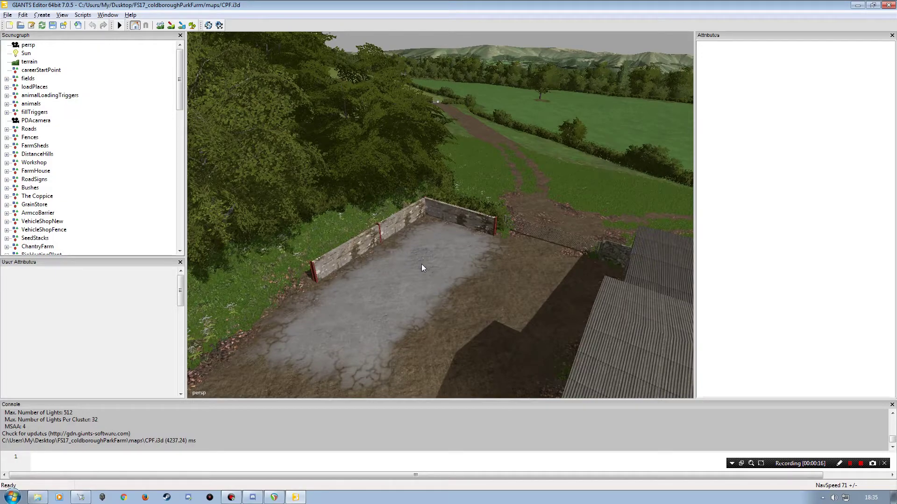
# Step: Examine the walled concrete pad in the farmyard and check which scenegraph group its wall belongs to
pyautogui.keyDown('alt'); pyautogui.moveTo(419, 264); pyautogui.dragTo(283, 242); pyautogui.keyUp('alt')
pyautogui.scroll(-5, 416, 286)
pyautogui.keyDown('alt'); pyautogui.moveTo(380, 260); pyautogui.dragTo(293, 259); pyautogui.keyUp('alt')
pyautogui.keyDown('alt'); pyautogui.moveTo(434, 303); pyautogui.dragTo(472, 261, button='right'); pyautogui.keyUp('alt')
pyautogui.keyDown('alt'); pyautogui.moveTo(472, 296); pyautogui.dragTo(502, 303); pyautogui.keyUp('alt')
pyautogui.keyDown('alt'); pyautogui.moveTo(499, 299); pyautogui.dragTo(521, 257, button='right'); pyautogui.keyUp('alt')
pyautogui.keyDown('alt'); pyautogui.moveTo(518, 254); pyautogui.dragTo(546, 283); pyautogui.keyUp('alt')
pyautogui.keyDown('alt'); pyautogui.moveTo(495, 263); pyautogui.dragTo(538, 182, button='right'); pyautogui.keyUp('alt')
pyautogui.keyDown('alt'); pyautogui.moveTo(458, 270); pyautogui.dragTo(472, 235, button='right'); pyautogui.keyUp('alt')
pyautogui.keyDown('alt'); pyautogui.moveTo(405, 264); pyautogui.dragTo(491, 252); pyautogui.keyUp('alt')
pyautogui.keyDown('alt'); pyautogui.moveTo(466, 259); pyautogui.dragTo(490, 225, button='right'); pyautogui.keyUp('alt')
pyautogui.keyDown('alt'); pyautogui.moveTo(465, 249); pyautogui.dragTo(510, 221); pyautogui.keyUp('alt')
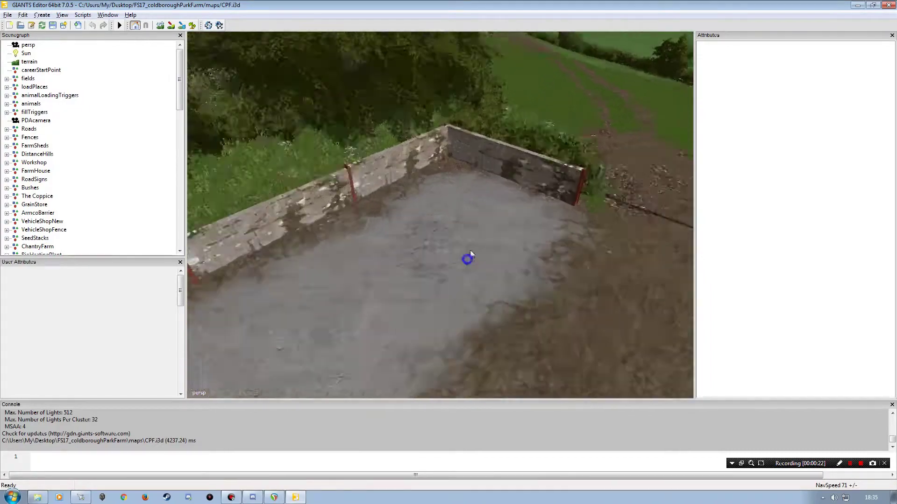
pyautogui.keyDown('alt'); pyautogui.moveTo(520, 230); pyautogui.dragTo(495, 243, button='right'); pyautogui.keyUp('alt')
pyautogui.keyDown('alt'); pyautogui.moveTo(480, 239); pyautogui.dragTo(470, 250); pyautogui.keyUp('alt')
pyautogui.keyDown('alt'); pyautogui.moveTo(460, 262); pyautogui.dragTo(481, 240, button='right'); pyautogui.keyUp('alt')
pyautogui.keyDown('alt'); pyautogui.moveTo(477, 242); pyautogui.dragTo(421, 243); pyautogui.keyUp('alt')
pyautogui.keyDown('alt'); pyautogui.moveTo(445, 242); pyautogui.dragTo(405, 244); pyautogui.keyUp('alt')
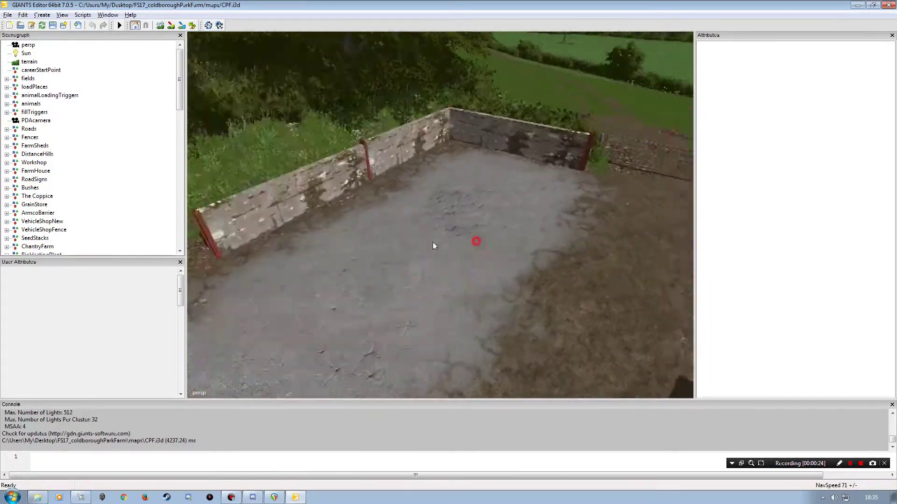
pyautogui.keyDown('alt'); pyautogui.moveTo(407, 249); pyautogui.dragTo(393, 262, button='right'); pyautogui.keyUp('alt')
pyautogui.keyDown('alt'); pyautogui.moveTo(414, 260); pyautogui.dragTo(462, 264); pyautogui.keyUp('alt')
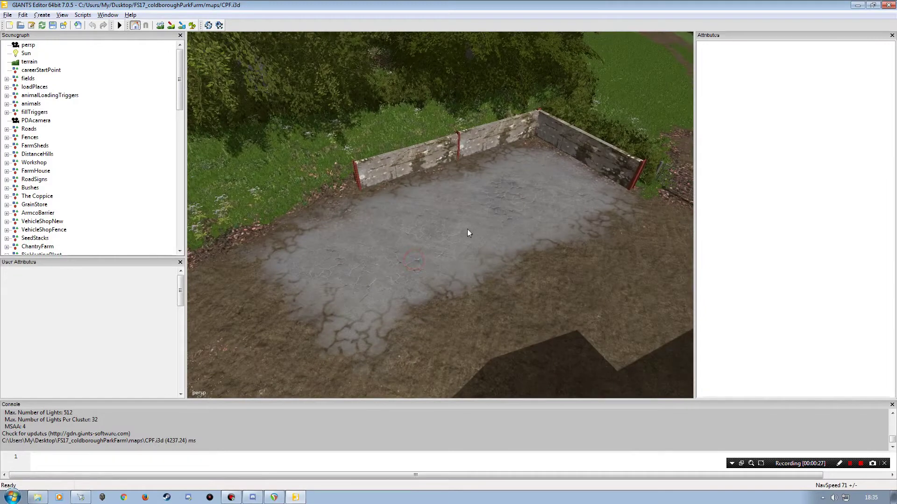
pyautogui.click(503, 182)
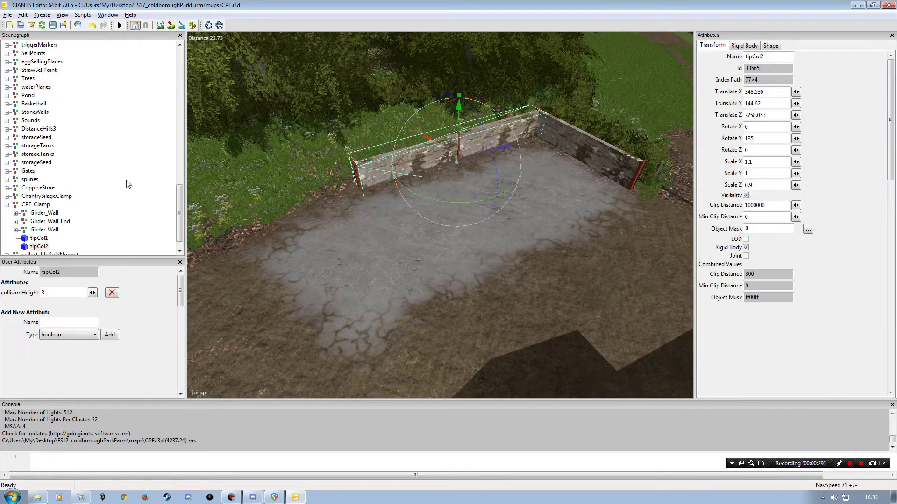
pyautogui.click(127, 183)
pyautogui.click(125, 196)
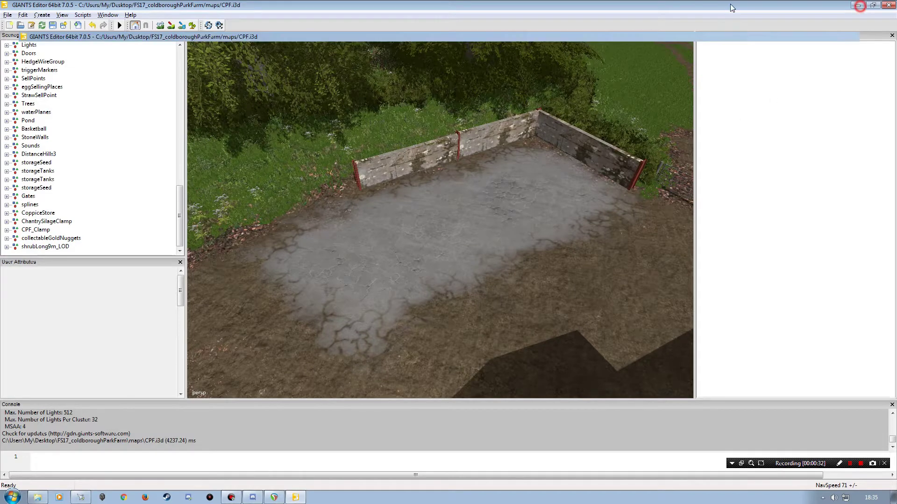
# Step: Switch to the desktop and rename the unpacked FS17_seedMaster2k17_placeable folder as SeedMaster
pyautogui.click(858, 5)
pyautogui.click(18, 213)
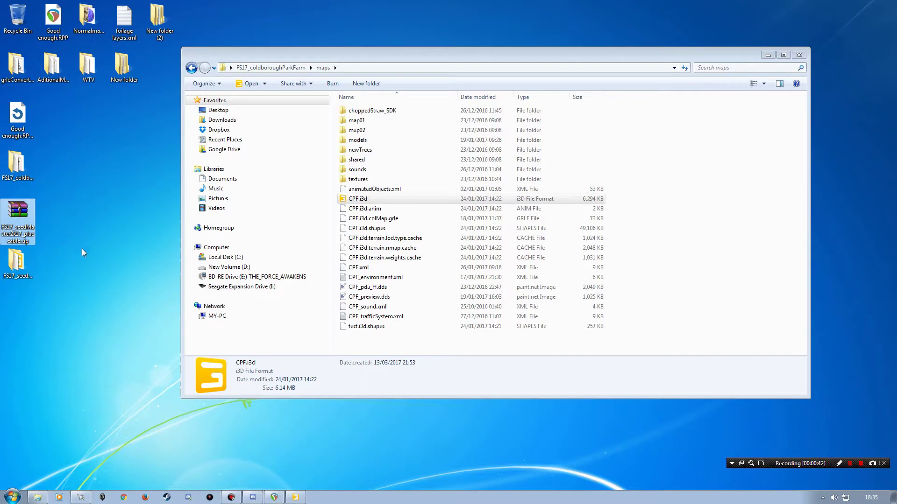
pyautogui.click(15, 270)
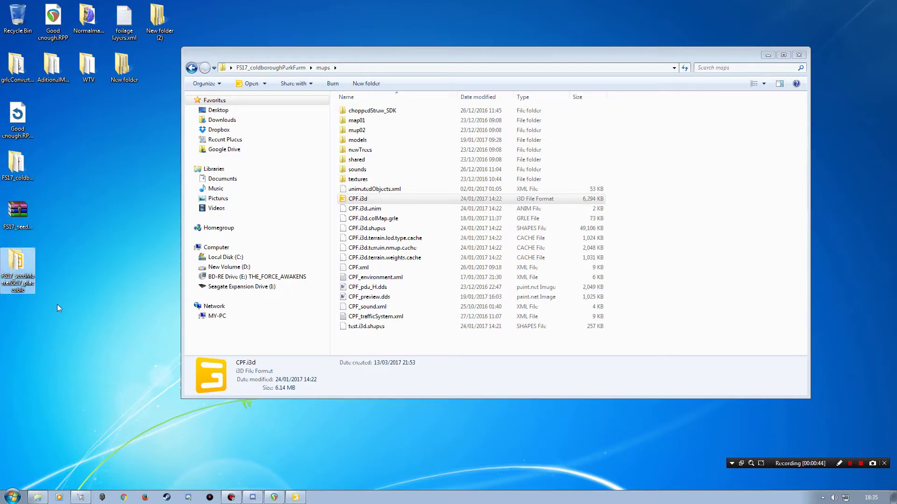
pyautogui.click(34, 291)
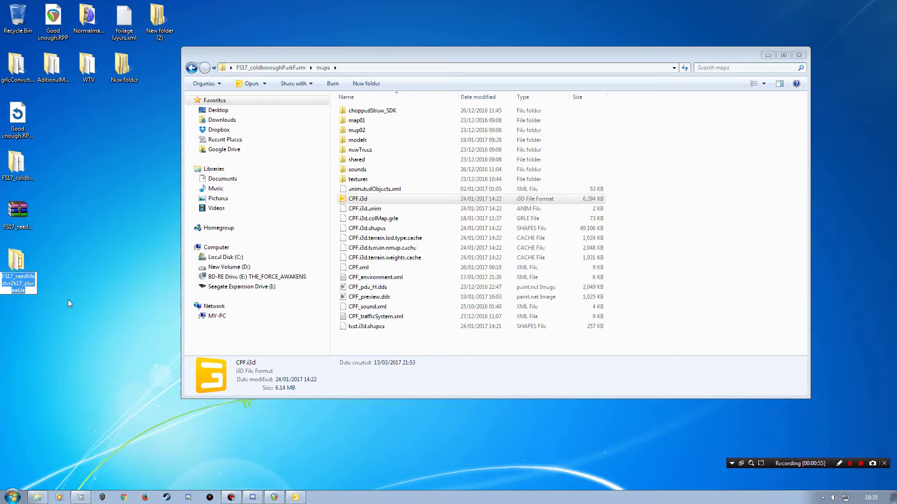
pyautogui.press('End')
pyautogui.press('BackSpace')
pyautogui.press('BackSpace')
pyautogui.press('BackSpace')
pyautogui.press('BackSpace')
pyautogui.press('BackSpace')
pyautogui.press('BackSpace')
pyautogui.press('BackSpace')
pyautogui.press('BackSpace')
pyautogui.press('BackSpace')
pyautogui.press('BackSpace')
pyautogui.press('BackSpace')
pyautogui.press('BackSpace')
pyautogui.press('BackSpace')
pyautogui.press('BackSpace')
pyautogui.press('BackSpace')
pyautogui.press('BackSpace')
pyautogui.press('BackSpace')
pyautogui.press('BackSpace')
pyautogui.press('BackSpace')
pyautogui.press('BackSpace')
pyautogui.press('BackSpace')
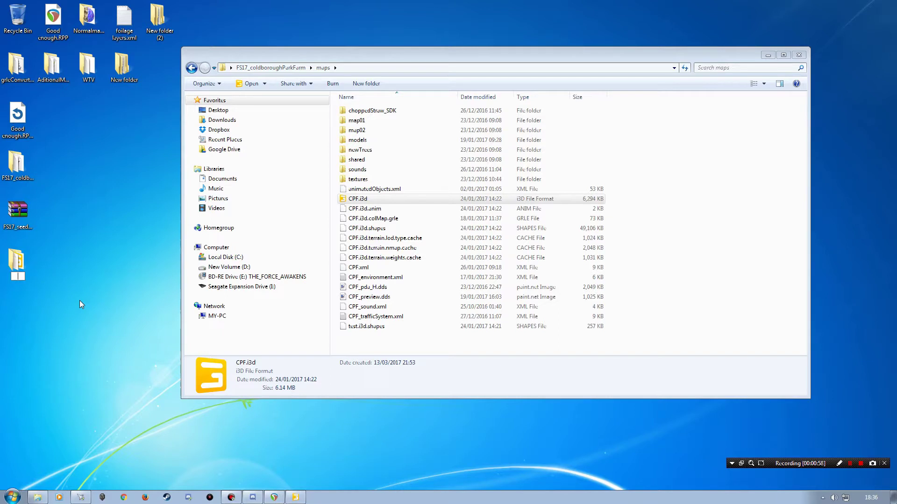
pyautogui.write('SeedMaster')
pyautogui.press('Return')
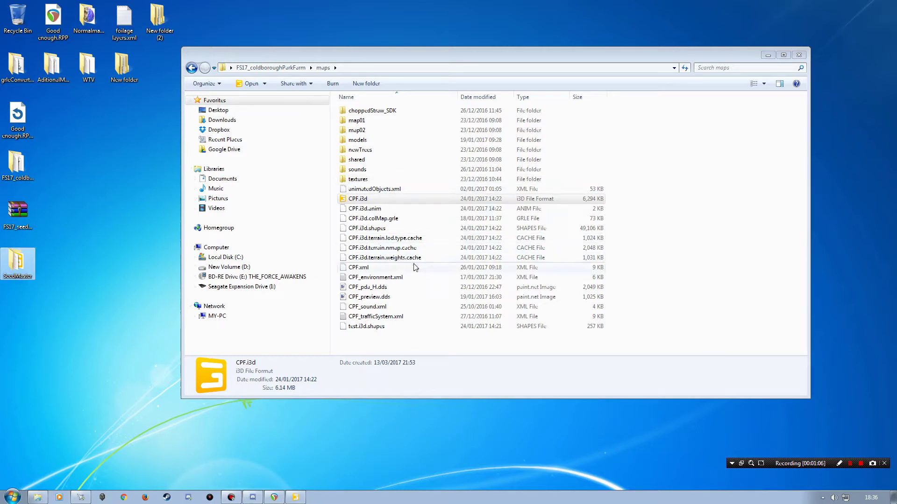
# Step: Create a new folder named mods inside the maps folder of FS17_coldboroughParkFarm
pyautogui.click(271, 67)
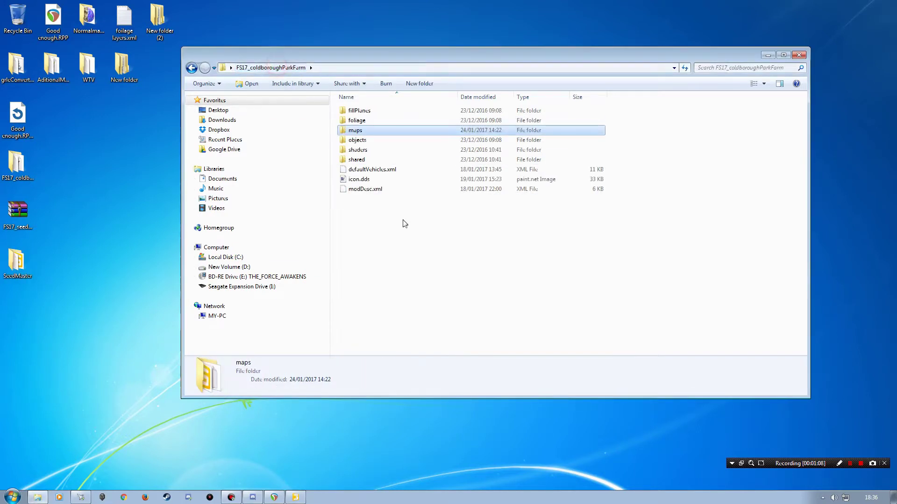
pyautogui.doubleClick(373, 134)
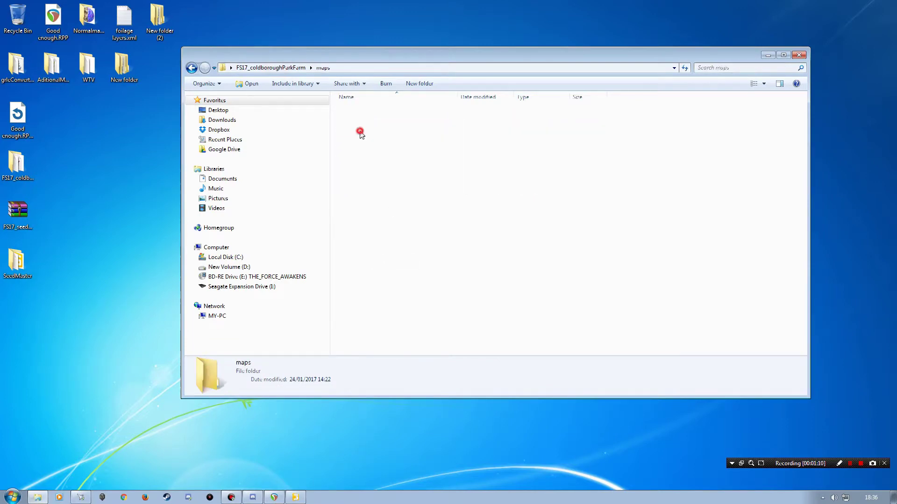
pyautogui.doubleClick(357, 143)
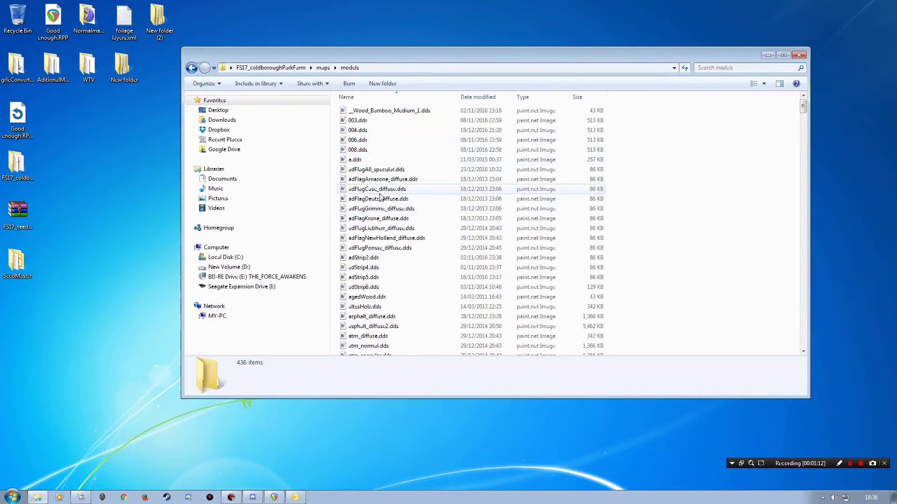
pyautogui.press('BackSpace')
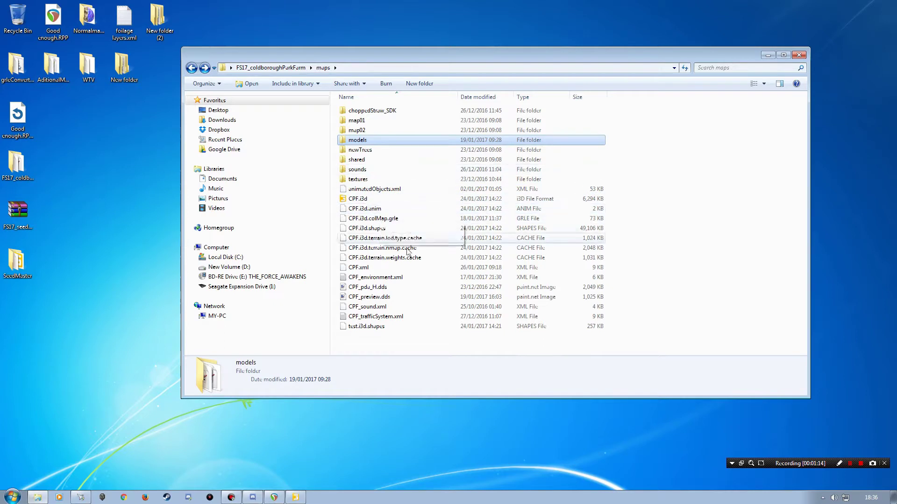
pyautogui.click(399, 338)
pyautogui.click(384, 84)
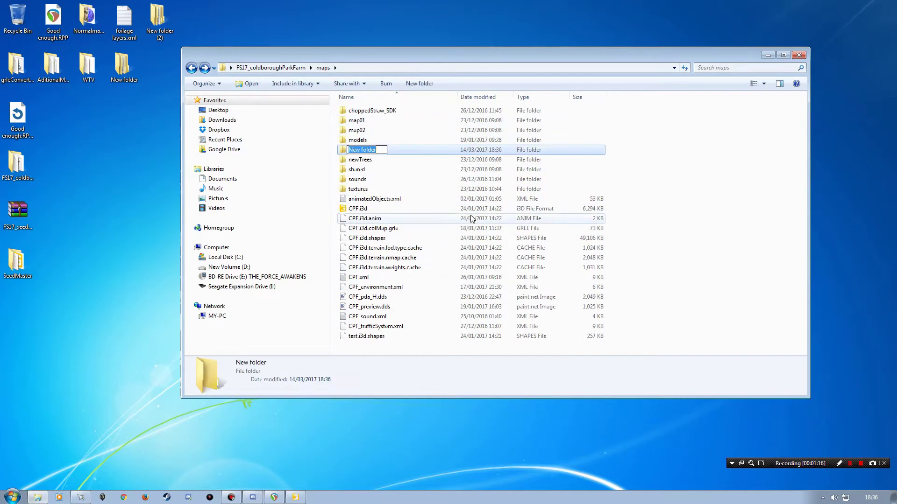
pyautogui.write('mods')
pyautogui.press('Return')
# Step: Move the SeedMaster folder from the desktop into the mods folder and open it
pyautogui.doubleClick(360, 150)
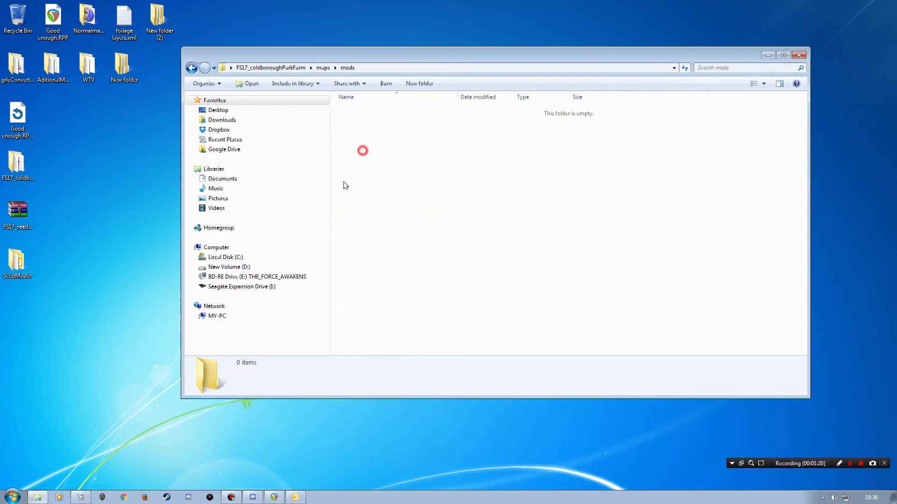
pyautogui.moveTo(14, 270); pyautogui.dragTo(411, 207, button='right')
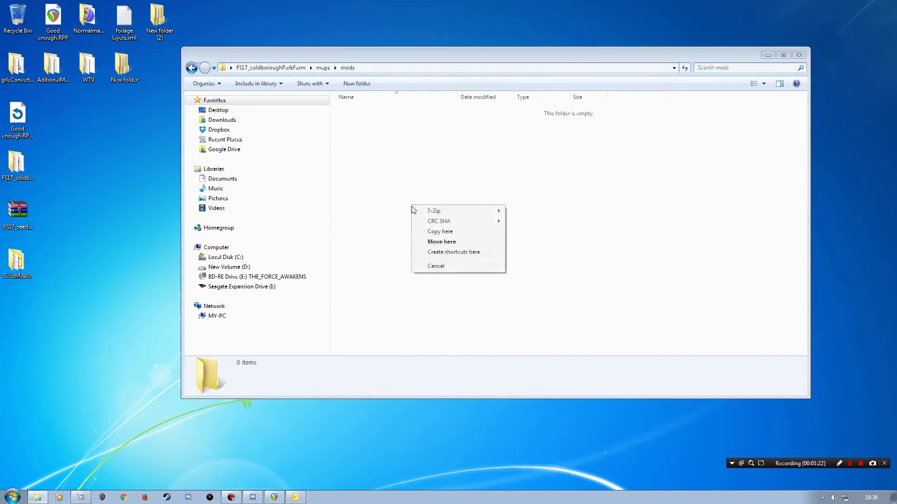
pyautogui.click(432, 242)
pyautogui.doubleClick(363, 110)
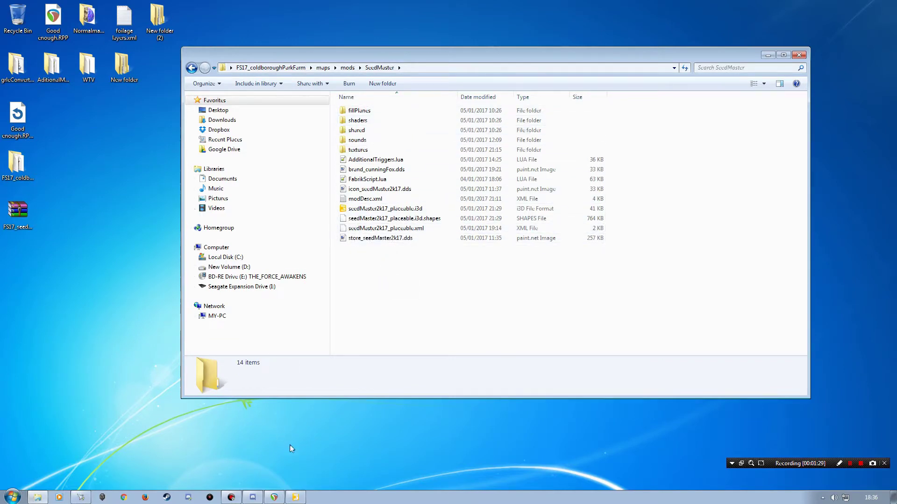
# Step: Switch to GIANTS Editor and import seedMaster2k17_placeable.i3d from the map's maps/mods/SeedMaster folder
pyautogui.click(296, 497)
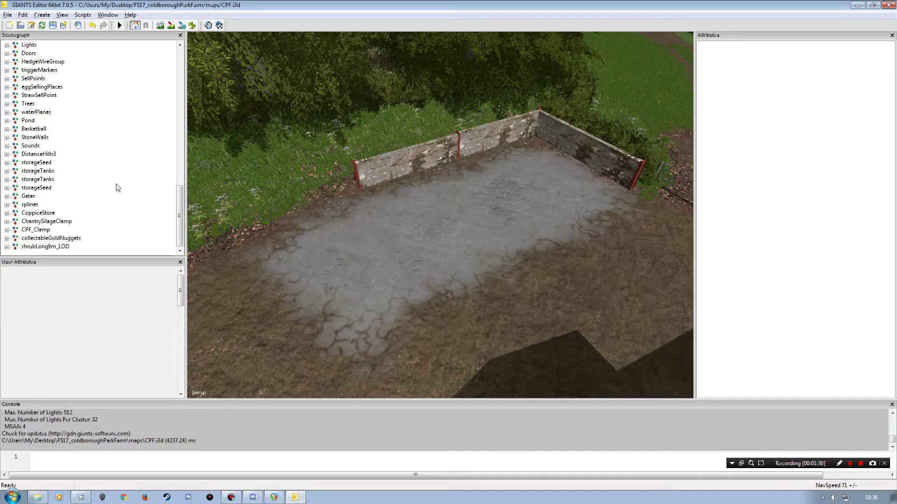
pyautogui.click(7, 14)
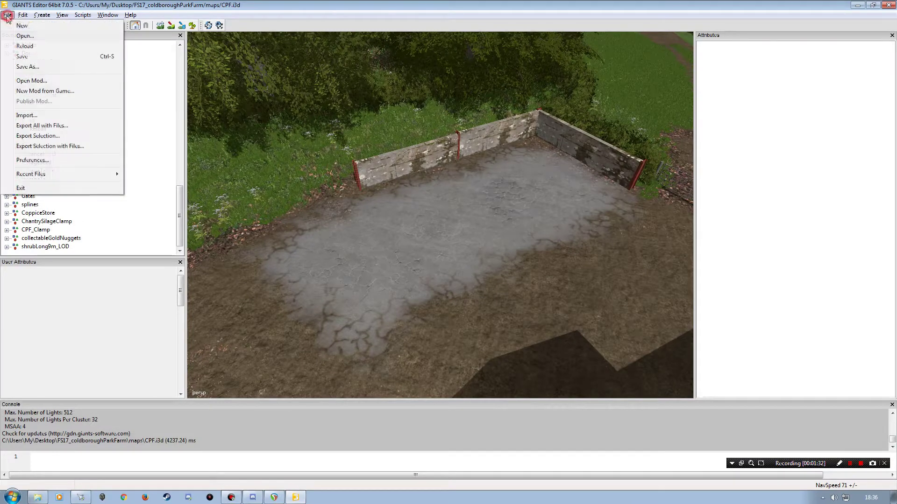
pyautogui.click(29, 116)
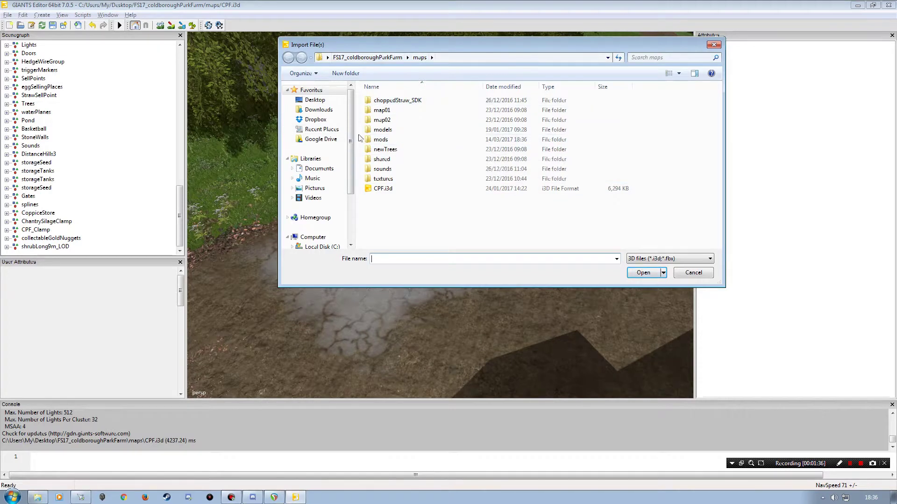
pyautogui.click(320, 104)
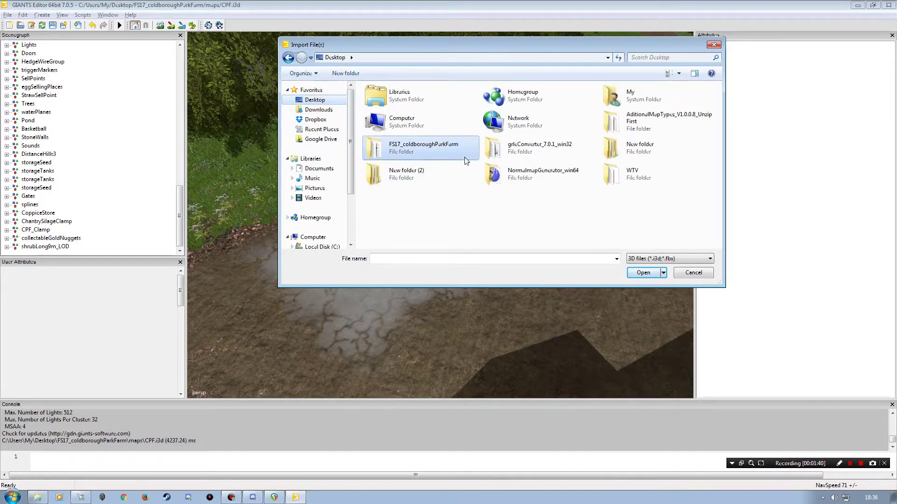
pyautogui.doubleClick(402, 150)
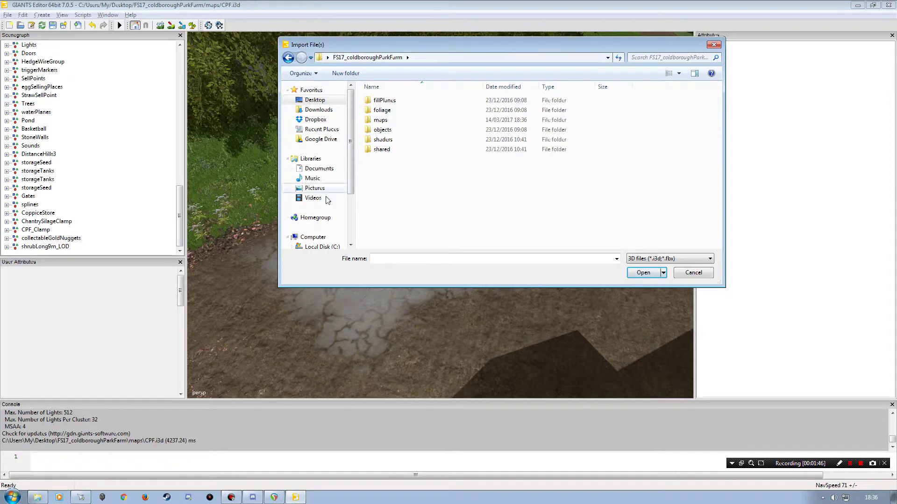
pyautogui.moveTo(402, 48); pyautogui.dragTo(322, 55)
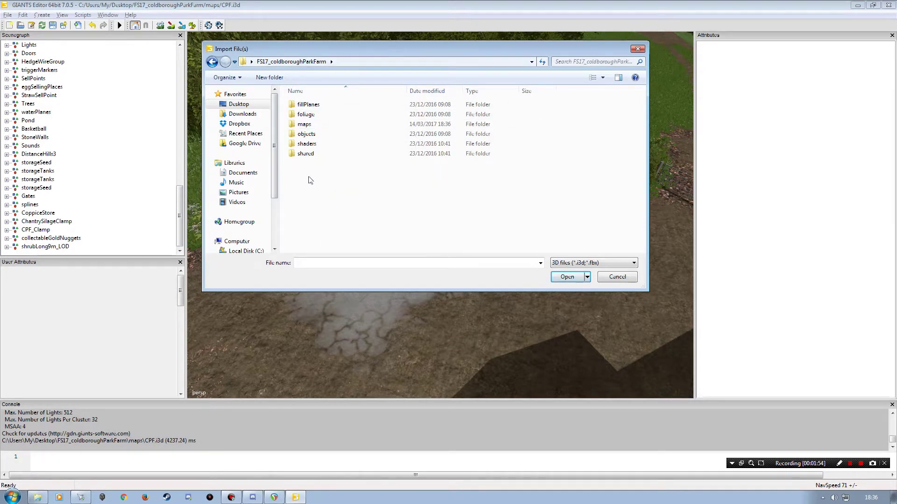
pyautogui.doubleClick(305, 124)
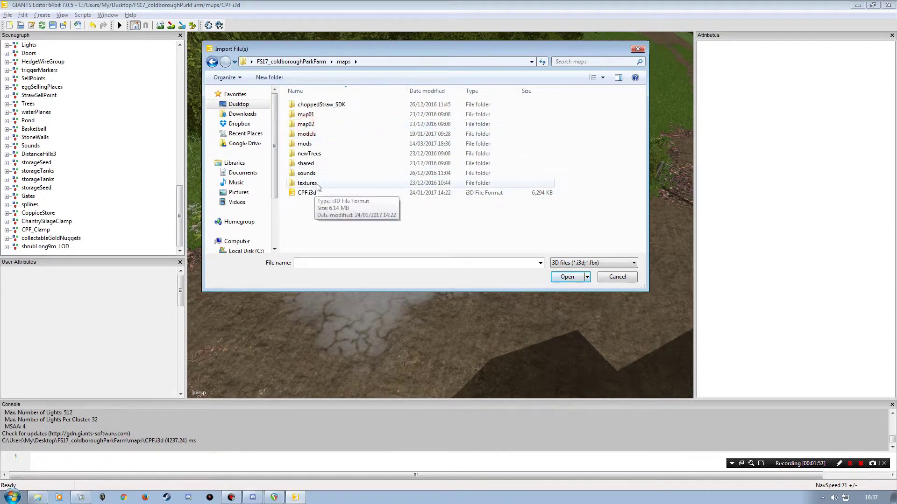
pyautogui.doubleClick(307, 134)
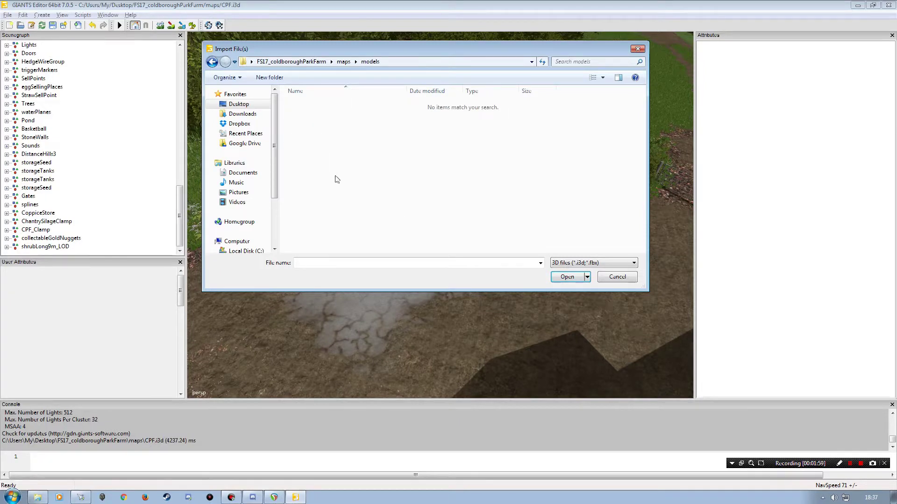
pyautogui.press('BackSpace')
pyautogui.doubleClick(306, 146)
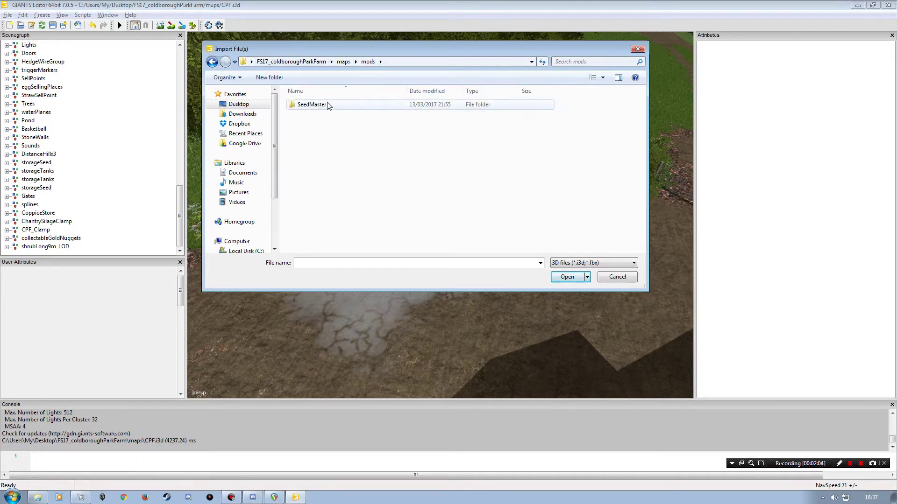
pyautogui.doubleClick(309, 105)
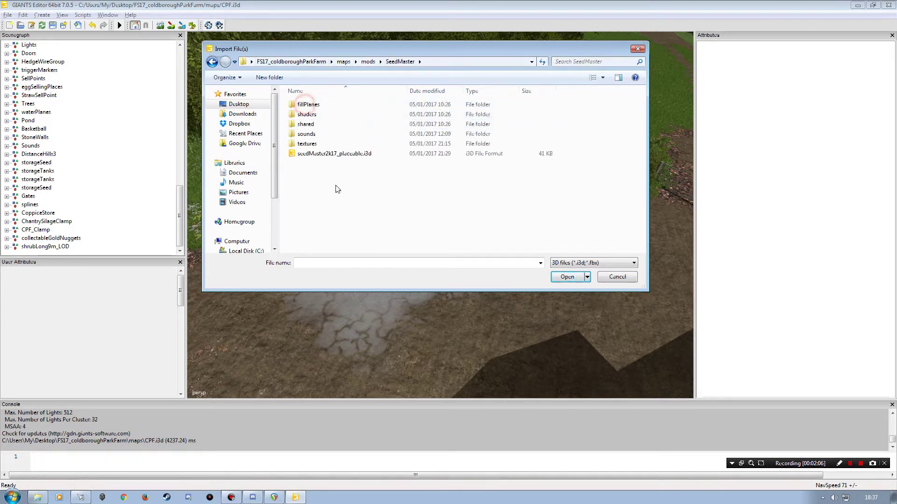
pyautogui.doubleClick(317, 156)
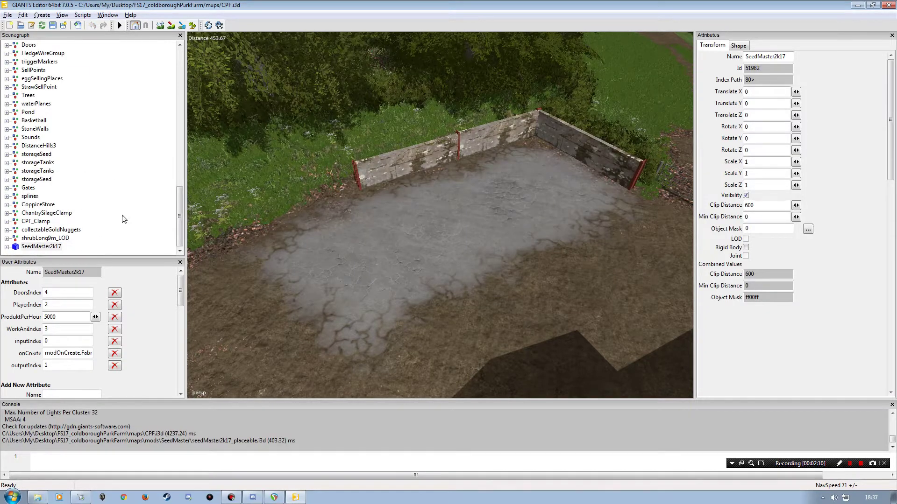
# Step: Create a new transform group at the root of the scenegraph and name it mods
pyautogui.click(112, 203)
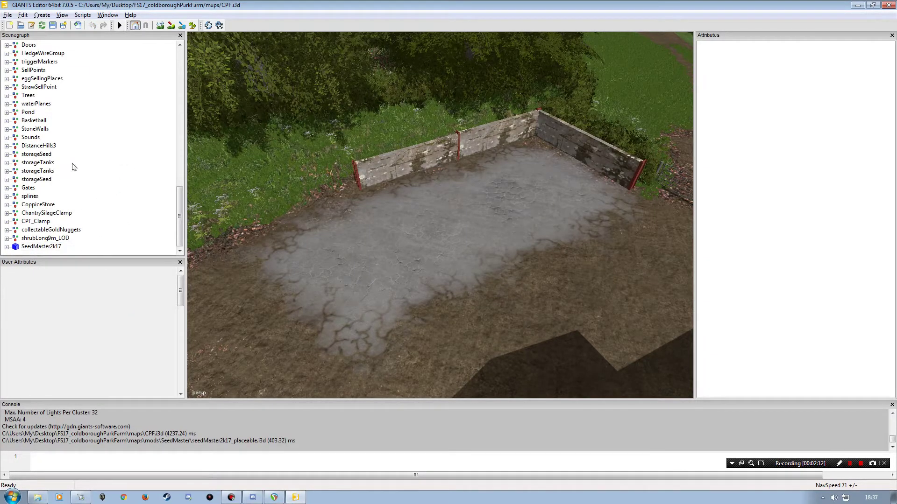
pyautogui.click(42, 15)
pyautogui.click(51, 26)
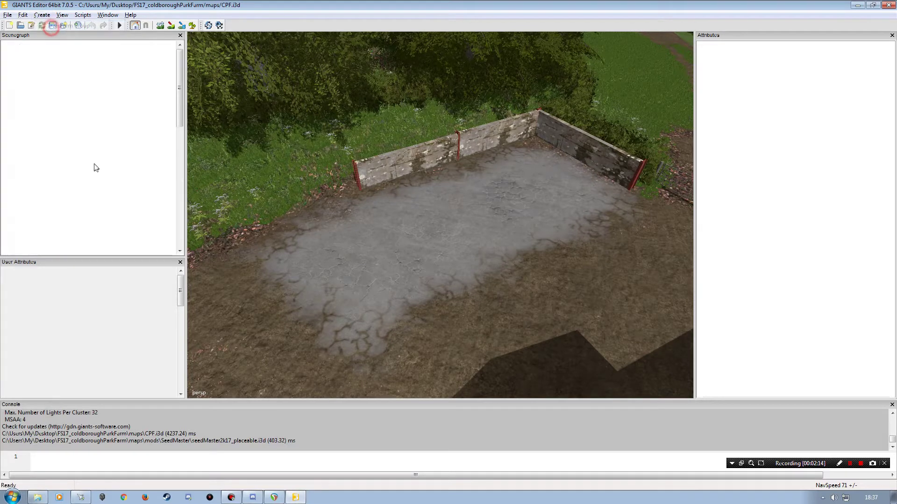
pyautogui.moveTo(177, 86); pyautogui.dragTo(180, 223)
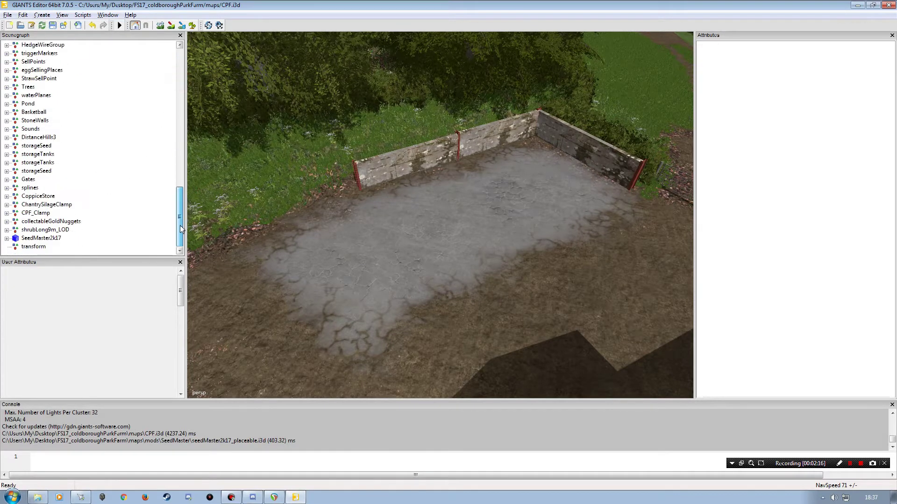
pyautogui.click(36, 247)
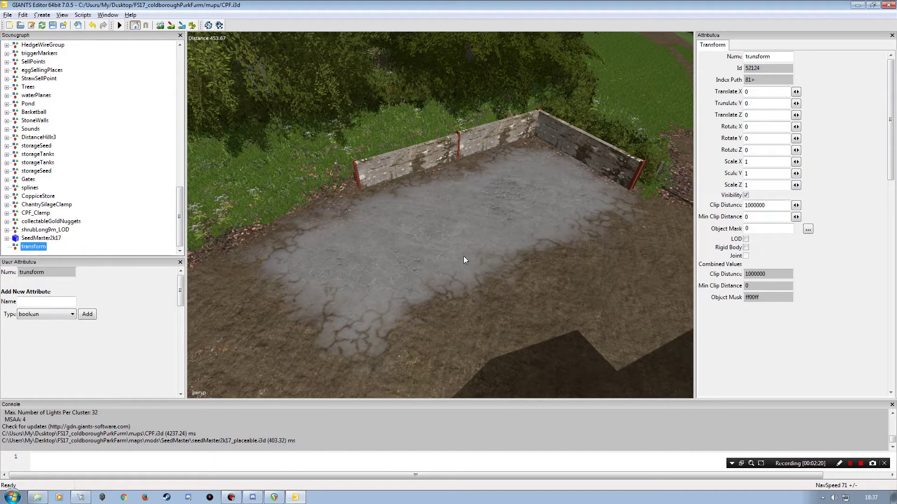
pyautogui.doubleClick(761, 57)
pyautogui.write('mods')
pyautogui.press('Tab')
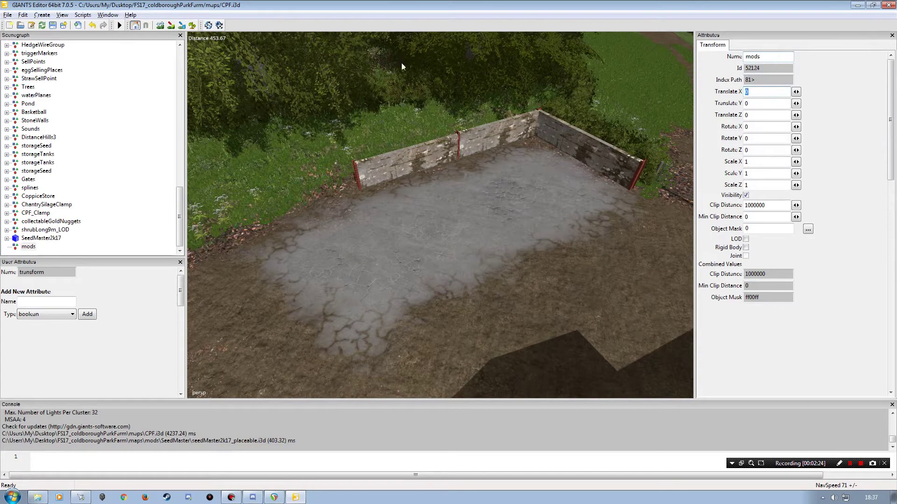
# Step: Move the SeedMaster2k17 object from the scenegraph root into the mods transform group
pyautogui.click(47, 239)
pyautogui.hotkey('ctrl', 'x')
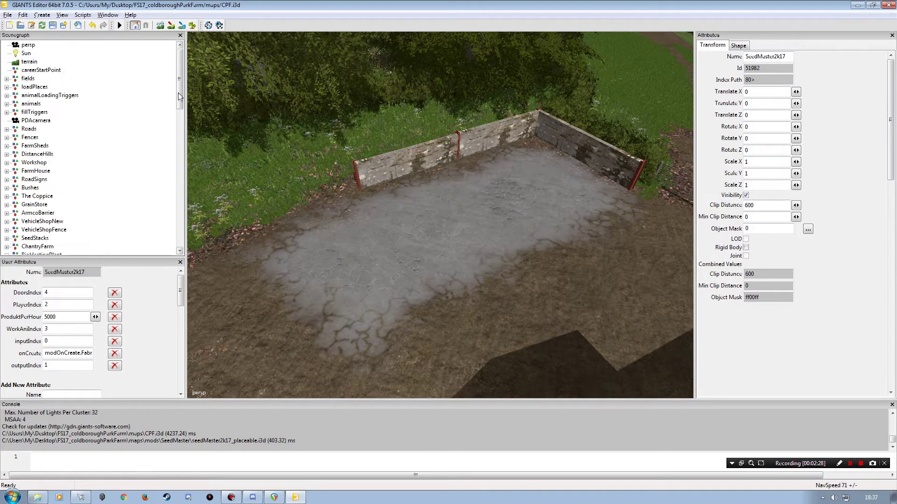
pyautogui.moveTo(179, 88); pyautogui.dragTo(179, 239)
pyautogui.click(27, 247)
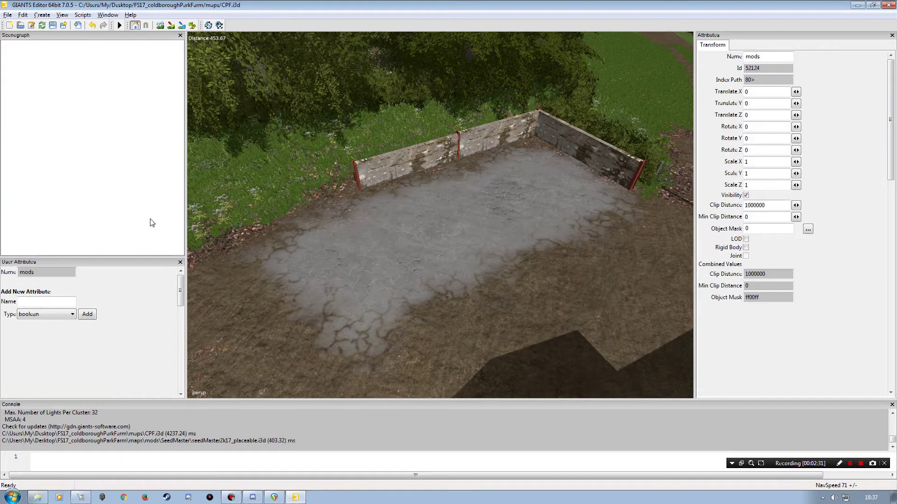
pyautogui.hotkey('ctrl', 'v')
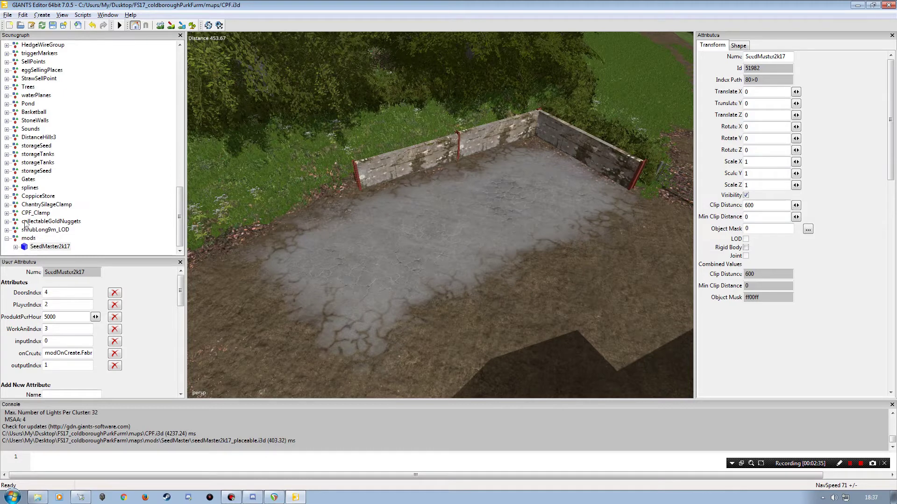
pyautogui.click(117, 226)
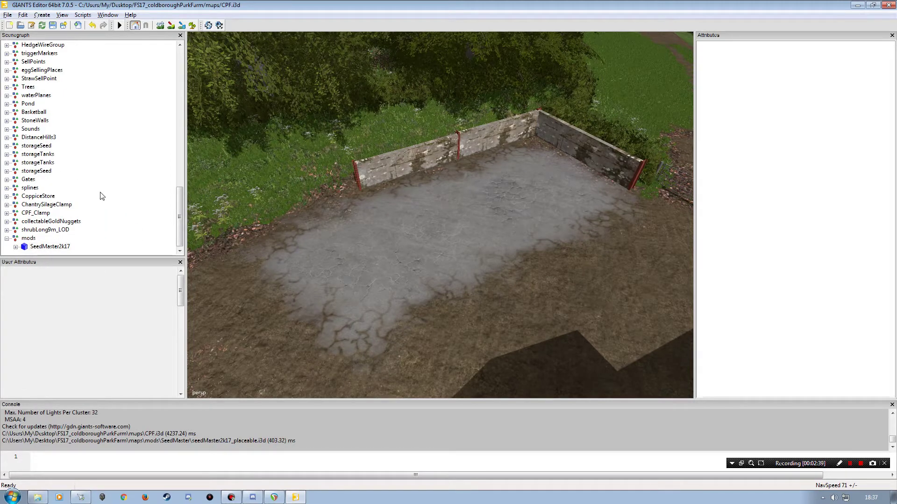
# Step: Place SeedMaster2k17 on the concrete pad in front of the stone walls using Interactive Placement
pyautogui.moveTo(180, 208)
pyautogui.mouseDown()
pyautogui.moveTo(180, 137)
pyautogui.moveTo(179, 214)
pyautogui.mouseUp()
pyautogui.click(47, 247)
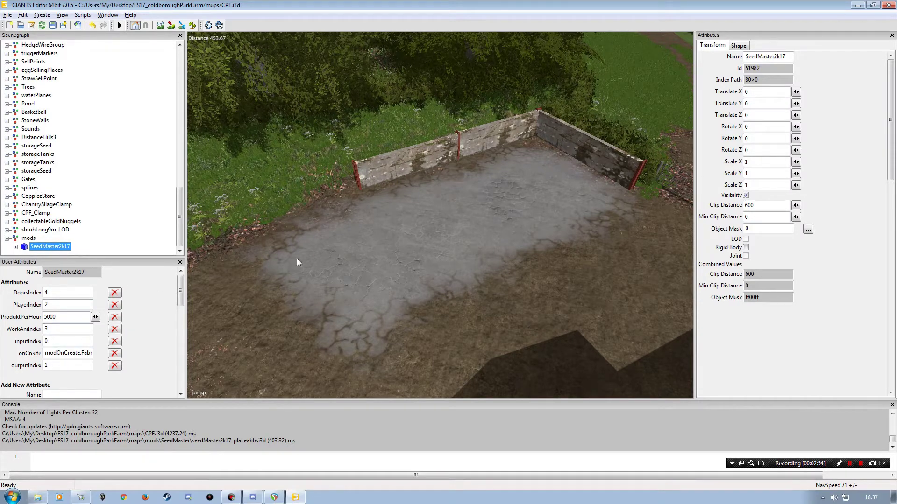
pyautogui.moveTo(382, 274)
pyautogui.keyDown('alt'); pyautogui.mouseDown()
pyautogui.moveTo(413, 267)
pyautogui.moveTo(383, 270)
pyautogui.mouseUp(); pyautogui.keyUp('alt')
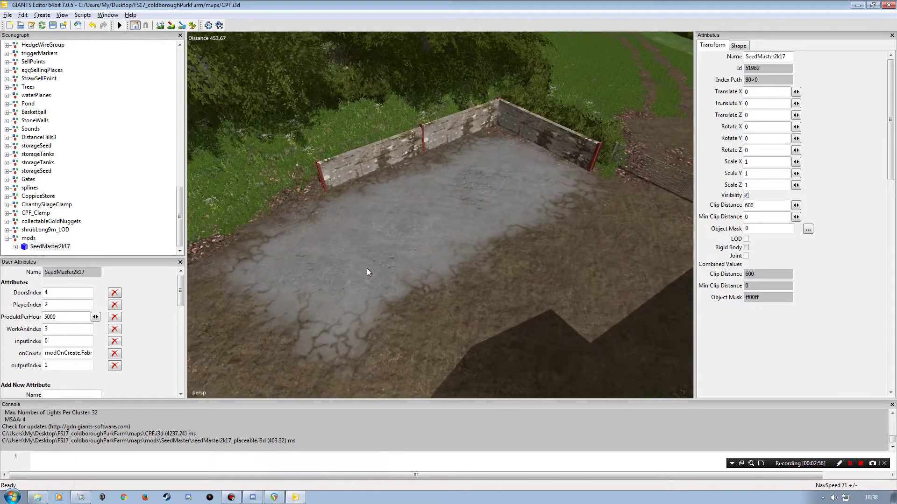
pyautogui.click(51, 247)
pyautogui.click(23, 15)
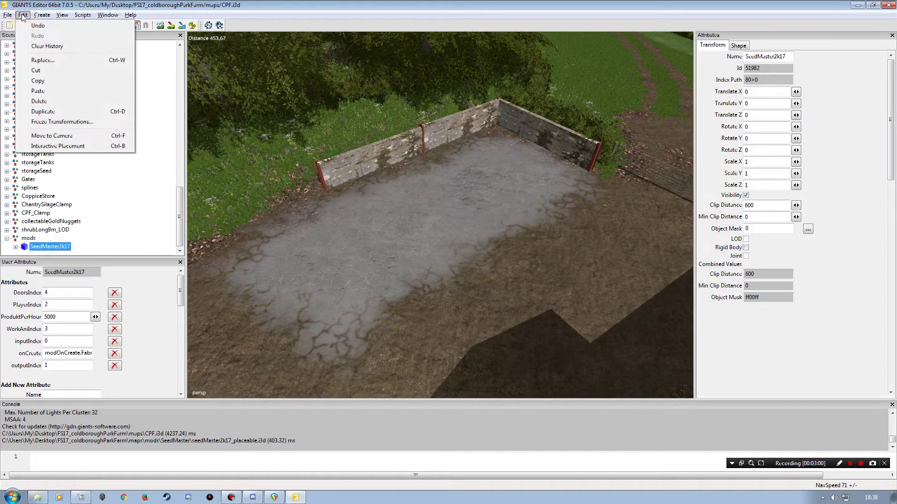
pyautogui.click(58, 146)
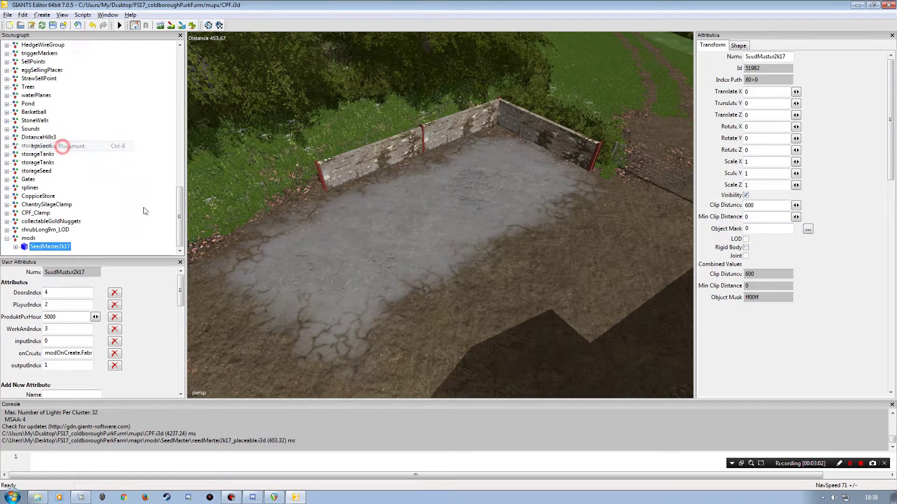
pyautogui.keyDown('alt'); pyautogui.moveTo(419, 262); pyautogui.dragTo(488, 219); pyautogui.keyUp('alt')
pyautogui.scroll(5, 491, 217)
pyautogui.scroll(-6, 490, 216)
pyautogui.keyDown('alt'); pyautogui.moveTo(421, 233); pyautogui.dragTo(327, 234); pyautogui.keyUp('alt')
pyautogui.scroll(3, 327, 234)
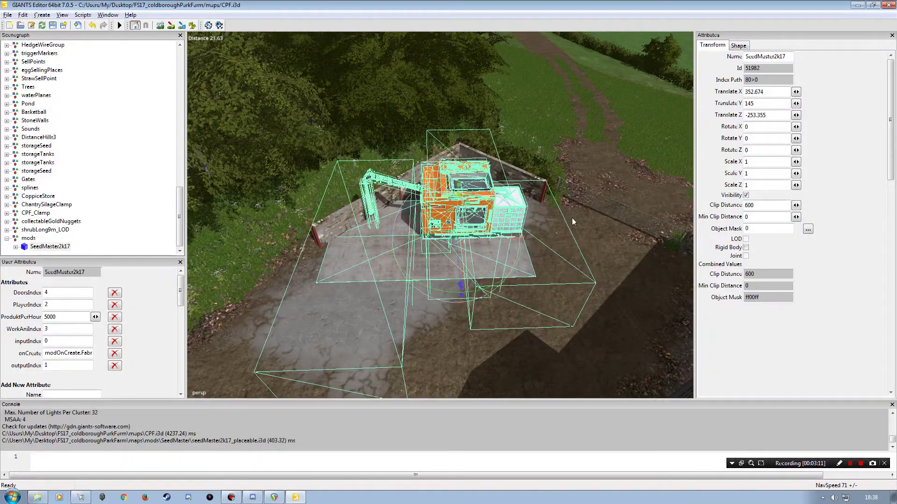
# Step: Rotate SeedMaster2k17 to about 45.243 degrees around Y and shift it to about X 351.318, Z -254.563, facing away from the walls
pyautogui.moveTo(448, 293)
pyautogui.mouseDown()
pyautogui.moveTo(498, 275)
pyautogui.moveTo(436, 311)
pyautogui.moveTo(462, 281)
pyautogui.moveTo(447, 285)
pyautogui.mouseUp()
pyautogui.scroll(-3, 482, 264)
pyautogui.keyDown('alt'); pyautogui.moveTo(446, 286); pyautogui.dragTo(445, 265, button='right'); pyautogui.keyUp('alt')
pyautogui.keyDown('alt'); pyautogui.moveTo(447, 265); pyautogui.dragTo(510, 200); pyautogui.keyUp('alt')
pyautogui.moveTo(480, 245); pyautogui.dragTo(369, 214, button='right')
pyautogui.keyDown('alt'); pyautogui.moveTo(369, 217); pyautogui.dragTo(493, 238); pyautogui.keyUp('alt')
pyautogui.moveTo(493, 238)
pyautogui.keyDown('alt'); pyautogui.mouseDown(button='right')
pyautogui.moveTo(480, 230)
pyautogui.moveTo(477, 241)
pyautogui.mouseUp(button='right'); pyautogui.keyUp('alt')
pyautogui.moveTo(547, 266); pyautogui.dragTo(569, 225)
pyautogui.moveTo(549, 271); pyautogui.dragTo(548, 268)
pyautogui.moveTo(548, 267); pyautogui.dragTo(549, 268)
pyautogui.moveTo(583, 218); pyautogui.dragTo(478, 198)
# Step: Lower SeedMaster2k17 slightly into the ground, to a Translate Y of about 144.966, and deselect it
pyautogui.scroll(-10, 518, 203)
pyautogui.scroll(5, 466, 242)
pyautogui.scroll(-5, 387, 263)
pyautogui.scroll(5, 346, 246)
pyautogui.scroll(-5, 346, 247)
pyautogui.scroll(5, 381, 251)
pyautogui.scroll(-3, 395, 221)
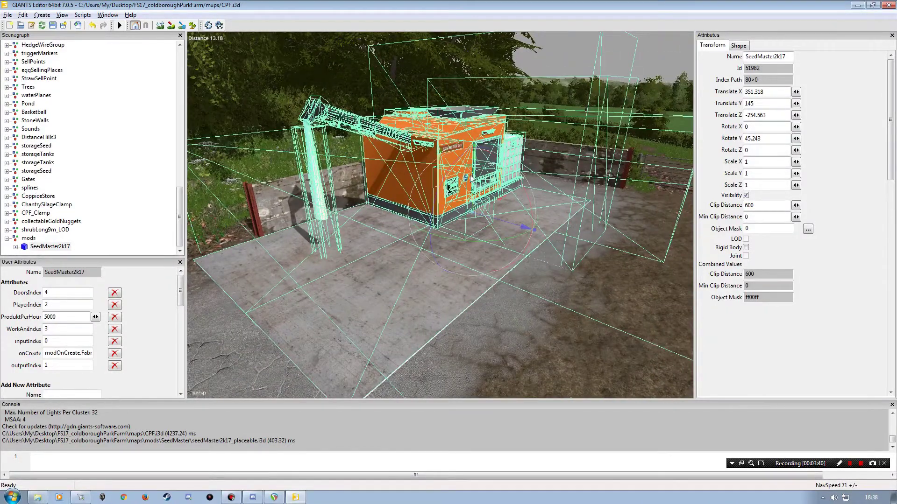
pyautogui.moveTo(474, 177); pyautogui.dragTo(418, 208)
pyautogui.keyDown('alt'); pyautogui.moveTo(418, 208); pyautogui.dragTo(438, 192, button='right'); pyautogui.keyUp('alt')
pyautogui.keyDown('alt'); pyautogui.moveTo(438, 192); pyautogui.dragTo(412, 214); pyautogui.keyUp('alt')
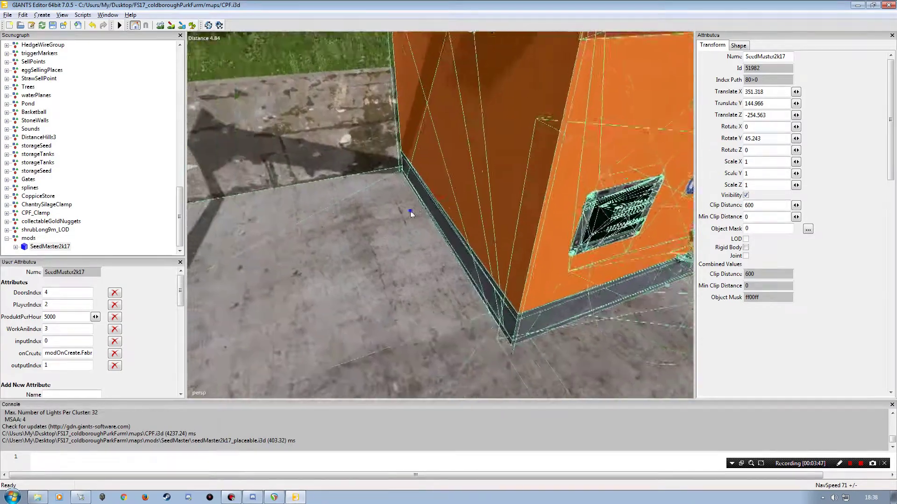
pyautogui.keyDown('alt'); pyautogui.moveTo(412, 211); pyautogui.dragTo(501, 187, button='right'); pyautogui.keyUp('alt')
pyautogui.click(115, 182)
# Step: Delete the seedMasterGround slab from beneath the SeedMaster machine
pyautogui.keyDown('alt'); pyautogui.moveTo(460, 275); pyautogui.dragTo(341, 281); pyautogui.keyUp('alt')
pyautogui.keyDown('alt'); pyautogui.moveTo(436, 291); pyautogui.dragTo(472, 266, button='right'); pyautogui.keyUp('alt')
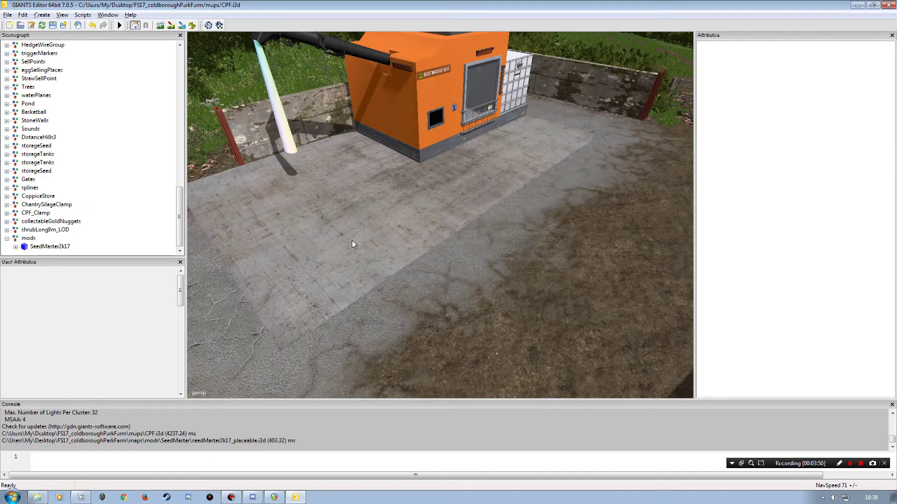
pyautogui.keyDown('alt'); pyautogui.moveTo(353, 244); pyautogui.dragTo(310, 233, button='right'); pyautogui.keyUp('alt')
pyautogui.keyDown('alt'); pyautogui.moveTo(310, 233); pyautogui.dragTo(385, 230); pyautogui.keyUp('alt')
pyautogui.click(390, 229)
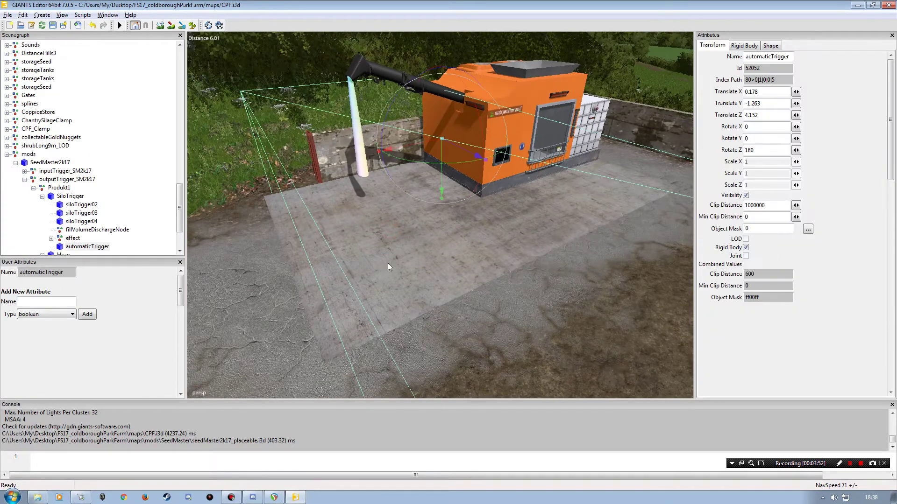
pyautogui.click(130, 202)
pyautogui.click(301, 288)
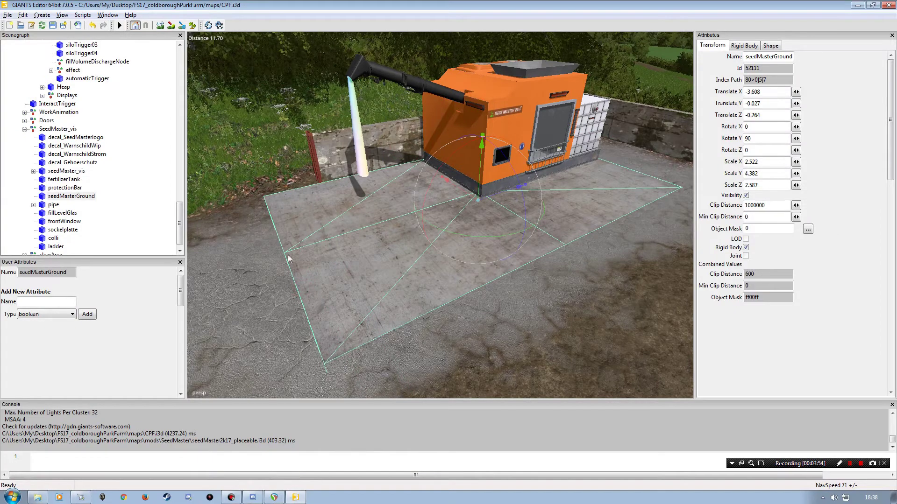
pyautogui.click(365, 248)
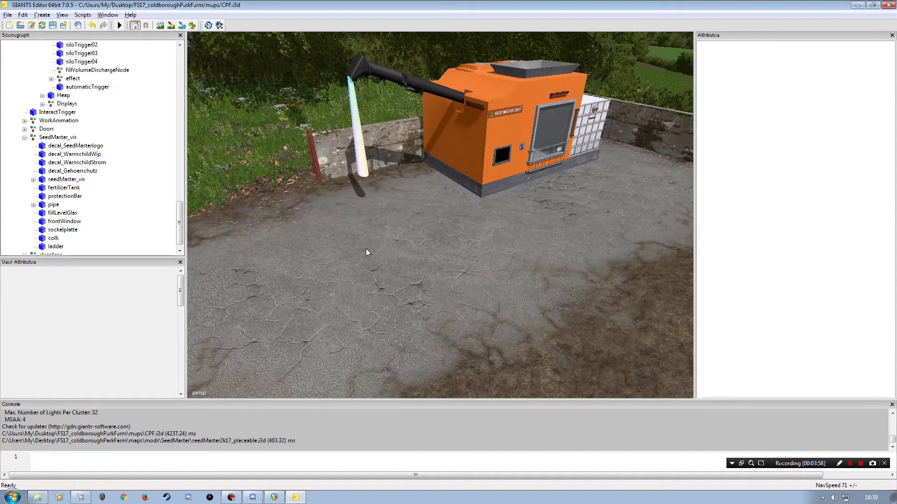
# Step: Examine how the machine's base sits on the concrete, both close up and from a distance
pyautogui.keyDown('alt'); pyautogui.moveTo(394, 251); pyautogui.dragTo(420, 210); pyautogui.keyUp('alt')
pyautogui.keyDown('alt'); pyautogui.moveTo(420, 209); pyautogui.dragTo(435, 218, button='right'); pyautogui.keyUp('alt')
pyautogui.keyDown('alt'); pyautogui.moveTo(415, 221); pyautogui.dragTo(368, 255); pyautogui.keyUp('alt')
pyautogui.keyDown('alt'); pyautogui.scroll(-2, 403, 237); pyautogui.keyUp('alt')
pyautogui.keyDown('alt'); pyautogui.scroll(-4, 369, 255); pyautogui.keyUp('alt')
pyautogui.keyDown('alt'); pyautogui.moveTo(369, 255); pyautogui.dragTo(351, 247, button='right'); pyautogui.keyUp('alt')
pyautogui.keyDown('alt'); pyautogui.moveTo(350, 246); pyautogui.dragTo(312, 246); pyautogui.keyUp('alt')
pyautogui.keyDown('alt'); pyautogui.moveTo(309, 245); pyautogui.dragTo(310, 242, button='right'); pyautogui.keyUp('alt')
pyautogui.keyDown('alt'); pyautogui.moveTo(309, 241); pyautogui.dragTo(338, 223); pyautogui.keyUp('alt')
pyautogui.keyDown('alt'); pyautogui.moveTo(338, 224); pyautogui.dragTo(337, 220, button='right'); pyautogui.keyUp('alt')
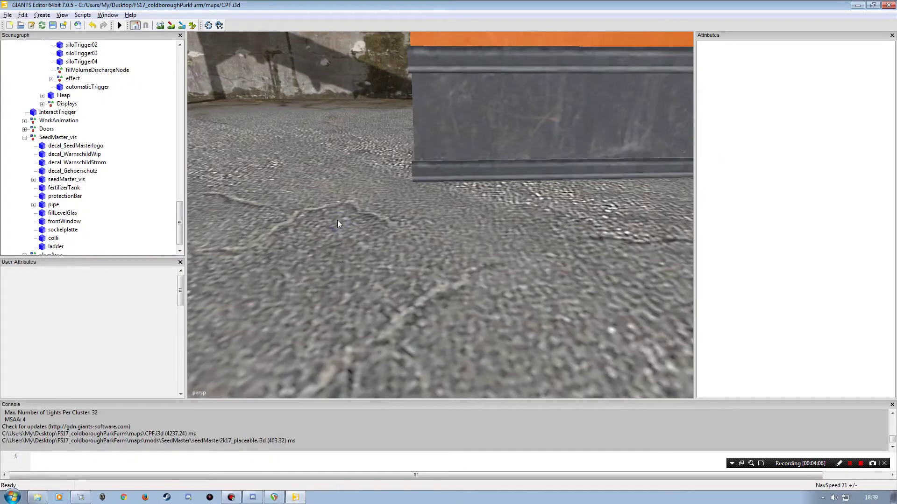
pyautogui.keyDown('alt'); pyautogui.moveTo(337, 221); pyautogui.dragTo(381, 275); pyautogui.keyUp('alt')
pyautogui.keyDown('alt'); pyautogui.moveTo(380, 276); pyautogui.dragTo(358, 276, button='right'); pyautogui.keyUp('alt')
pyautogui.keyDown('alt'); pyautogui.moveTo(358, 275); pyautogui.dragTo(319, 266); pyautogui.keyUp('alt')
pyautogui.moveTo(320, 266)
pyautogui.keyDown('alt'); pyautogui.mouseDown(button='right')
pyautogui.moveTo(319, 258)
pyautogui.moveTo(324, 265)
pyautogui.mouseUp(button='right'); pyautogui.keyUp('alt')
pyautogui.moveTo(323, 265)
pyautogui.keyDown('alt'); pyautogui.mouseDown()
pyautogui.moveTo(339, 262)
pyautogui.moveTo(329, 281)
pyautogui.mouseUp(); pyautogui.keyUp('alt')
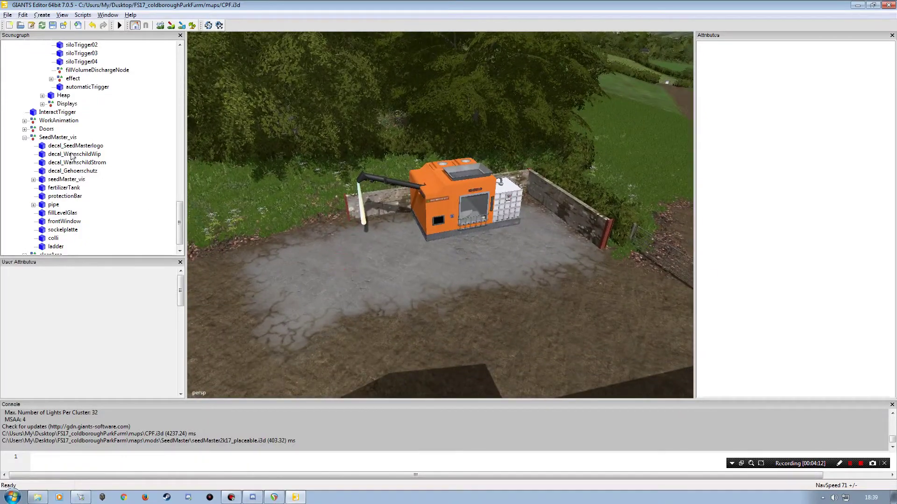
# Step: Collapse the SeedMaster_vis and outputTrigger_SM2k17 branches of SeedMaster2k17 in the scenegraph
pyautogui.click(25, 138)
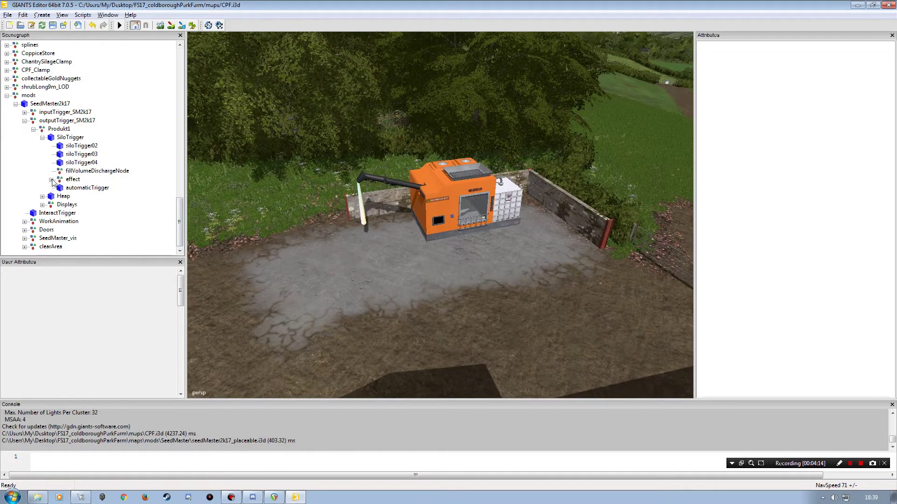
pyautogui.click(42, 138)
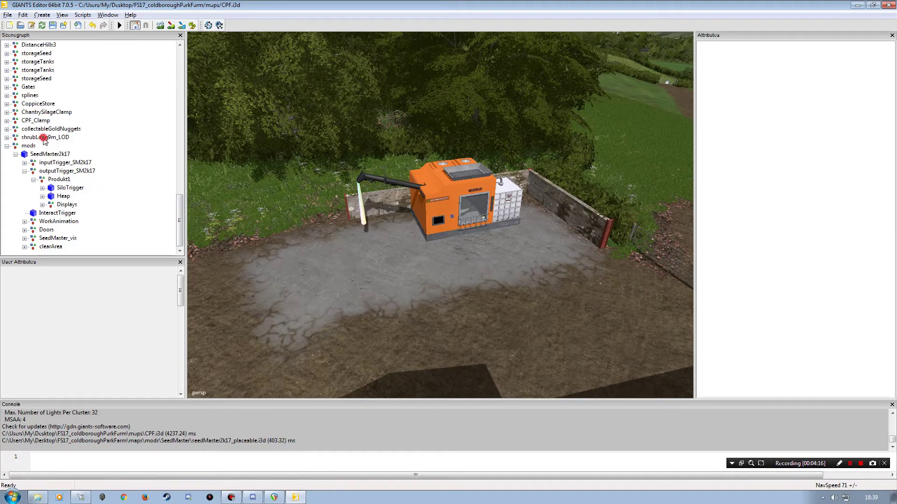
pyautogui.click(33, 180)
pyautogui.click(25, 196)
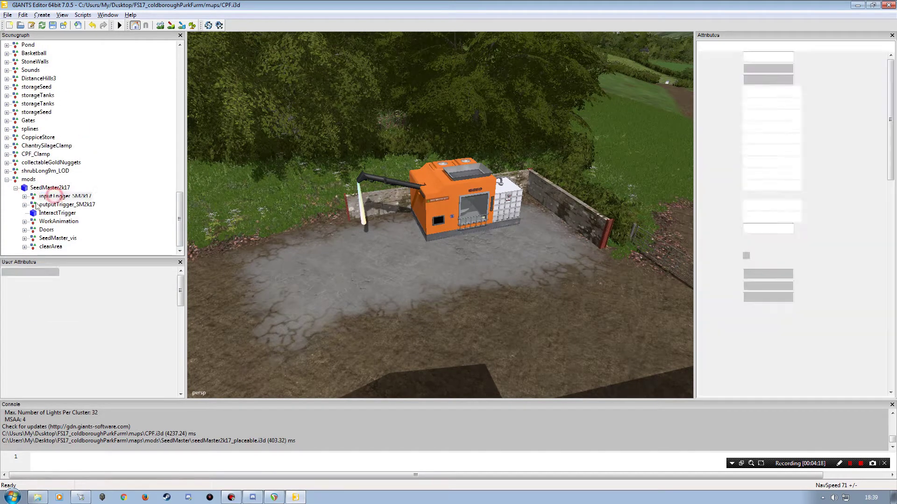
# Step: Expand inputTrigger_SM2k17 and read through the fillTypes attribute of Rohstoff1
pyautogui.click(24, 196)
pyautogui.click(59, 204)
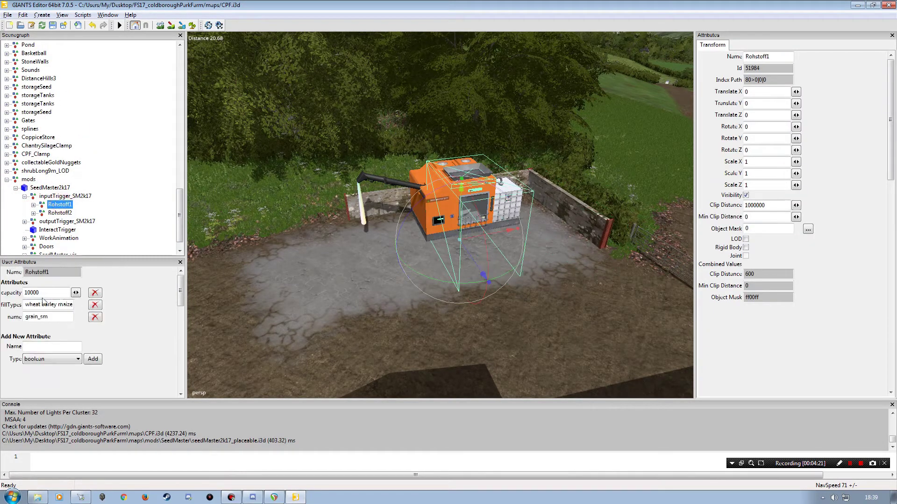
pyautogui.click(48, 307)
pyautogui.press('End')
pyautogui.write('rape')
pyautogui.press('Left')
pyautogui.press('Left')
pyautogui.press('Left')
pyautogui.press('Left')
pyautogui.press('Left')
pyautogui.press('Left')
pyautogui.press('Left')
pyautogui.press('Left')
# Step: Compare the Rohstoff1 and Rohstoff2 input triggers, checking their attributes and where their trigger areas lie around the machine
pyautogui.click(60, 213)
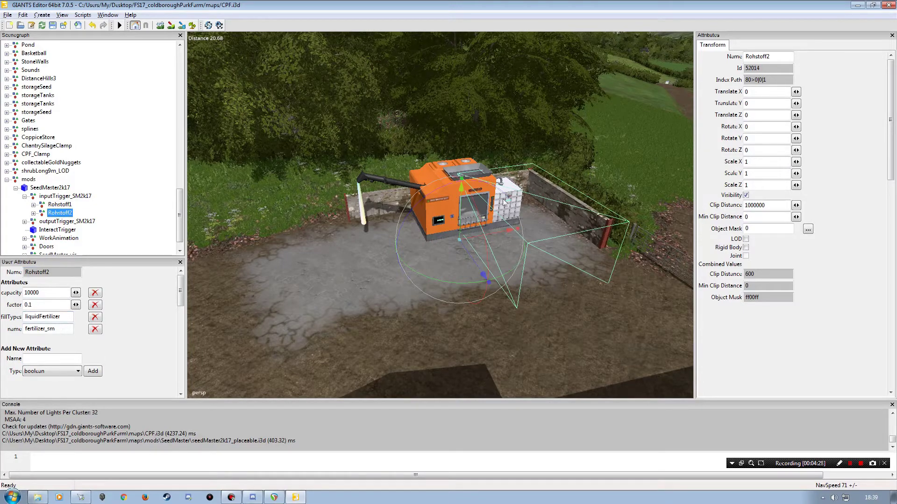
pyautogui.keyDown('alt'); pyautogui.moveTo(437, 278); pyautogui.dragTo(379, 306); pyautogui.keyUp('alt')
pyautogui.scroll(5, 400, 272)
pyautogui.scroll(-4, 397, 280)
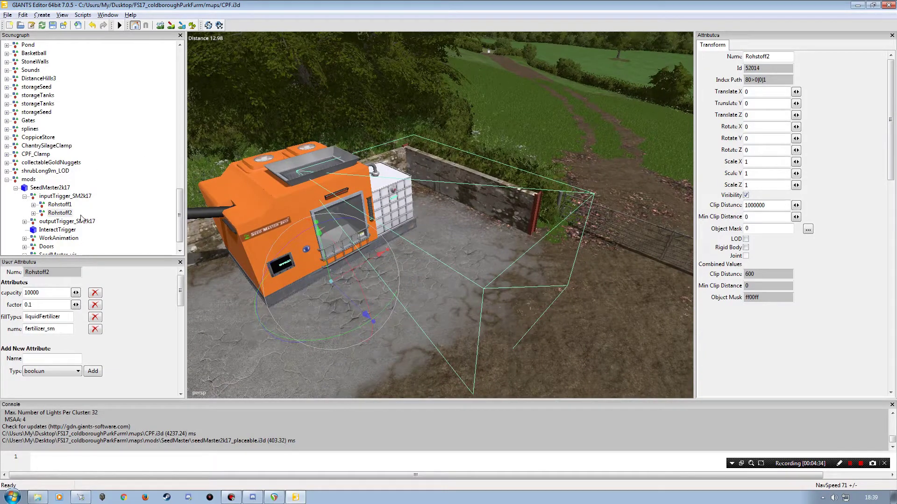
pyautogui.click(60, 205)
pyautogui.moveTo(335, 249); pyautogui.dragTo(478, 183, button='middle')
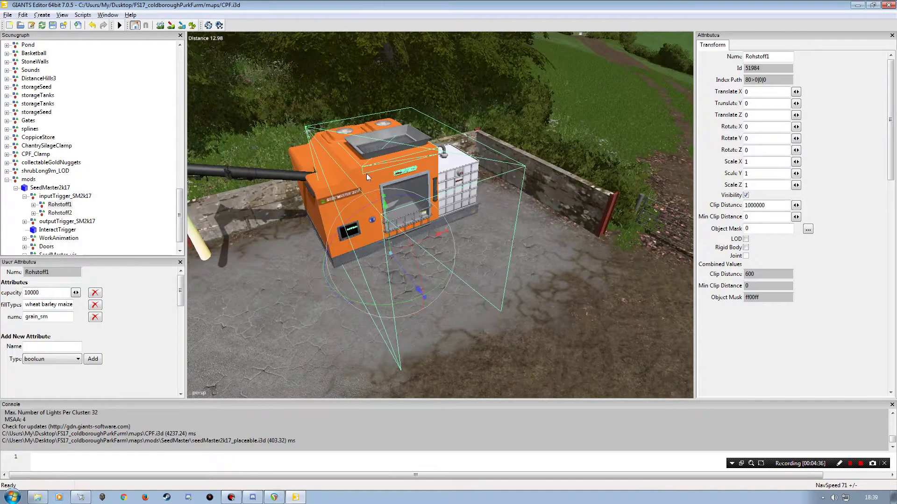
pyautogui.click(59, 213)
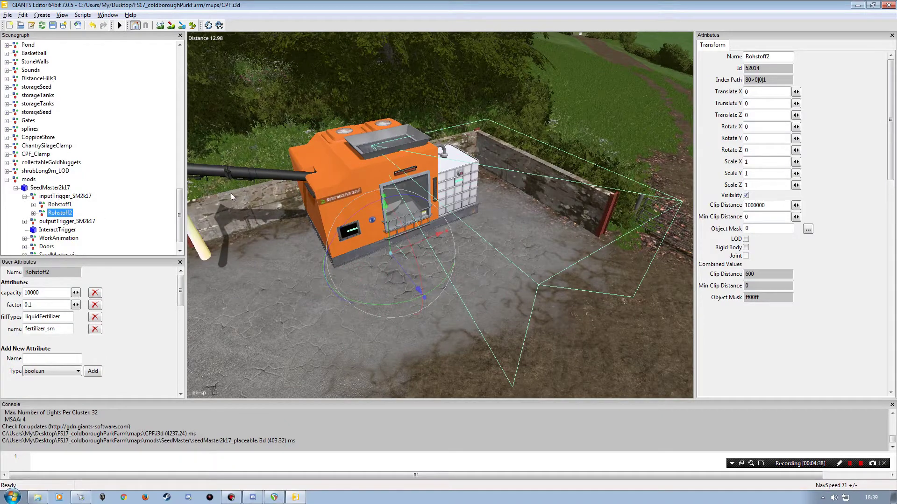
pyautogui.click(135, 202)
pyautogui.moveTo(252, 214); pyautogui.dragTo(379, 214, button='right')
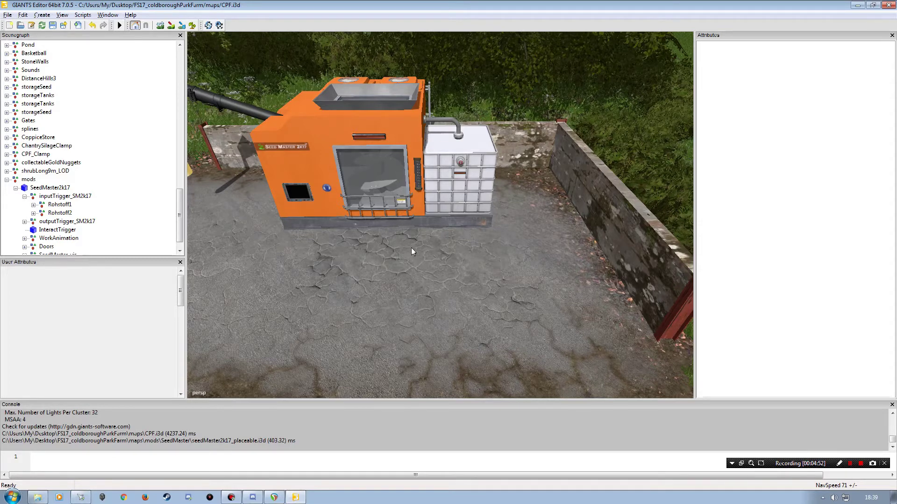
pyautogui.moveTo(327, 270); pyautogui.dragTo(396, 263, button='middle')
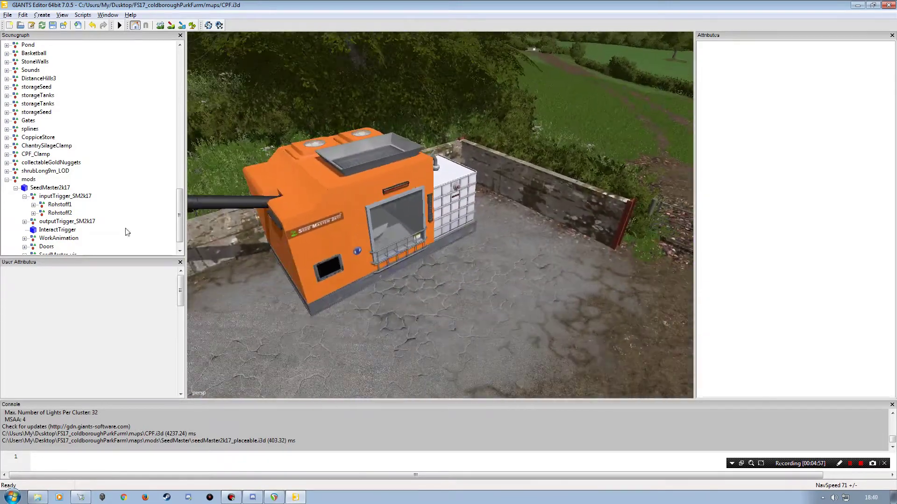
pyautogui.click(60, 213)
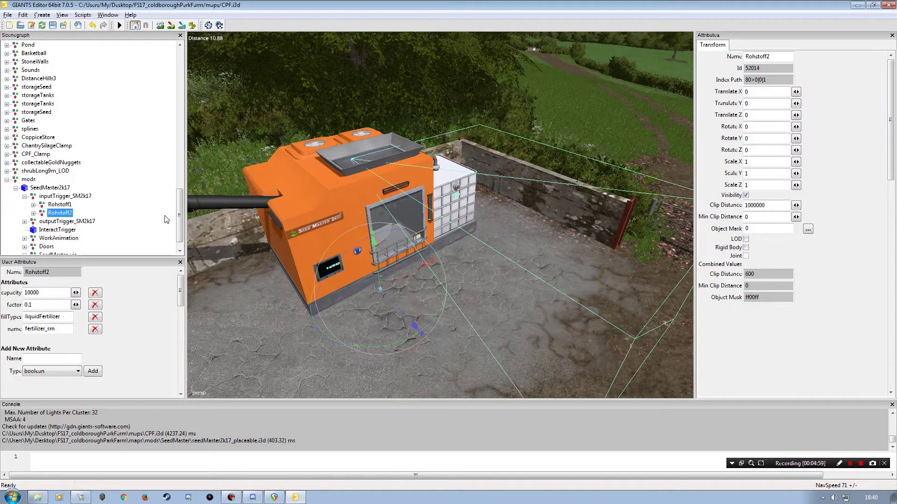
pyautogui.click(145, 214)
# Step: Collapse inputTrigger_SM2k17 and review the WorkAnimation group's contents, including the worksound node under Sound
pyautogui.click(25, 196)
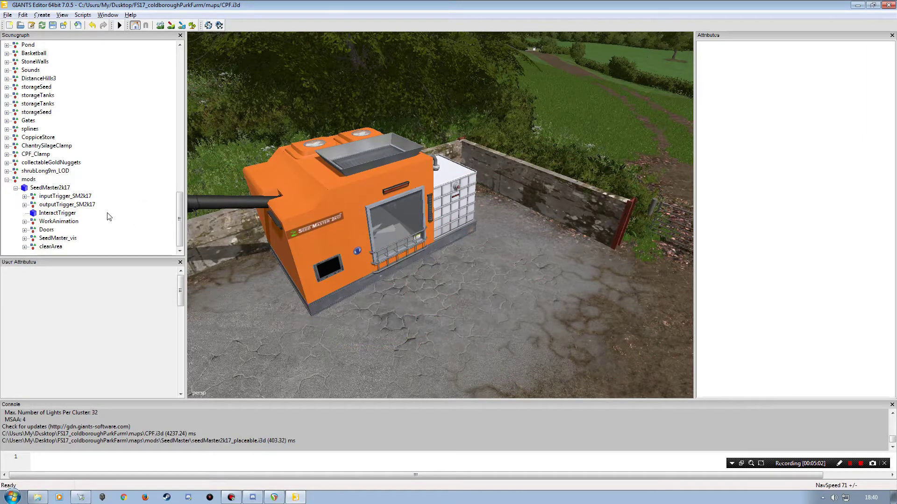
pyautogui.click(24, 222)
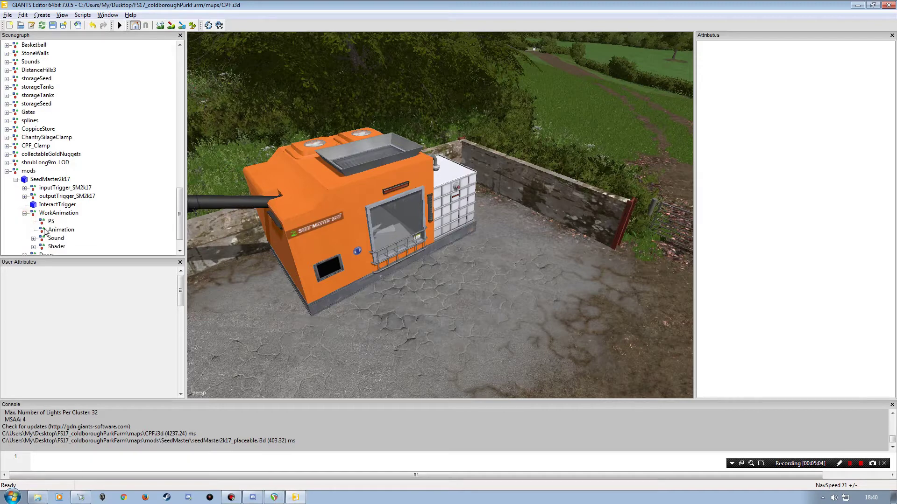
pyautogui.moveTo(179, 215); pyautogui.dragTo(179, 218)
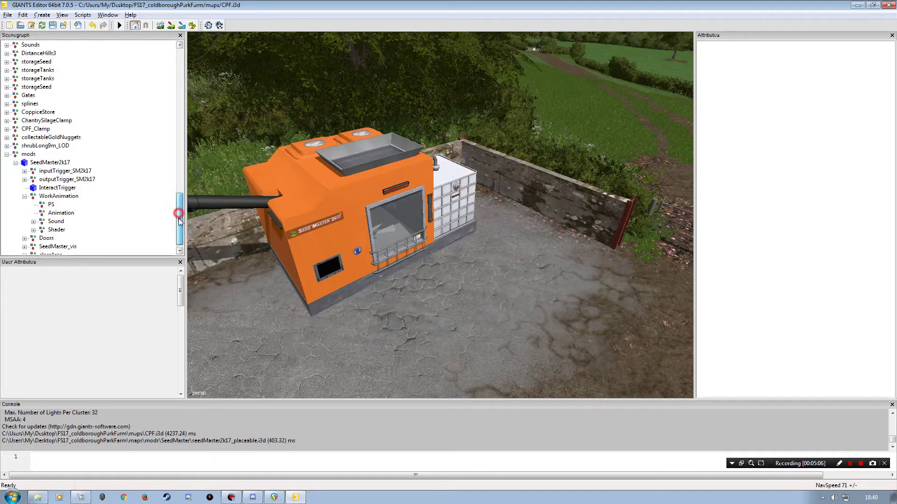
pyautogui.click(34, 221)
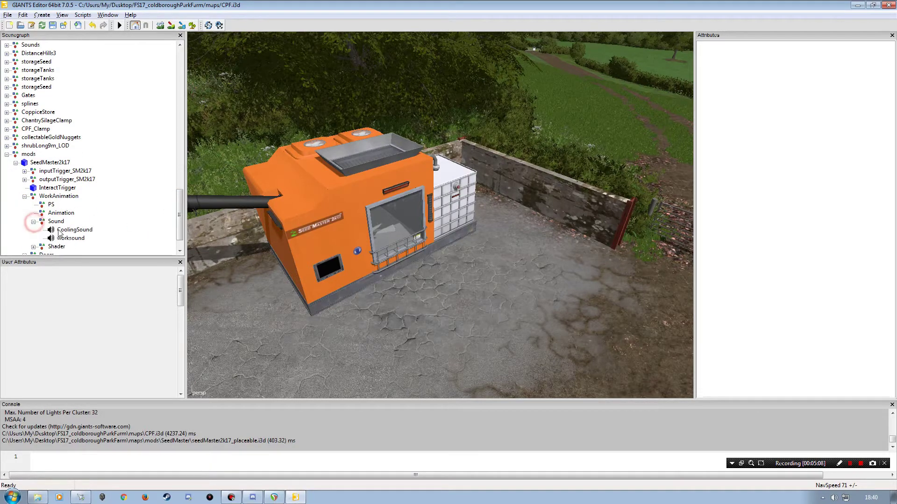
pyautogui.click(71, 238)
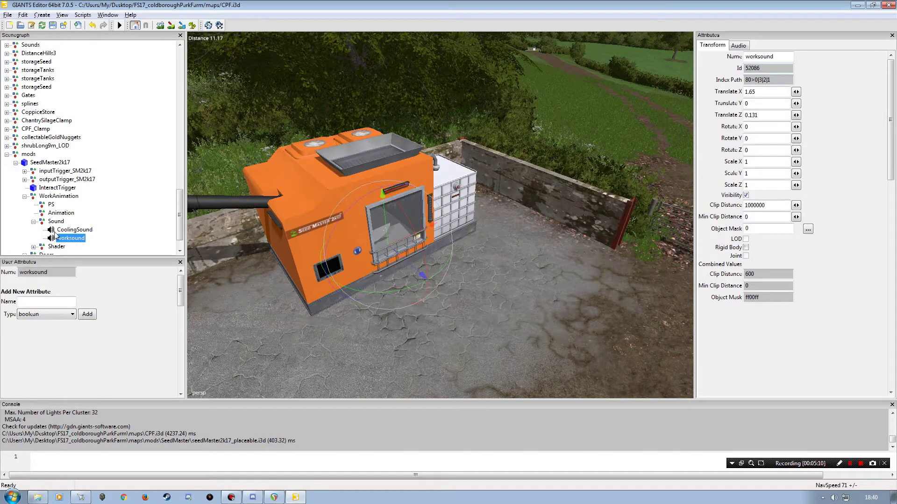
pyautogui.click(33, 221)
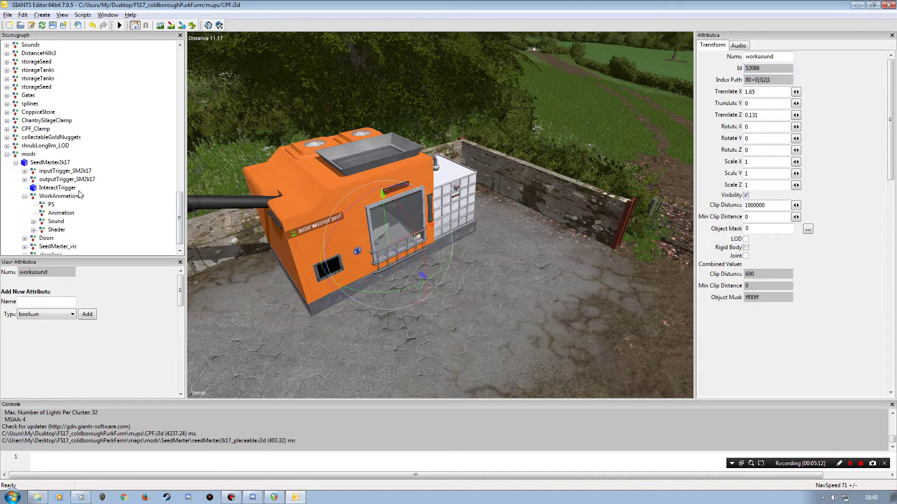
pyautogui.click(24, 196)
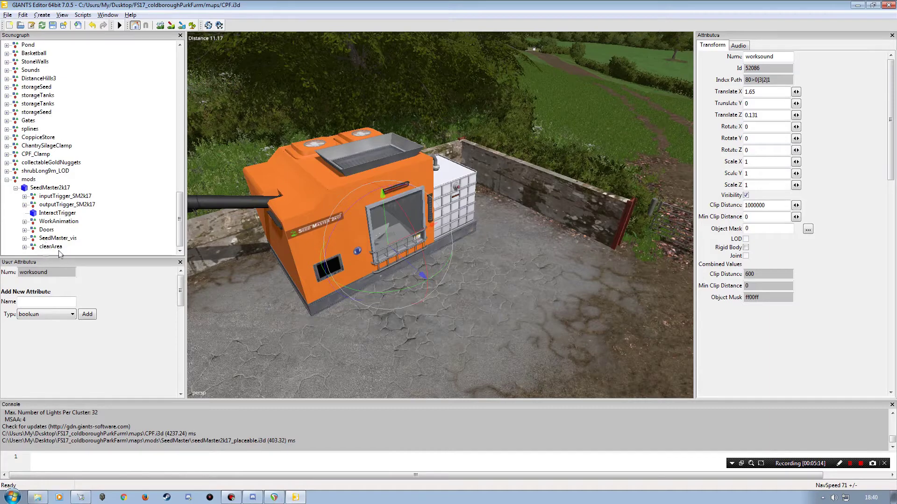
# Step: Collapse SeedMaster2k17 and the mods group in the scenegraph, leaving no object selected
pyautogui.click(16, 188)
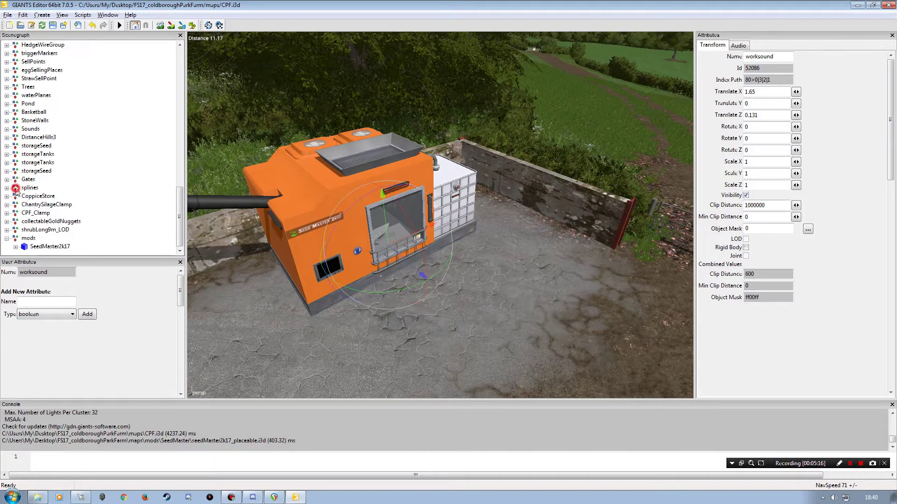
pyautogui.click(7, 238)
pyautogui.click(118, 228)
pyautogui.moveTo(323, 251); pyautogui.dragTo(394, 223, button='right')
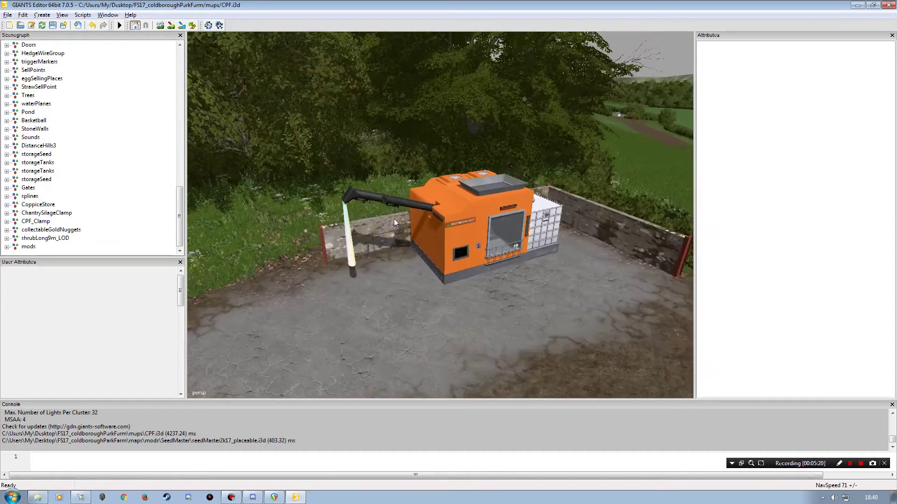
# Step: Save the CPF.i3d map and close GIANTS Editor
pyautogui.click(53, 26)
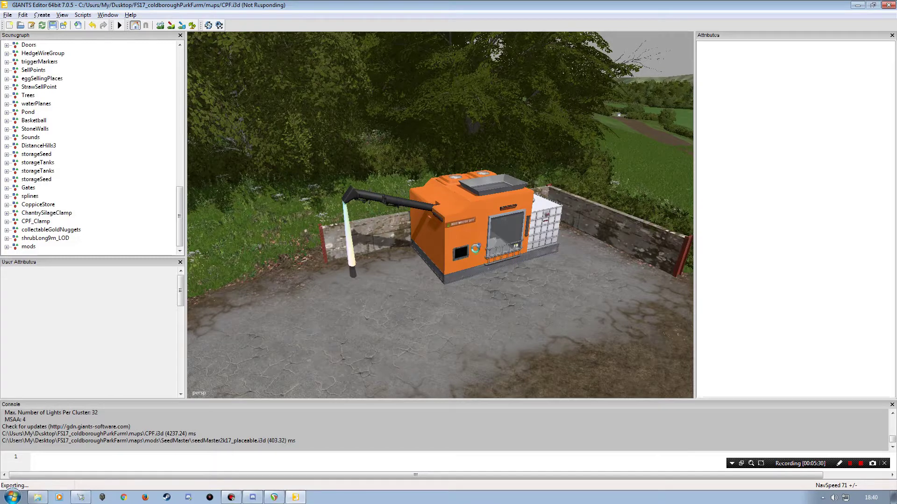
pyautogui.click(889, 5)
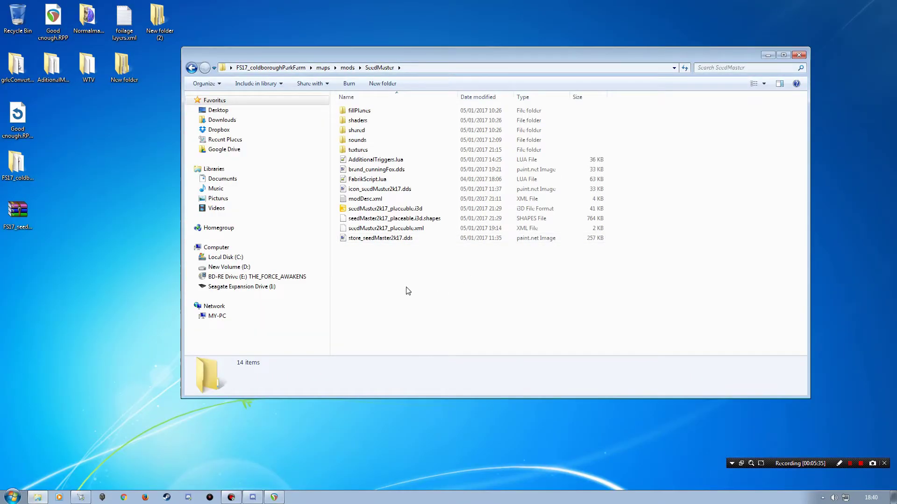
# Step: Open FabrikScript.lua from the SeedMaster folder in Notepad++, look over its header, and close it
pyautogui.click(365, 180)
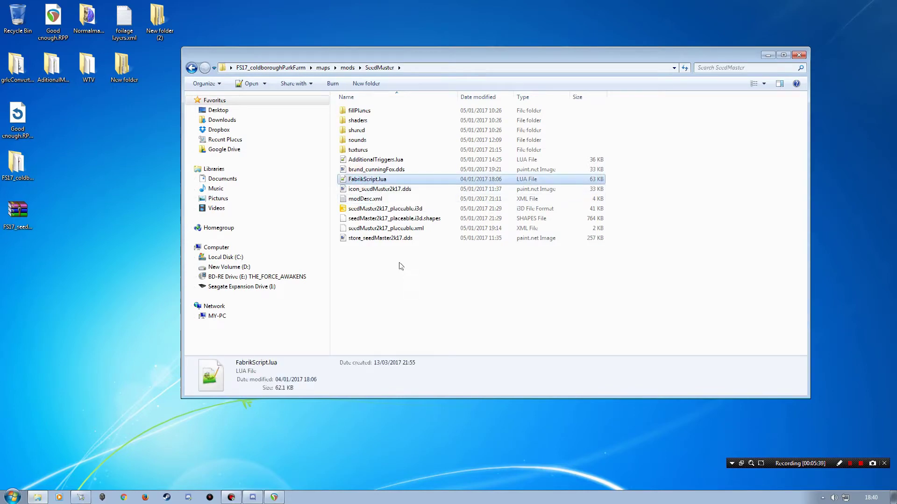
pyautogui.doubleClick(355, 180)
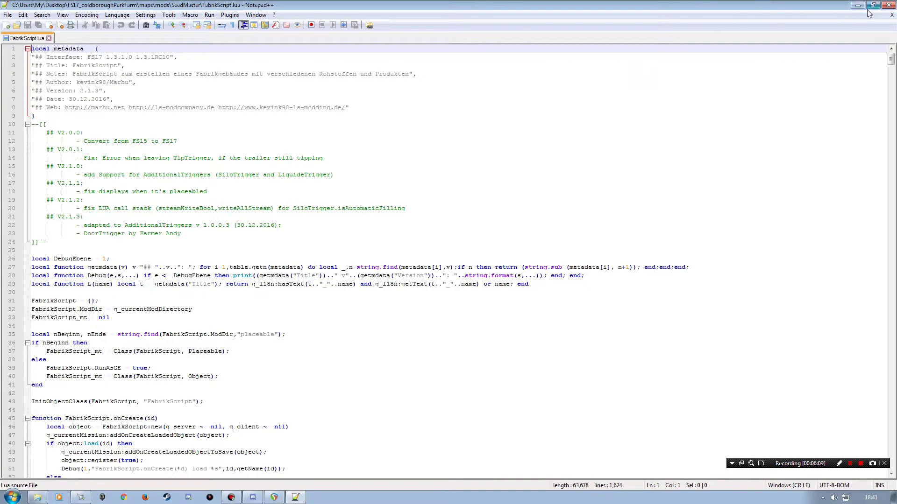
pyautogui.click(891, 14)
pyautogui.click(889, 5)
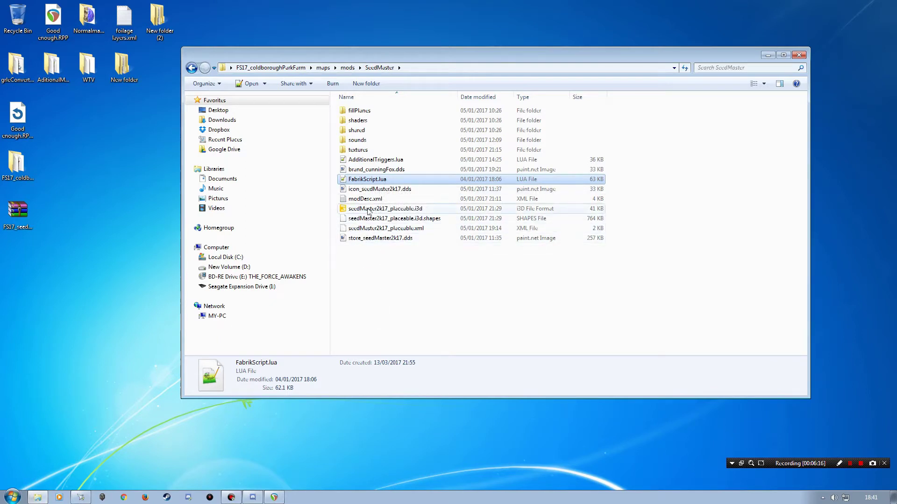
# Step: Open modDesc.xml from the SeedMaster folder in Notepad++, read through its entries, and minimize the editor
pyautogui.doubleClick(365, 199)
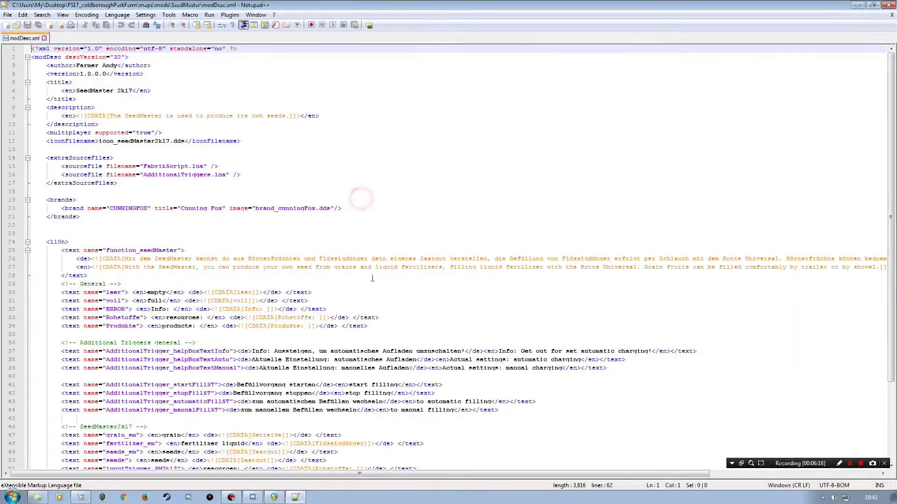
pyautogui.scroll(-3, 139, 259)
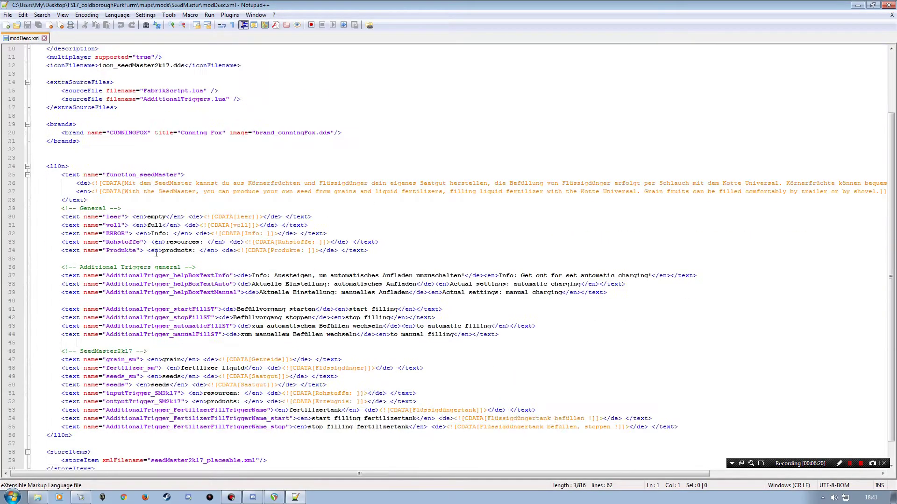
pyautogui.scroll(-1, 136, 288)
pyautogui.scroll(4, 150, 334)
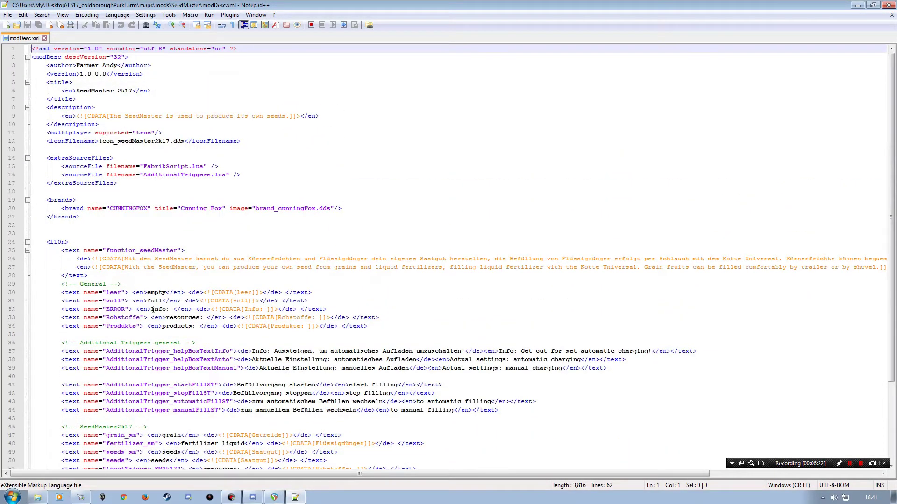
pyautogui.click(857, 5)
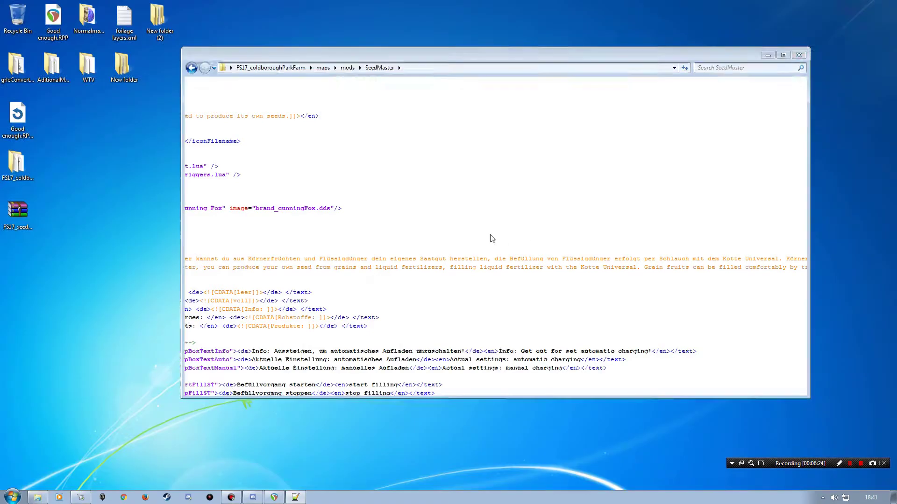
# Step: Open the map's own modDesc.xml from the FS17_coldboroughParkFarm folder and review its l10n, inputBindings and maps sections
pyautogui.click(274, 68)
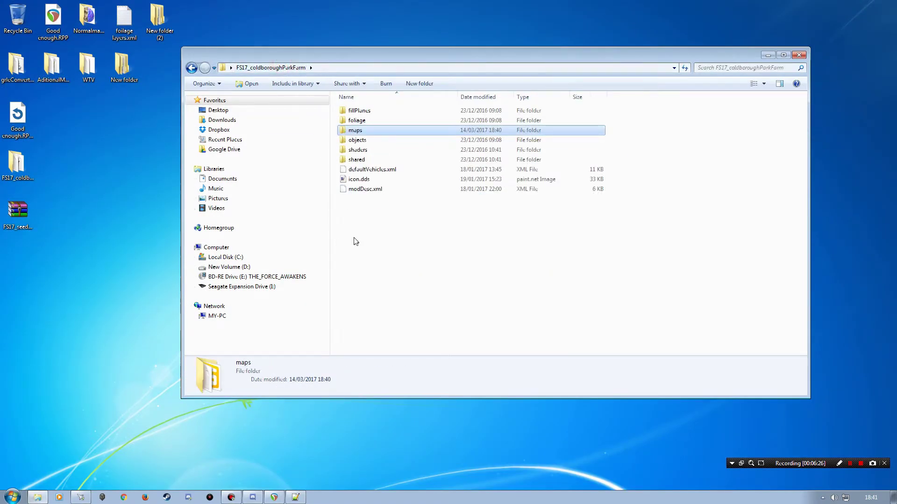
pyautogui.doubleClick(359, 189)
pyautogui.scroll(-15, 164, 248)
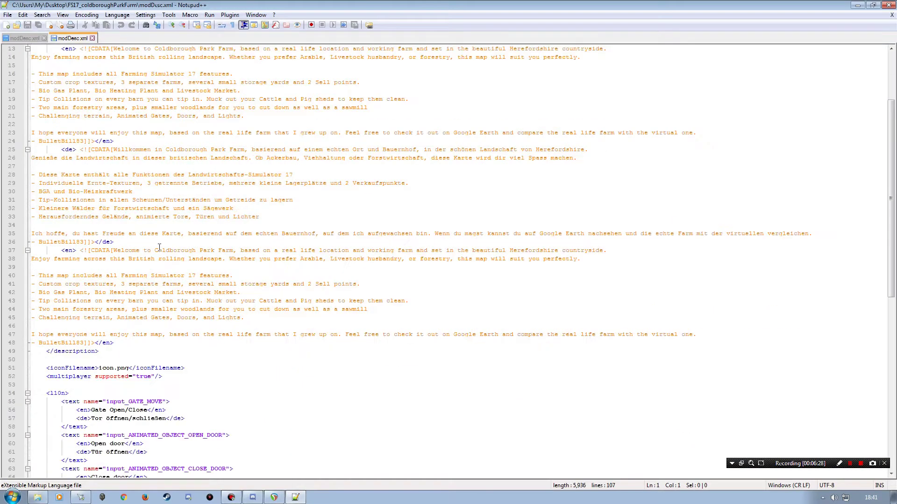
pyautogui.scroll(-2, 164, 248)
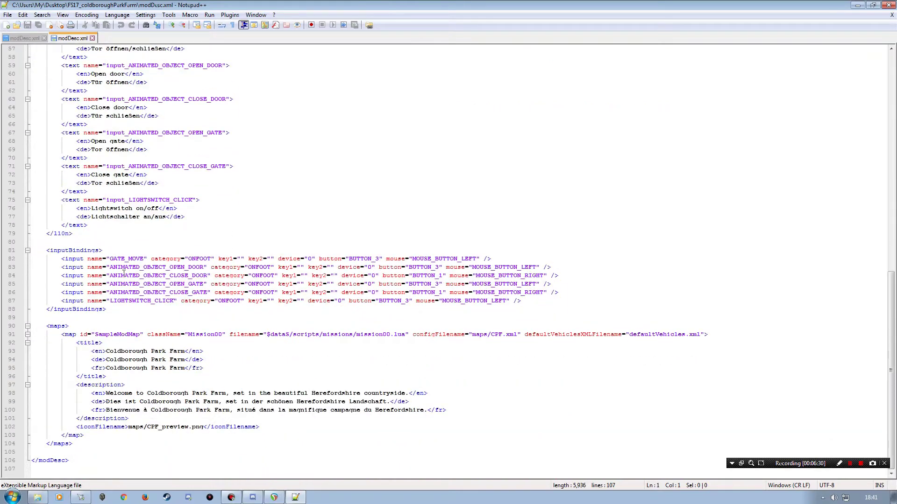
pyautogui.scroll(3, 123, 290)
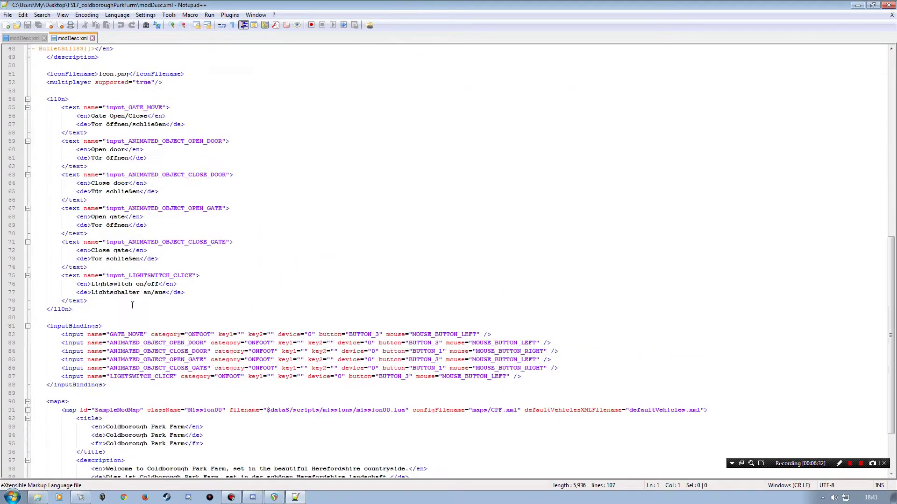
pyautogui.scroll(-3, 183, 358)
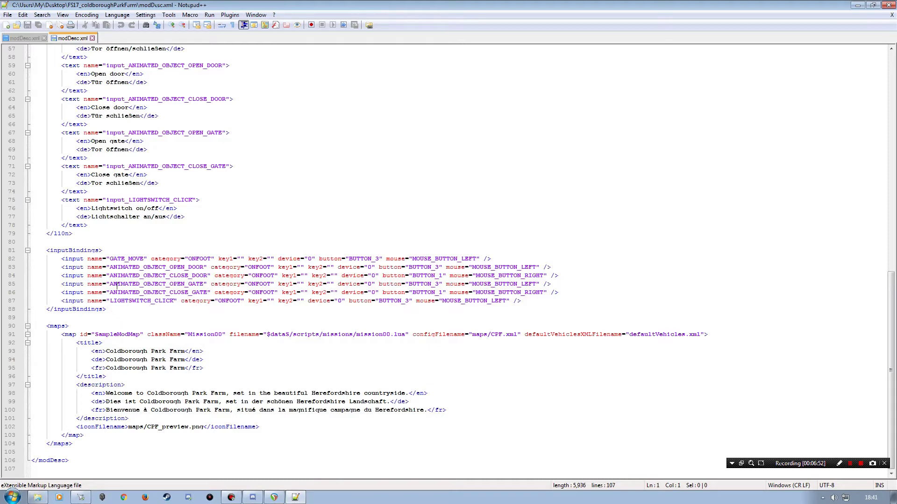
pyautogui.scroll(2, 141, 261)
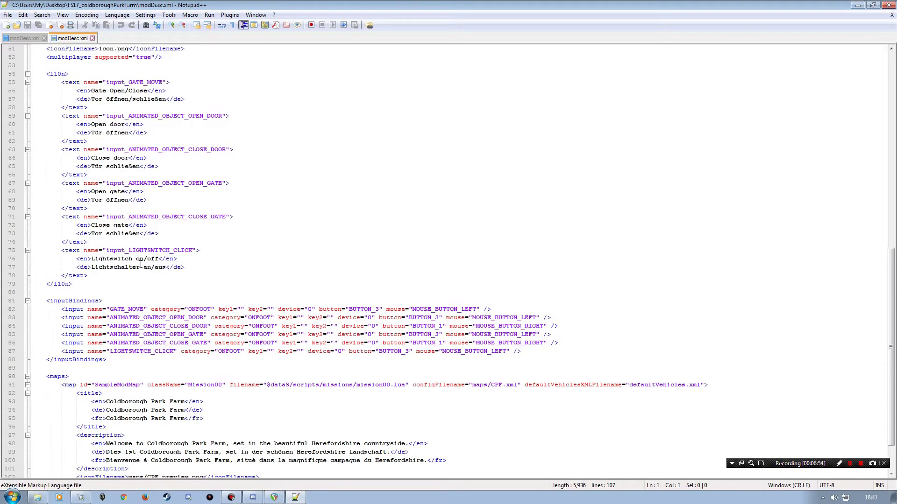
# Step: Compare where the l10n sections start and end in the SeedMaster and map modDesc.xml files, finishing on the SeedMaster one
pyautogui.click(28, 38)
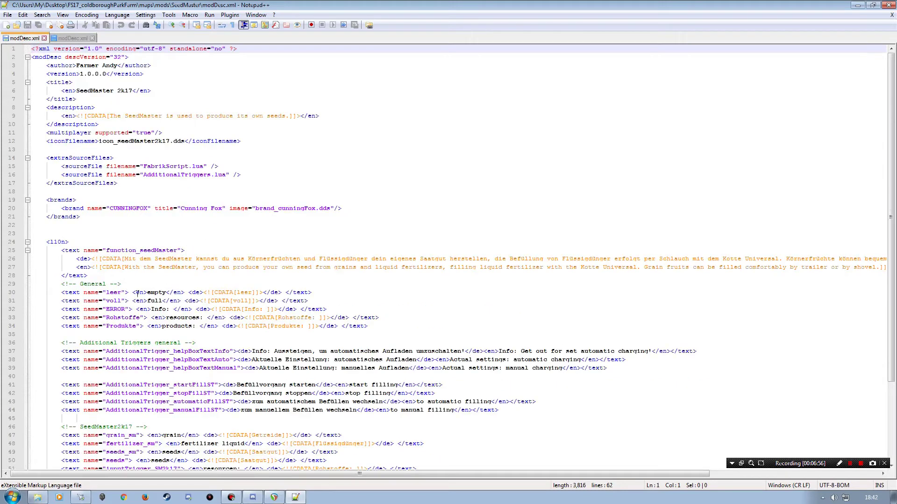
pyautogui.scroll(-1, 134, 288)
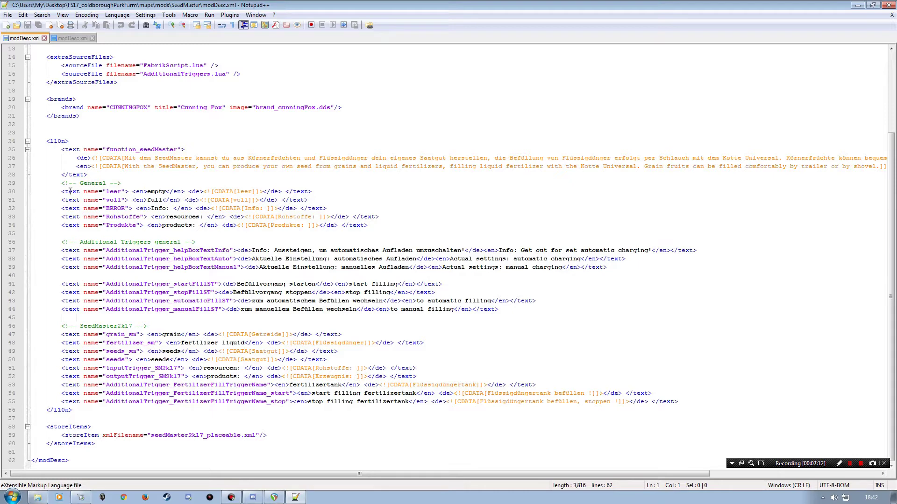
pyautogui.click(98, 192)
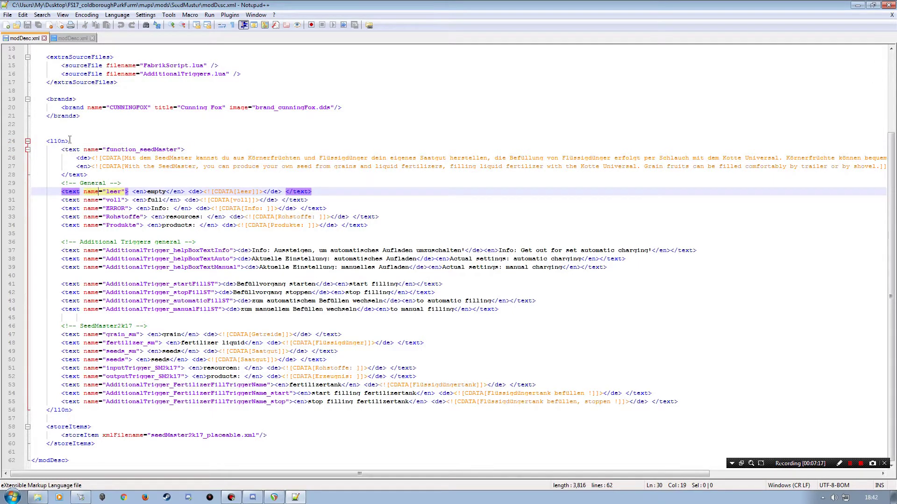
pyautogui.click(46, 141)
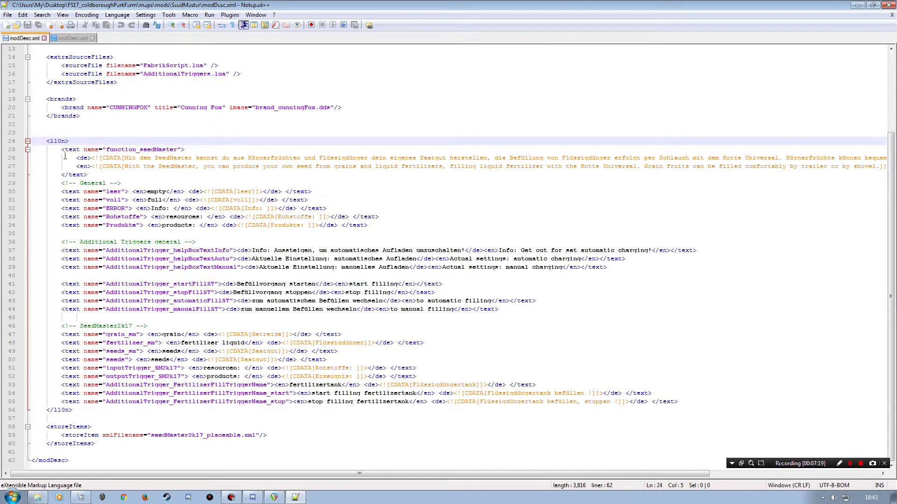
pyautogui.click(70, 38)
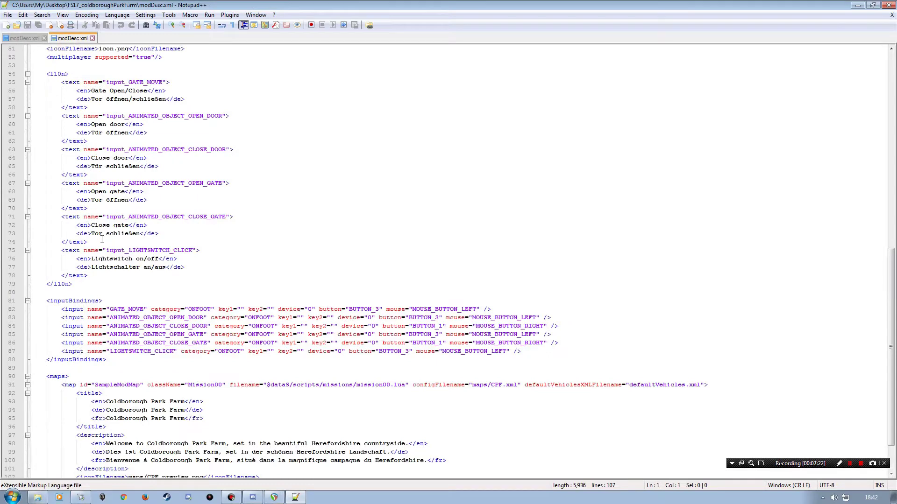
pyautogui.scroll(1, 94, 217)
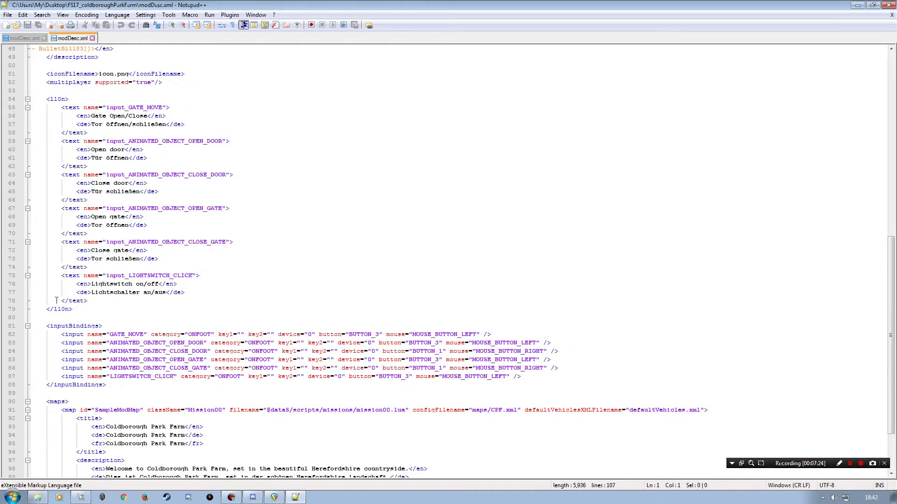
pyautogui.click(71, 96)
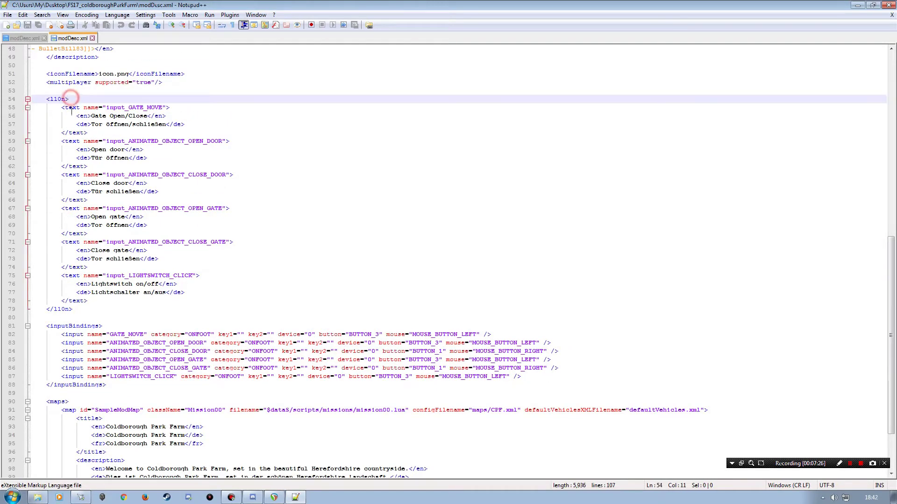
pyautogui.click(77, 310)
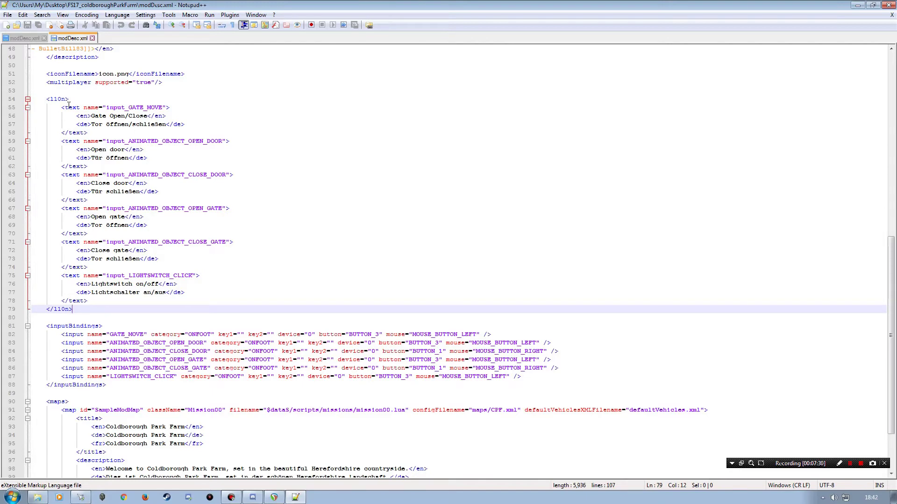
pyautogui.click(22, 38)
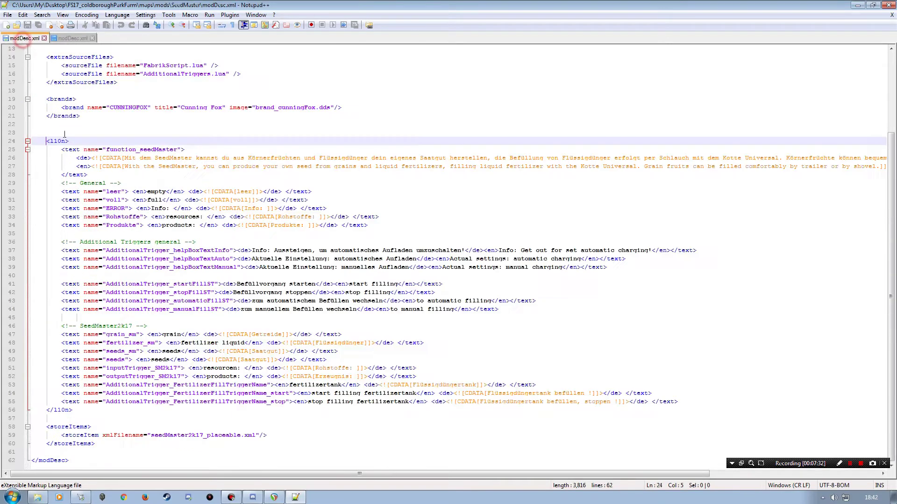
pyautogui.click(11, 142)
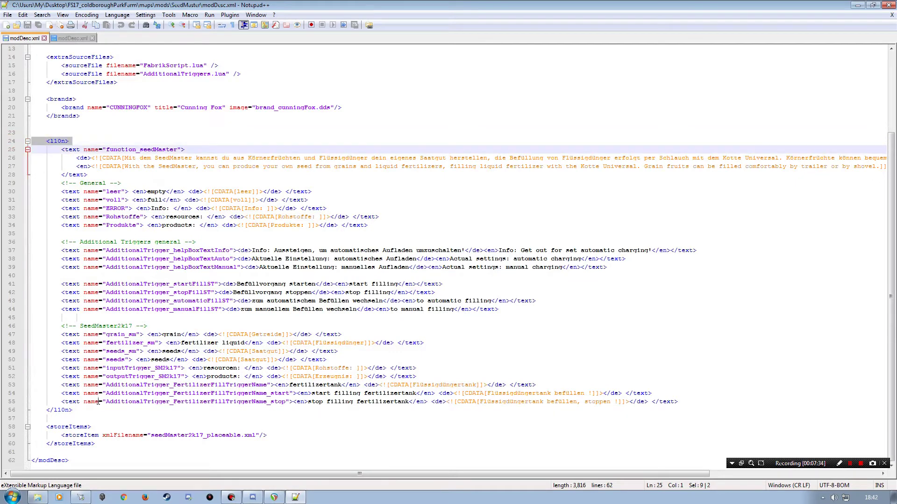
pyautogui.keyDown('shift'); pyautogui.click(12, 410); pyautogui.keyUp('shift')
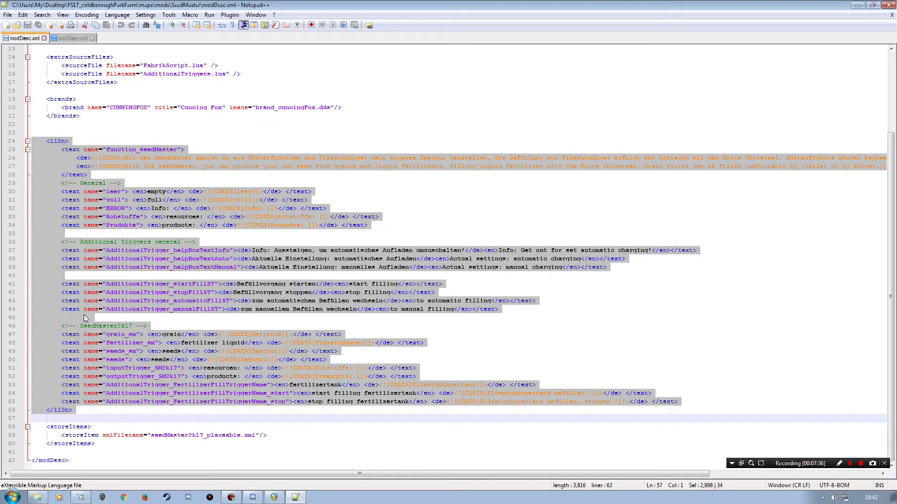
pyautogui.click(75, 146)
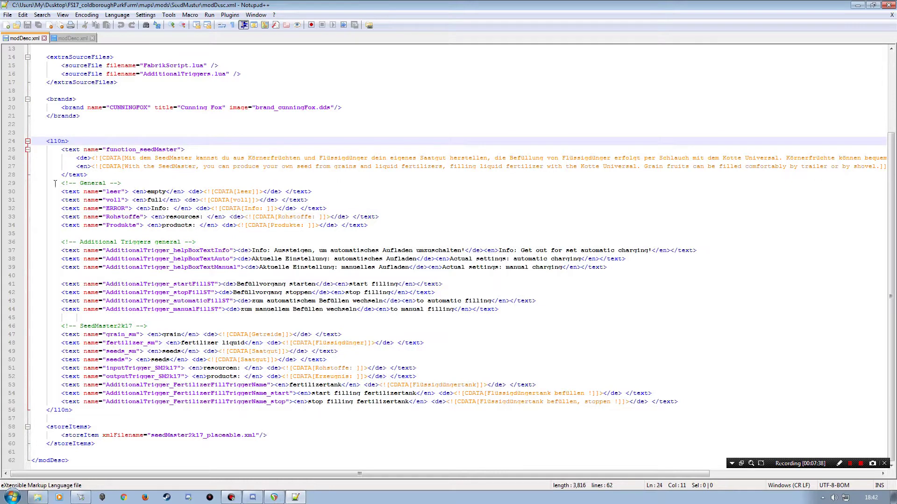
# Step: Copy all text entries between the l10n tags of the SeedMaster modDesc.xml, from function_seedMaster through AdditionalTrigger_FertilizerFillTriggerName_stop
pyautogui.click(11, 150)
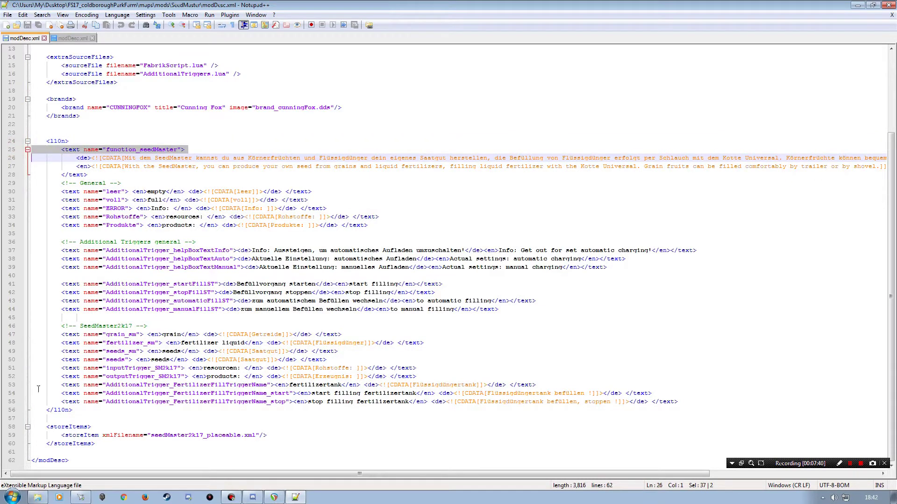
pyautogui.keyDown('shift'); pyautogui.click(13, 402); pyautogui.keyUp('shift')
pyautogui.hotkey('ctrl', 'c')
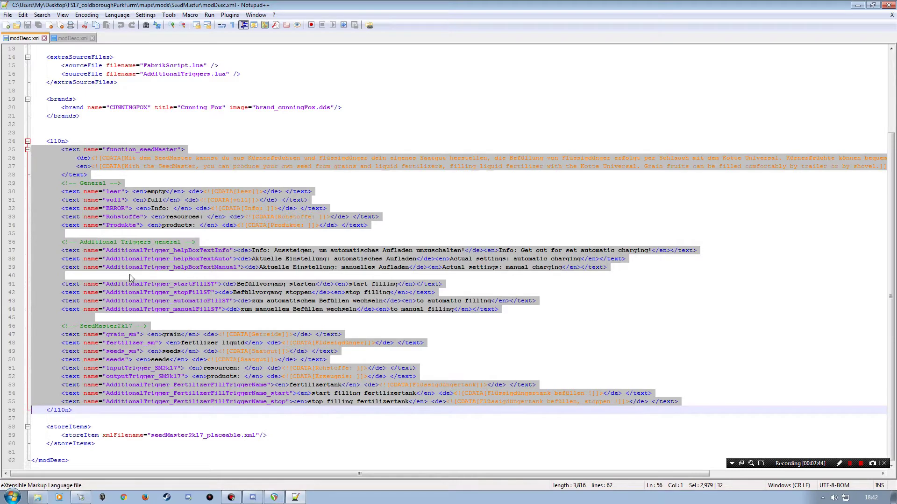
# Step: Paste the copied SeedMaster entries into the map's modDesc.xml, a blank line below input_LIGHTSWITCH_CLICK and before the closing l10n tag
pyautogui.click(70, 38)
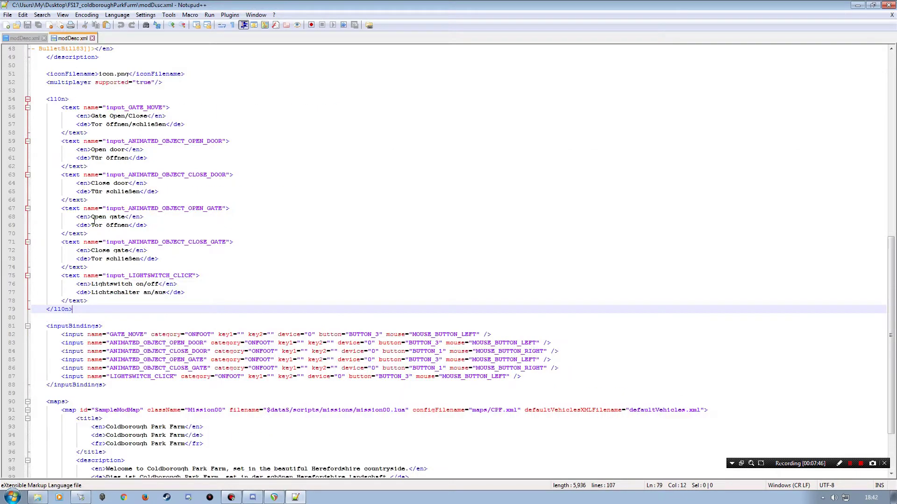
pyautogui.click(100, 299)
pyautogui.press('Return')
pyautogui.press('Return')
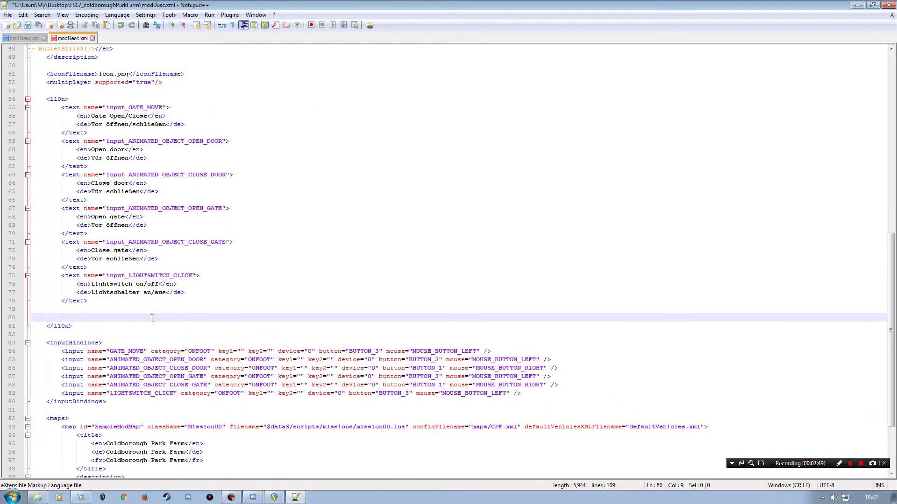
pyautogui.click(18, 318)
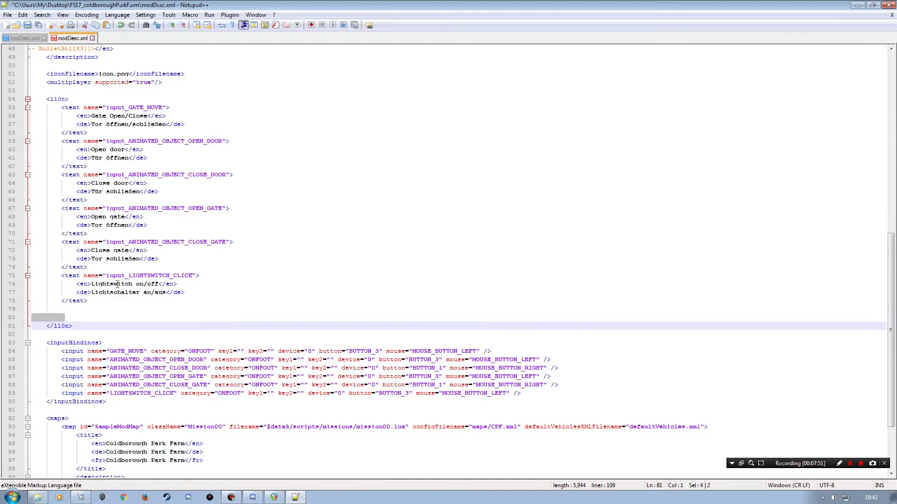
pyautogui.hotkey('ctrl', 'v')
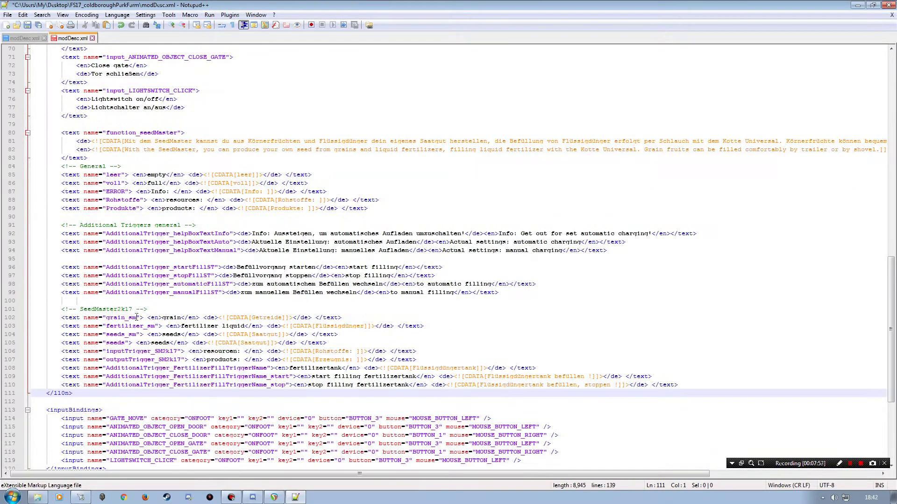
# Step: Copy the whole extraSourceFiles block, listing FabrikScript.lua and AdditionalTriggers.lua, from the SeedMaster modDesc.xml
pyautogui.scroll(-4, 141, 286)
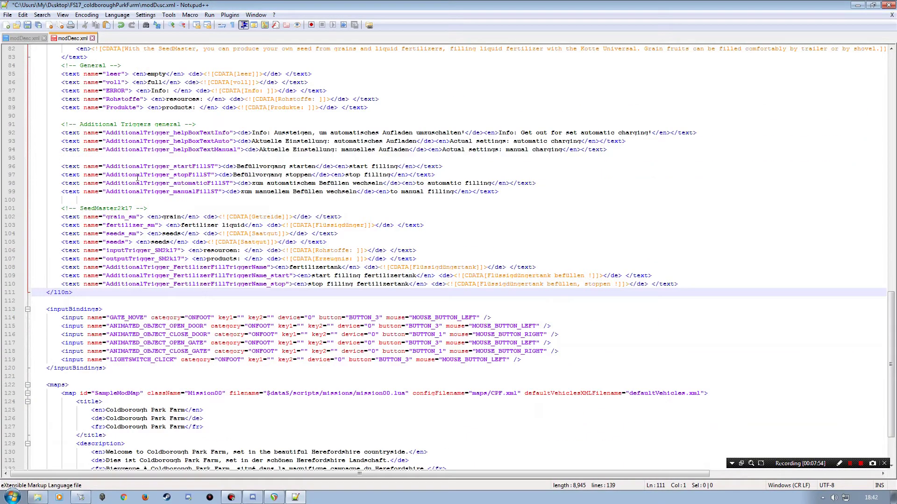
pyautogui.click(24, 40)
pyautogui.click(121, 425)
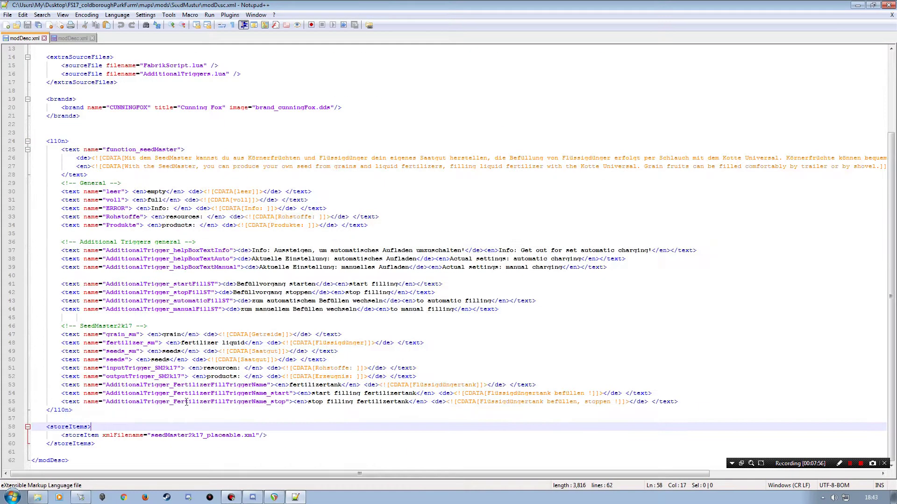
pyautogui.scroll(4, 186, 402)
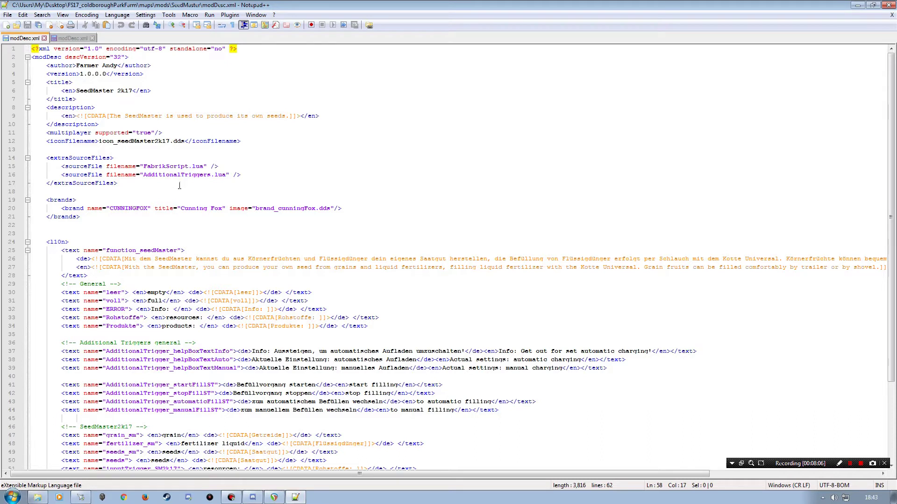
pyautogui.click(9, 159)
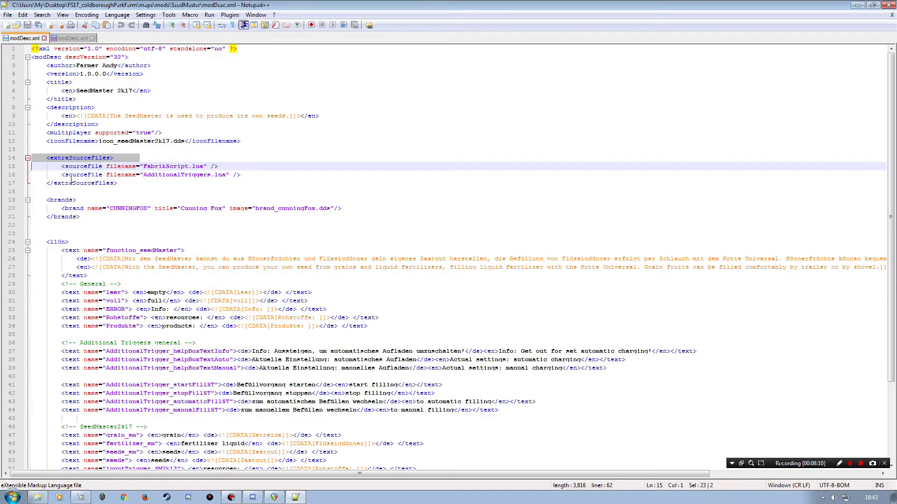
pyautogui.keyDown('shift'); pyautogui.click(8, 192); pyautogui.keyUp('shift')
pyautogui.hotkey('ctrl', 'c')
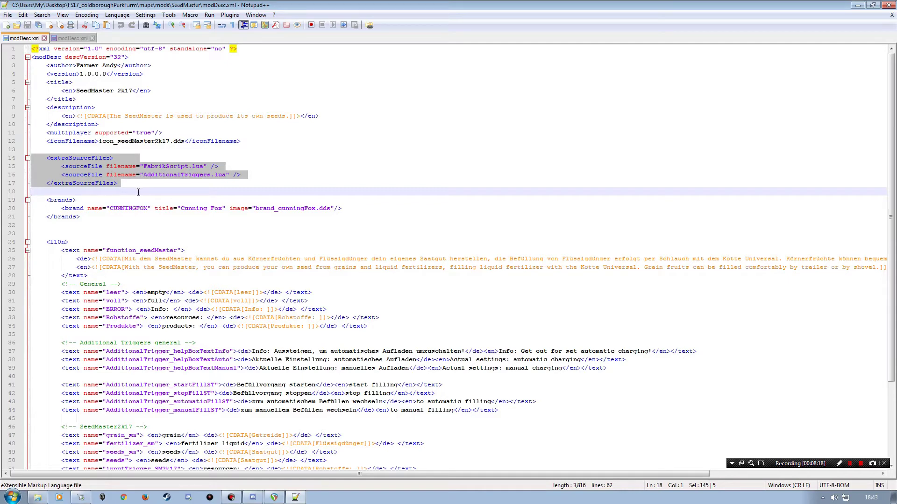
# Step: Paste the extraSourceFiles block into the map's modDesc.xml on its own lines between the closing l10n tag and inputBindings
pyautogui.click(72, 38)
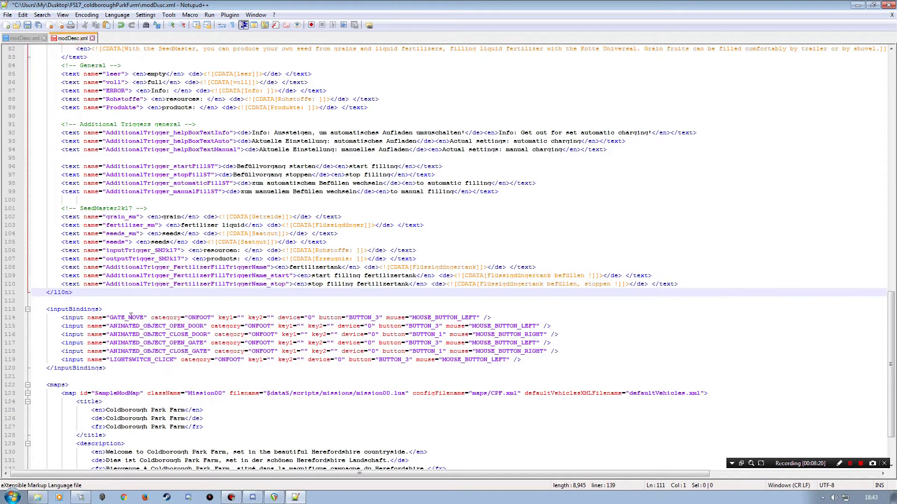
pyautogui.scroll(-1, 121, 314)
pyautogui.click(83, 228)
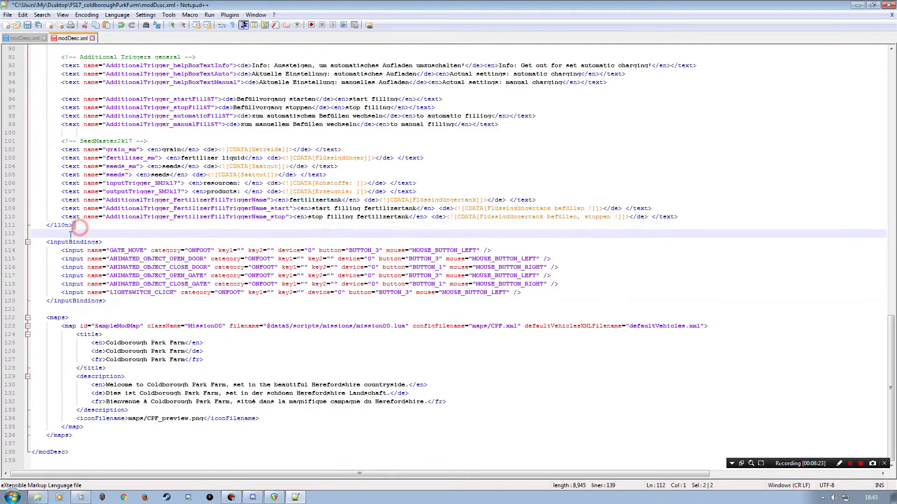
pyautogui.press('Return')
pyautogui.press('Return')
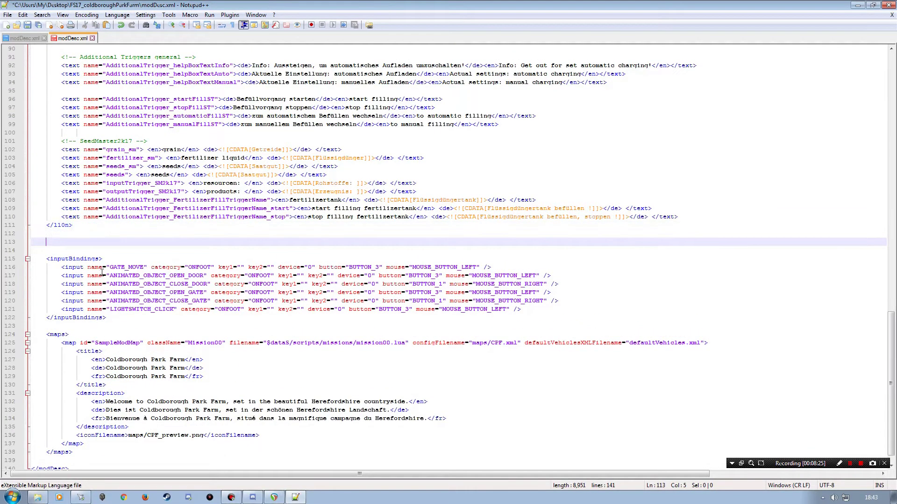
pyautogui.click(8, 244)
pyautogui.hotkey('ctrl', 'v')
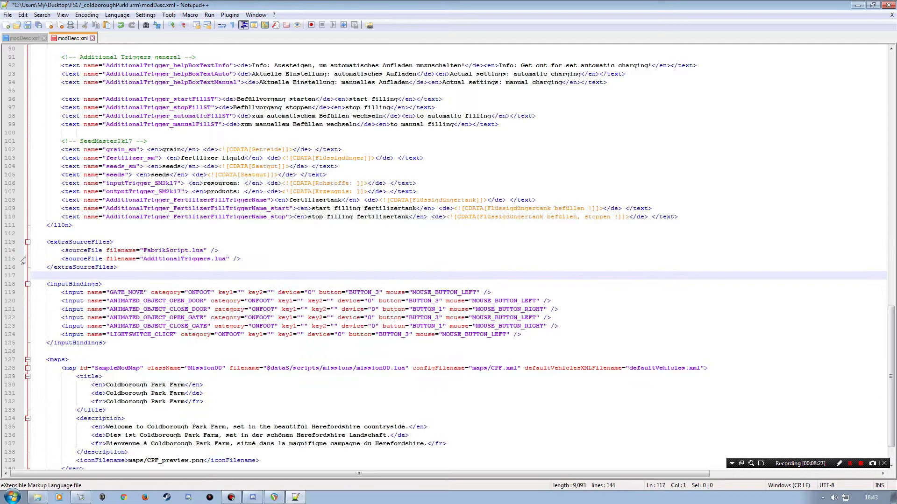
# Step: Check the SeedMaster modDesc.xml against the map's for remaining sections, and close the SeedMaster file
pyautogui.click(29, 38)
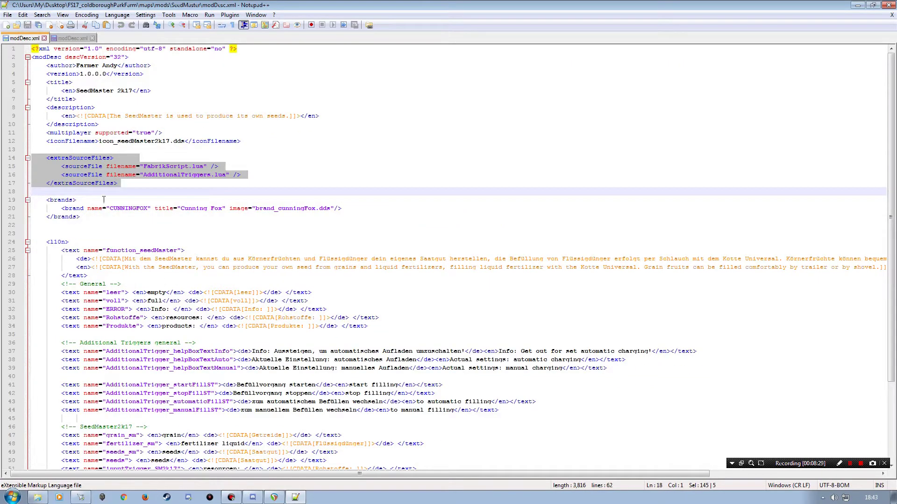
pyautogui.click(60, 38)
pyautogui.scroll(2, 138, 283)
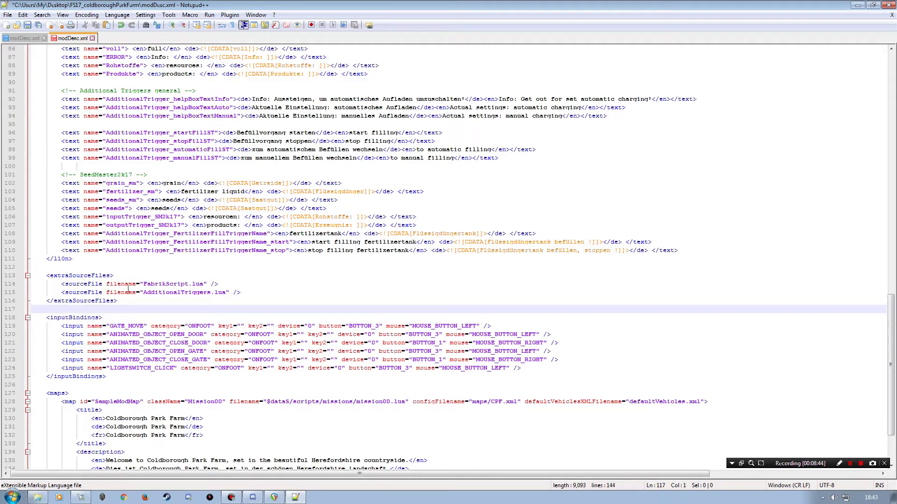
pyautogui.click(23, 38)
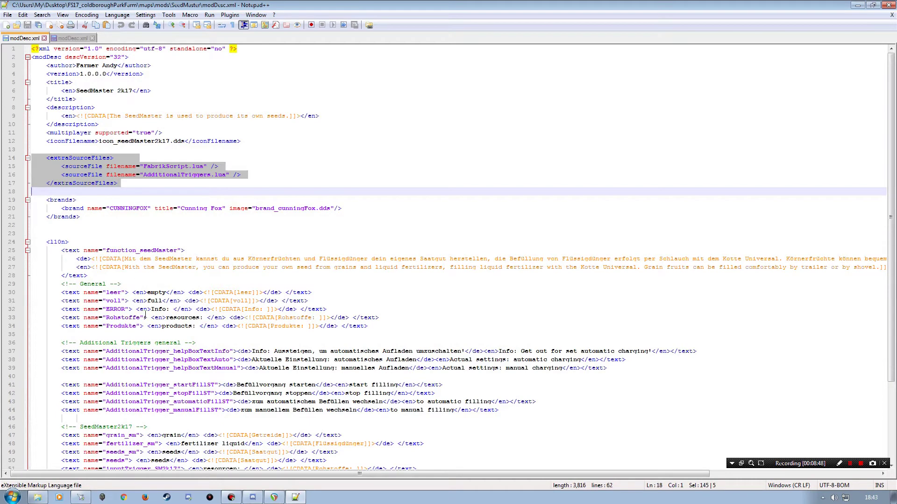
pyautogui.scroll(-4, 146, 314)
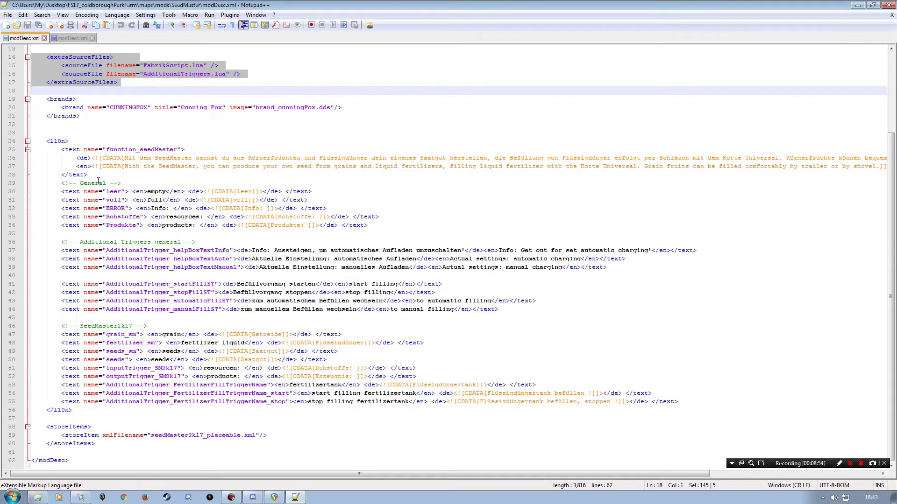
pyautogui.hotkey('ctrl', 'w')
pyautogui.hotkey('ctrl', 'v')
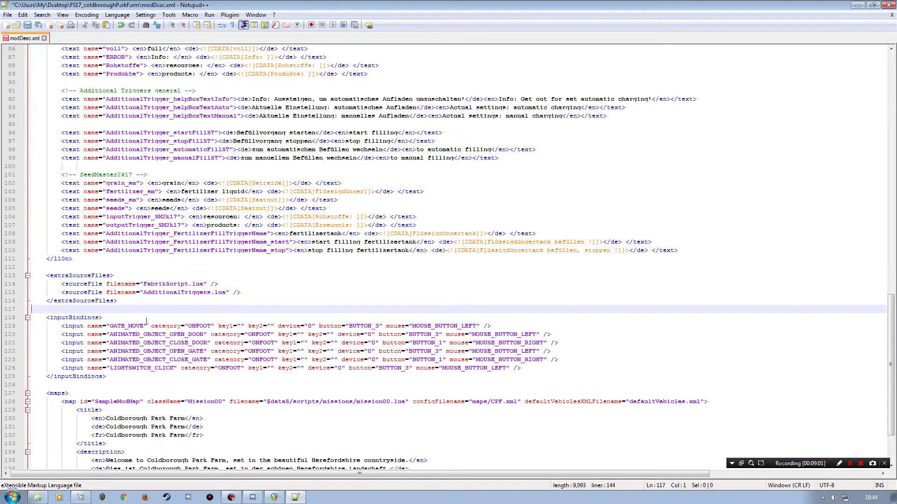
# Step: Switch to Windows Explorer and locate FabrikScript.lua and AdditionalTriggers.lua in the map's maps/mods/SeedMaster folder
pyautogui.click(37, 498)
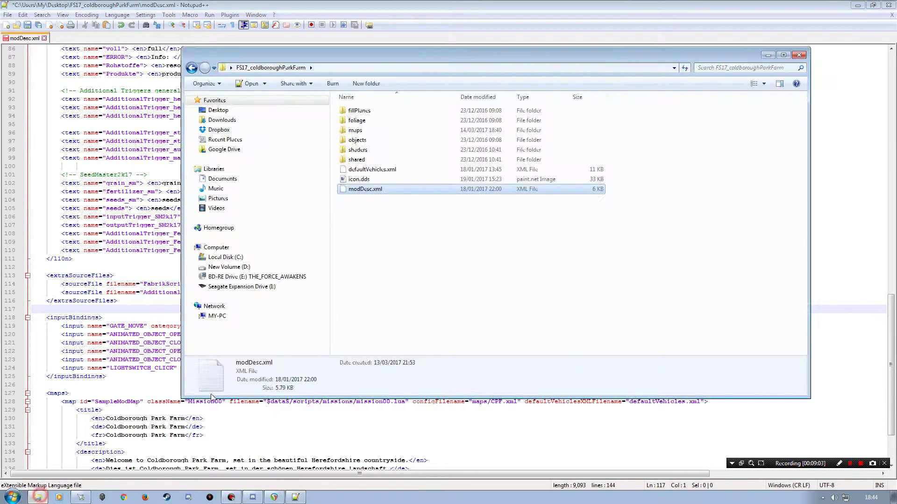
pyautogui.doubleClick(355, 130)
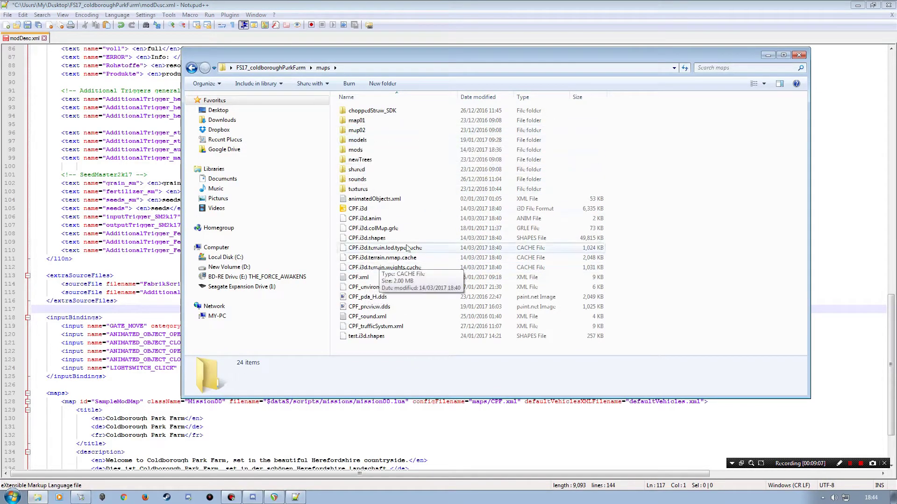
pyautogui.doubleClick(356, 150)
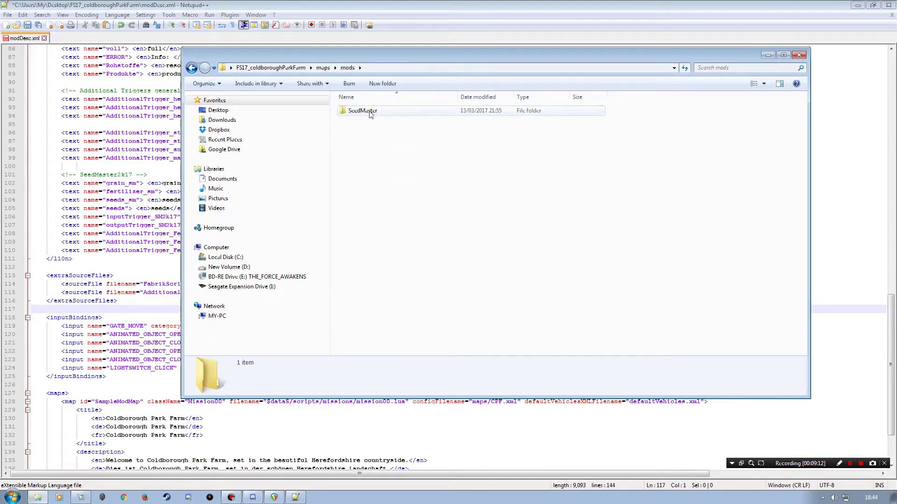
pyautogui.click(364, 112)
pyautogui.doubleClick(364, 112)
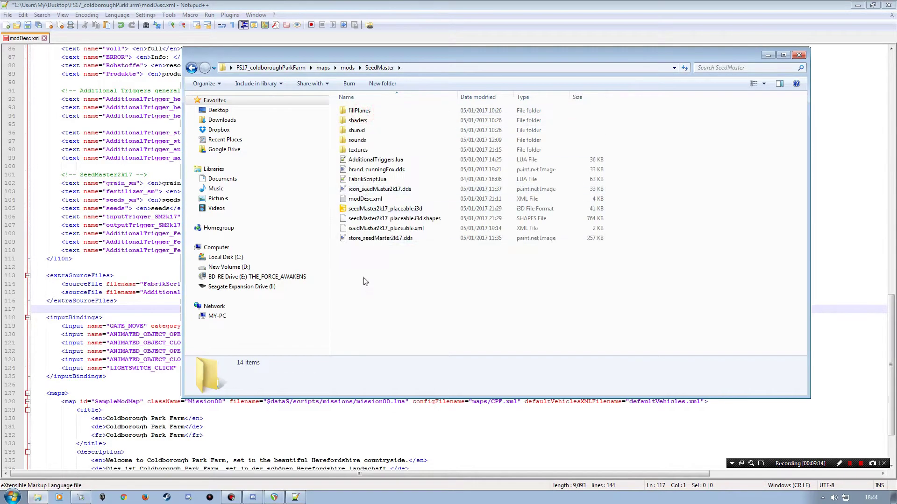
pyautogui.click(369, 179)
pyautogui.keyDown('ctrl'); pyautogui.click(372, 160); pyautogui.keyUp('ctrl')
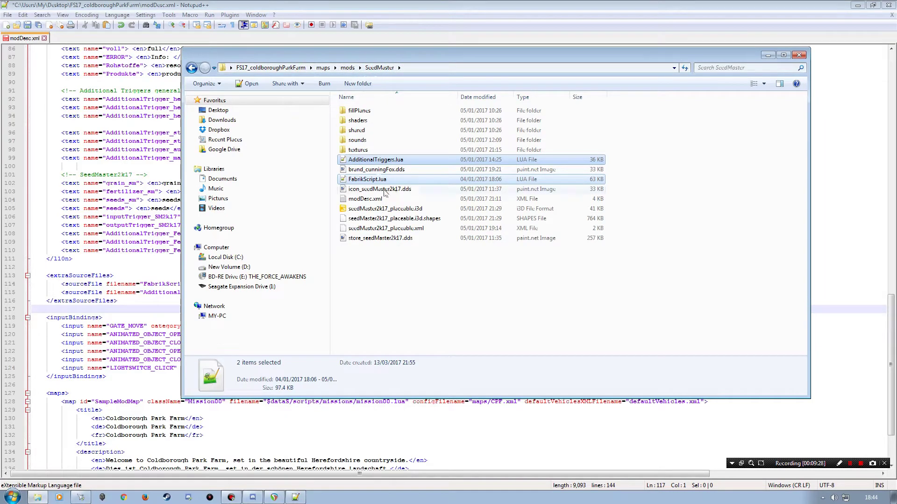
# Step: Create a folder named scripts in the FS17_coldboroughParkFarm root folder
pyautogui.press('BackSpace')
pyautogui.press('BackSpace')
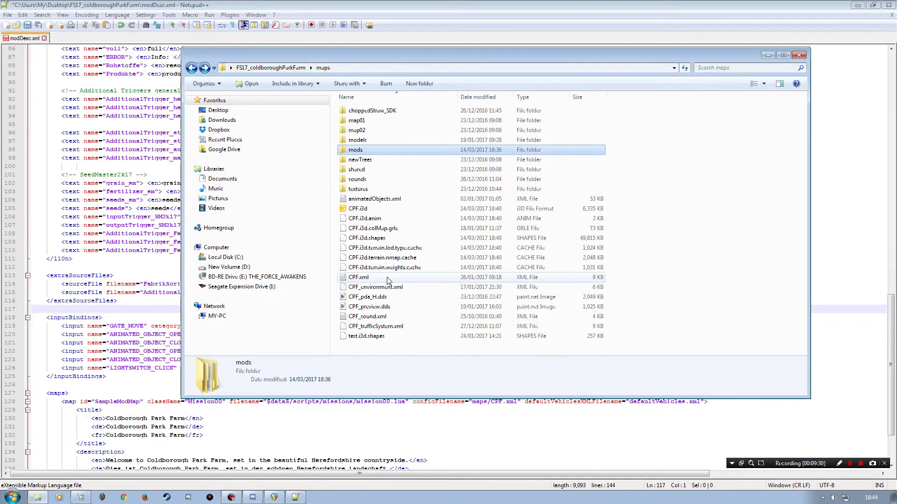
pyautogui.press('BackSpace')
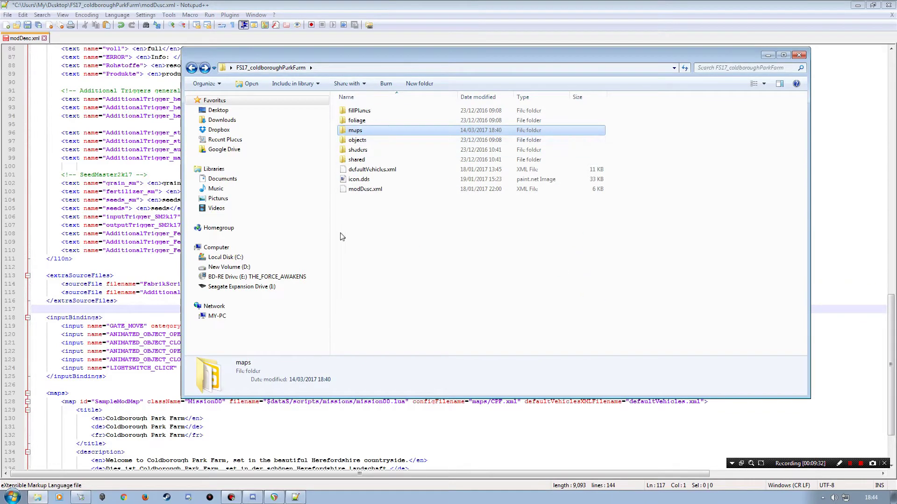
pyautogui.click(374, 254)
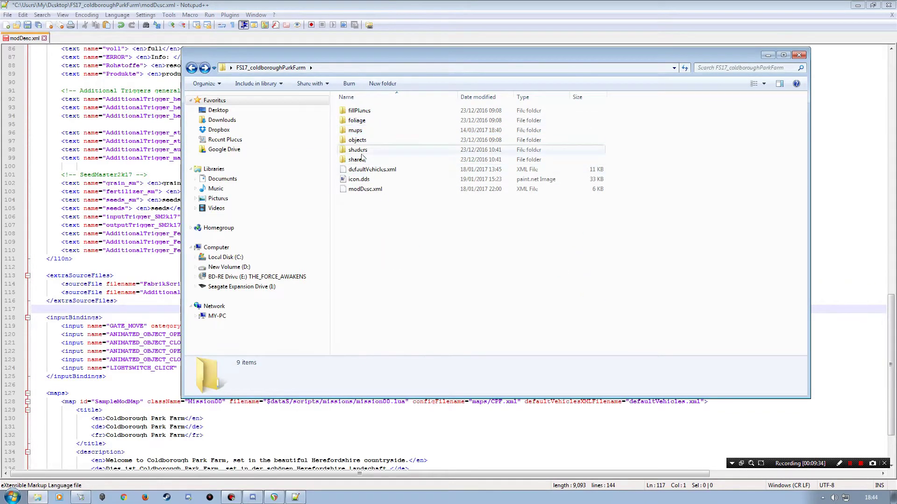
pyautogui.click(383, 83)
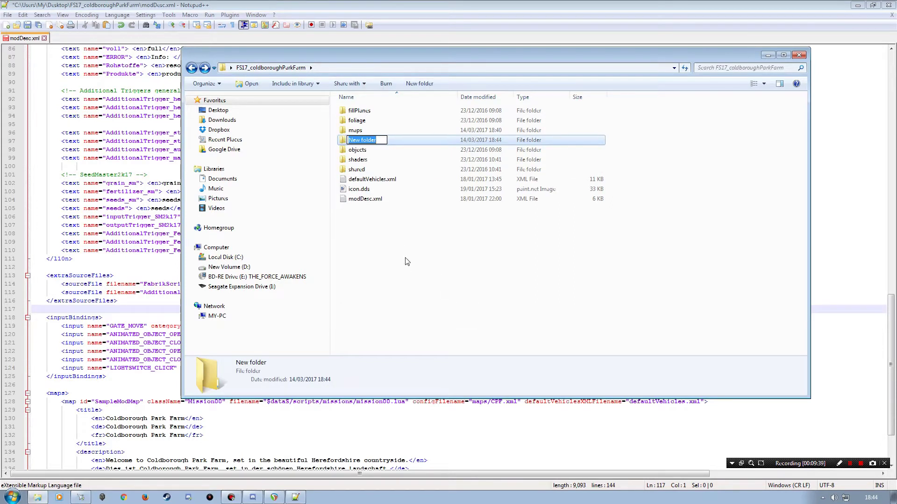
pyautogui.write('xm')
pyautogui.write('ripts')
pyautogui.press('Return')
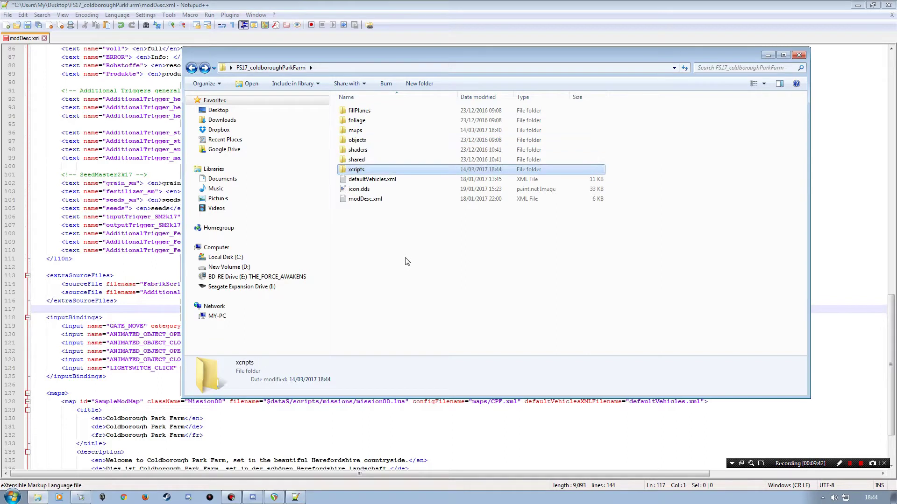
pyautogui.click(358, 170)
pyautogui.write('sc')
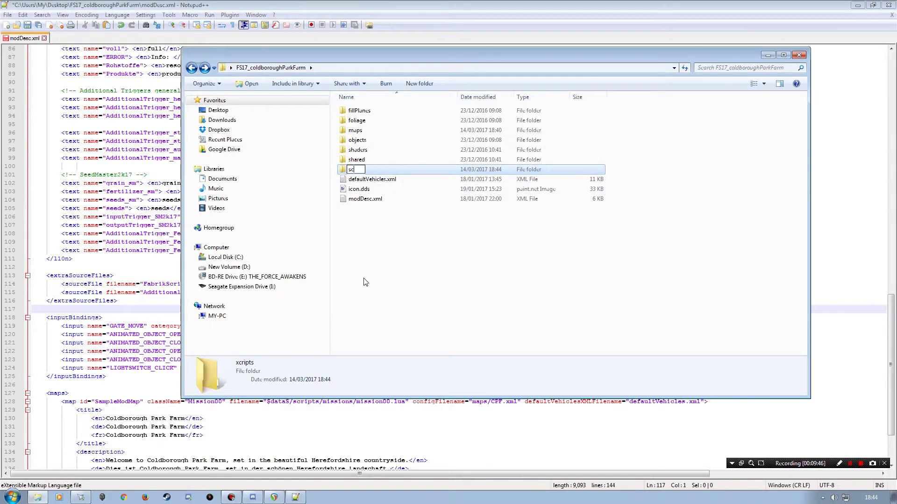
pyautogui.write('ripts')
pyautogui.press('Return')
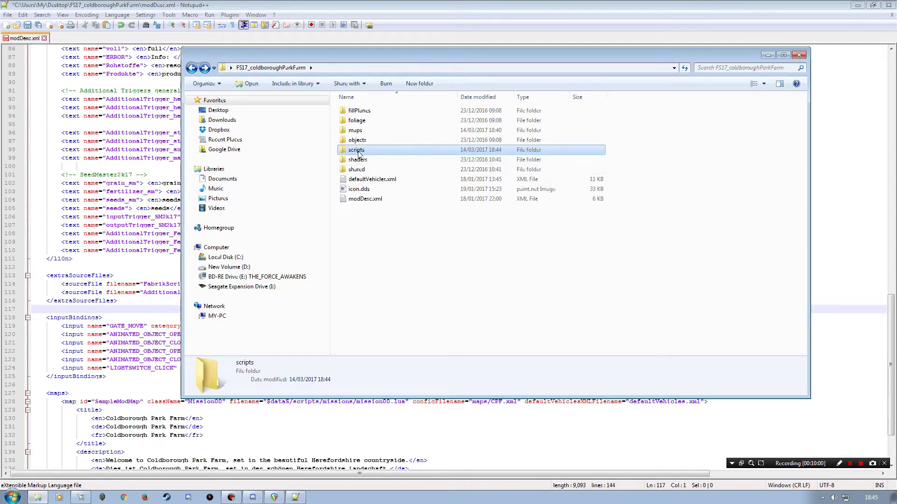
# Step: Transfer AdditionalTriggers.lua and FabrikScript.lua from maps/mods/SeedMaster into the root scripts folder, and return to the map's modDesc.xml in Notepad++
pyautogui.doubleClick(355, 130)
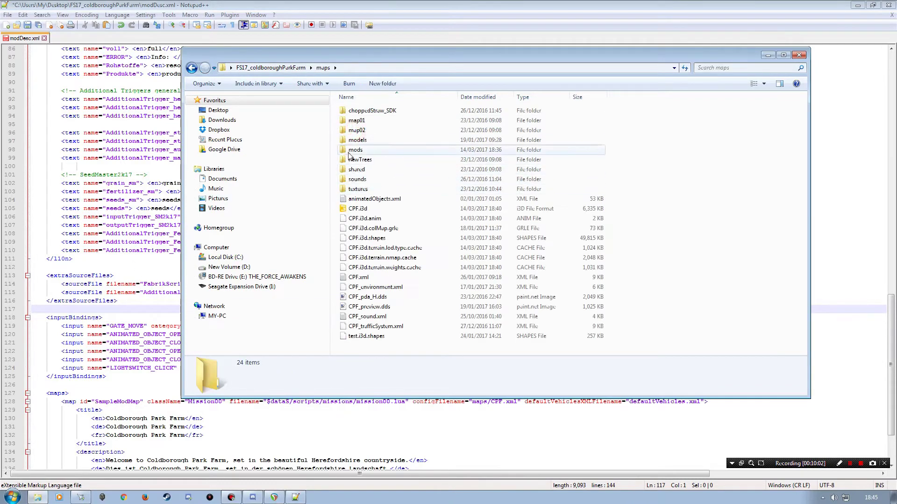
pyautogui.doubleClick(355, 150)
pyautogui.doubleClick(366, 112)
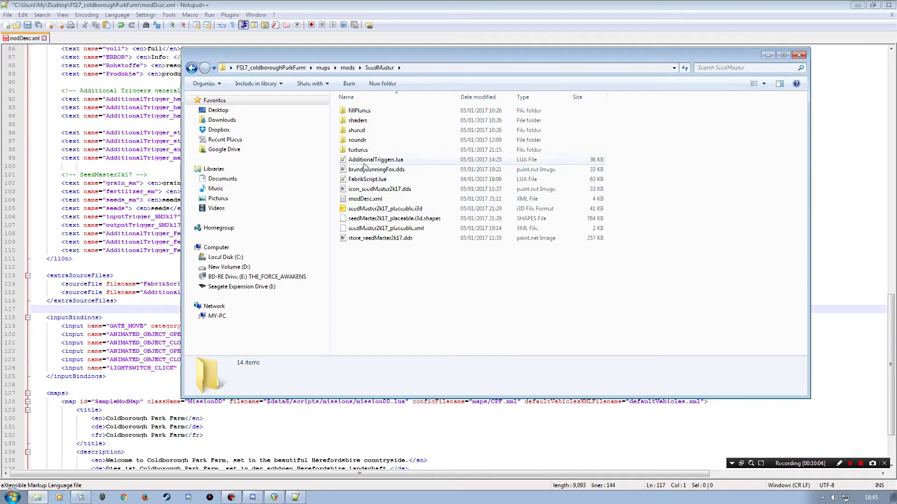
pyautogui.click(367, 160)
pyautogui.keyDown('ctrl'); pyautogui.click(359, 180); pyautogui.keyUp('ctrl')
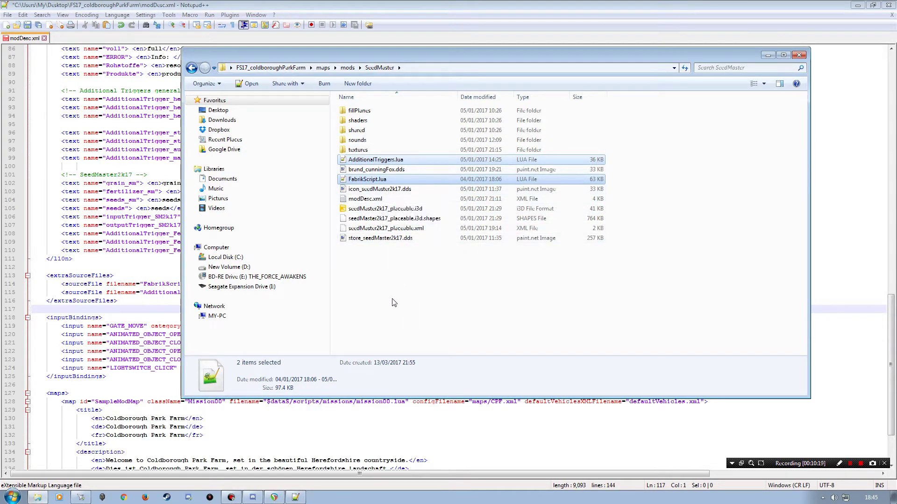
pyautogui.press('BackSpace')
pyautogui.press('BackSpace')
pyautogui.press('BackSpace')
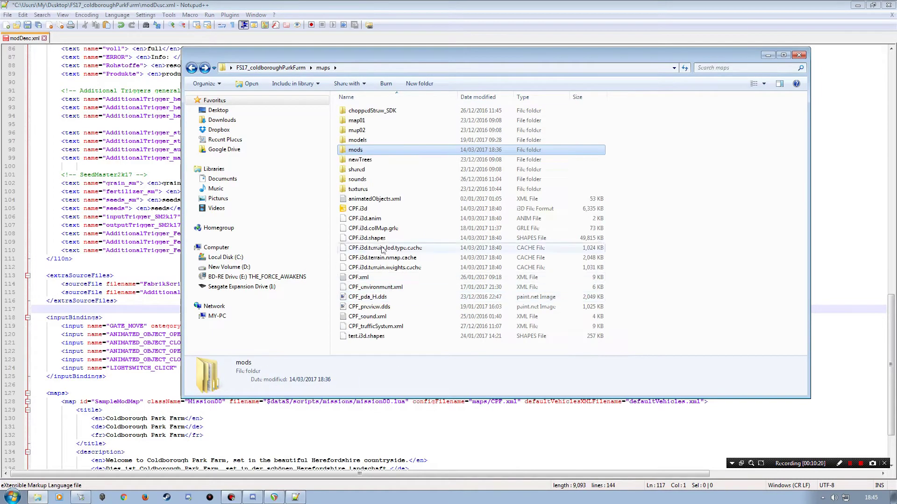
pyautogui.doubleClick(356, 150)
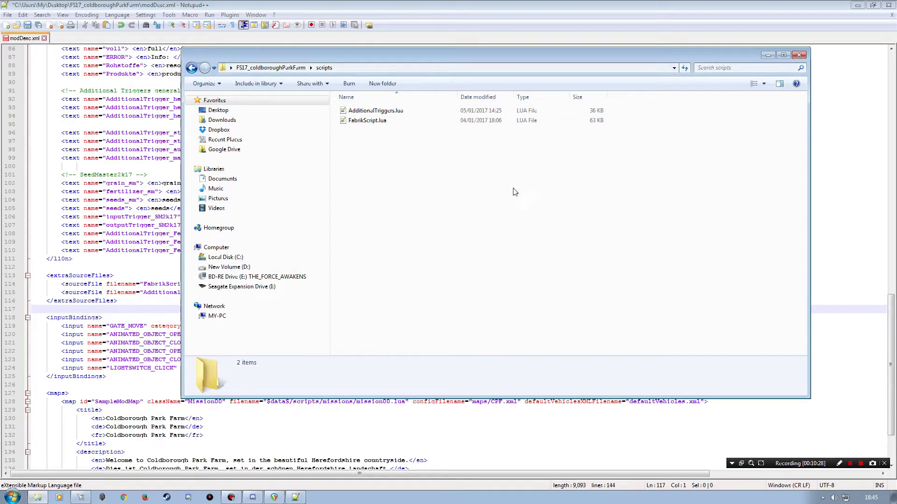
pyautogui.press('BackSpace')
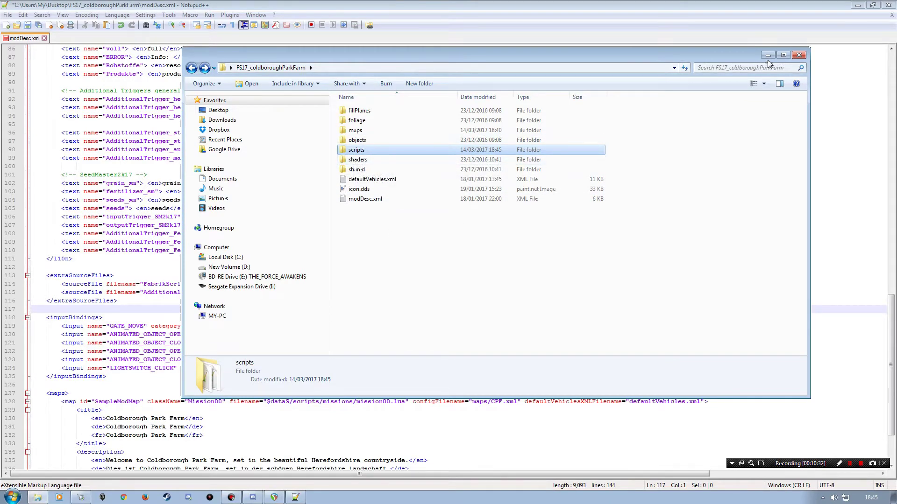
pyautogui.click(800, 55)
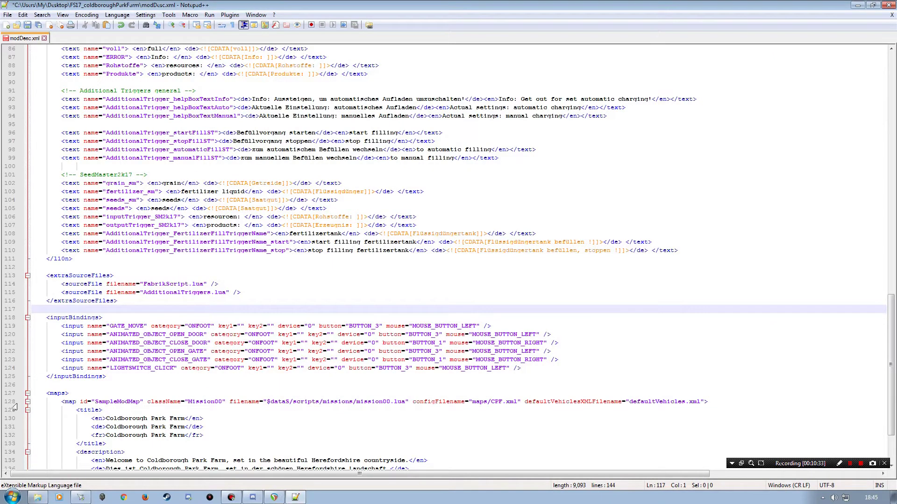
# Step: Prefix the FabrikScript.lua source file path in the extraSourceFiles section with scripts/
pyautogui.click(144, 284)
pyautogui.write('scr')
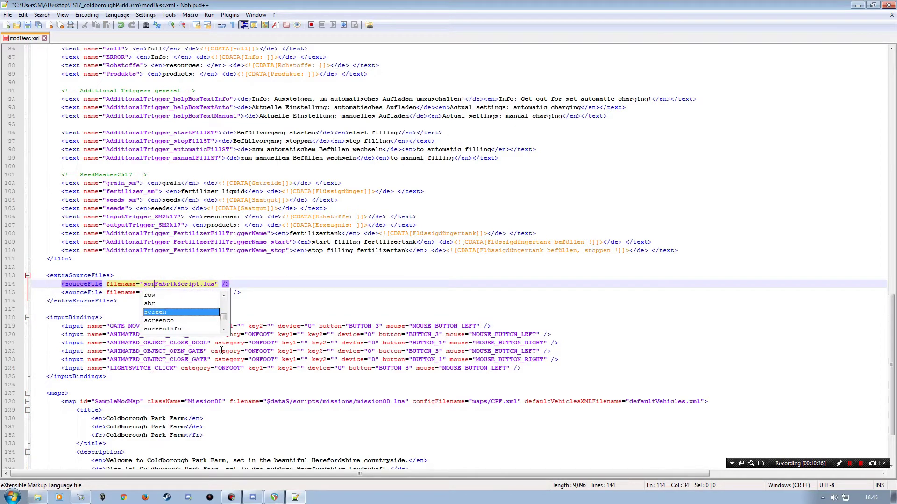
pyautogui.write('ipts')
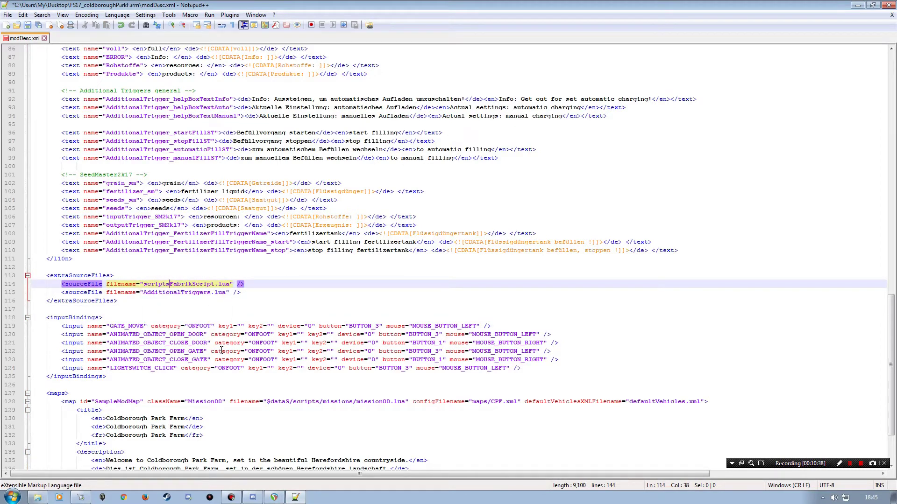
pyautogui.write('/')
# Step: Copy the scripts/ prefix to the AdditionalTriggers.lua source file path, and save modDesc.xml
pyautogui.moveTo(173, 283); pyautogui.dragTo(144, 287)
pyautogui.hotkey('ctrl', 'c')
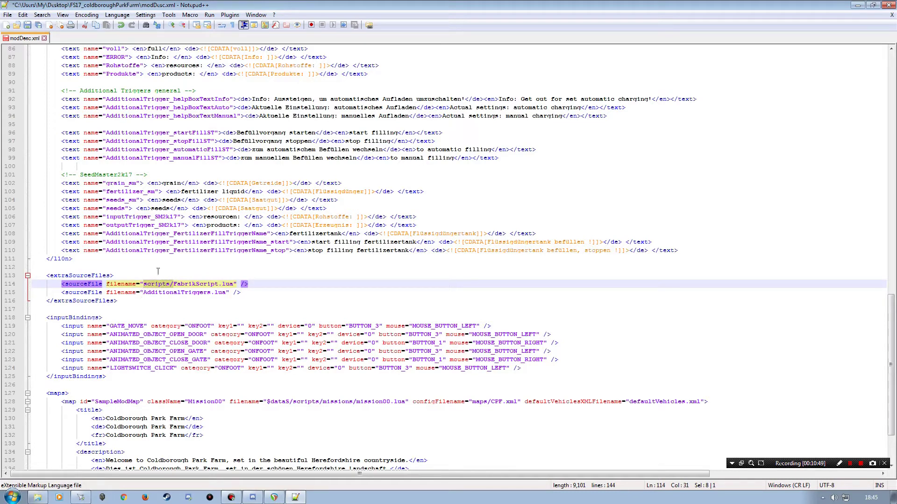
pyautogui.click(144, 292)
pyautogui.hotkey('ctrl', 'v')
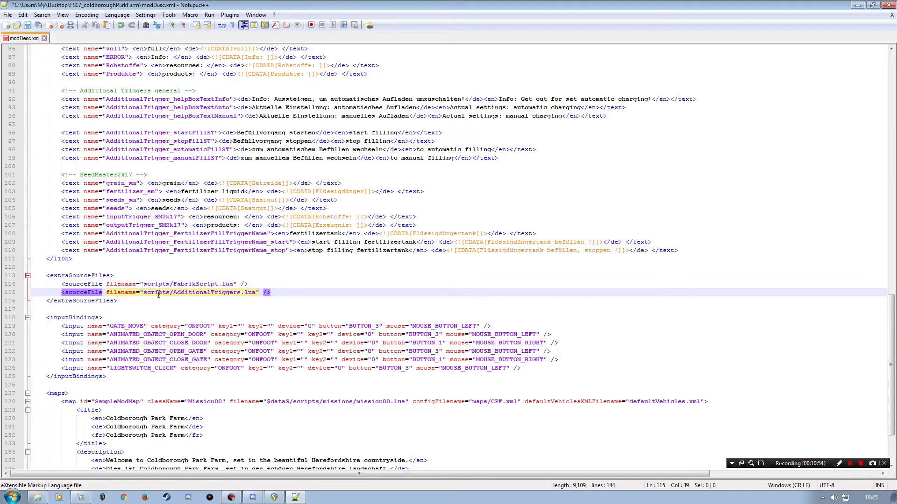
pyautogui.click(274, 292)
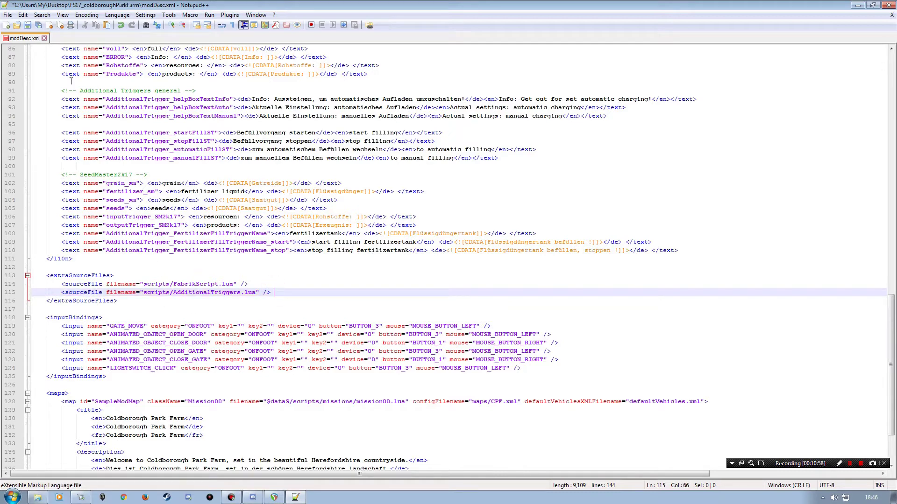
pyautogui.click(27, 25)
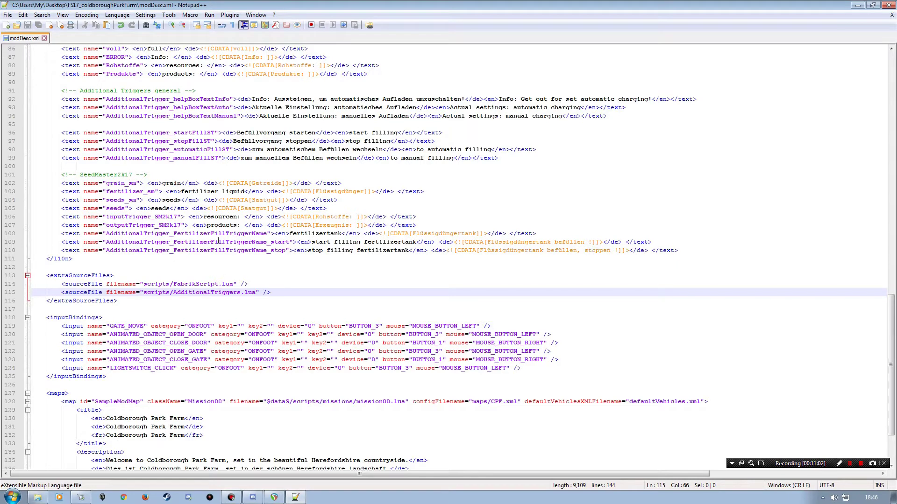
# Step: Review the merged entries in modDesc.xml, close Notepad++ and switch to the FS17_coldboroughParkFarm folder in Windows Explorer
pyautogui.scroll(3, 135, 258)
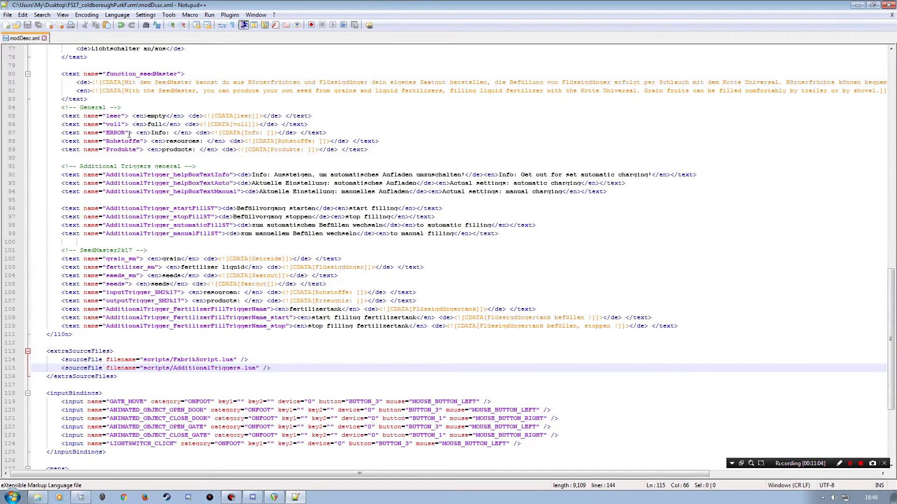
pyautogui.scroll(3, 106, 104)
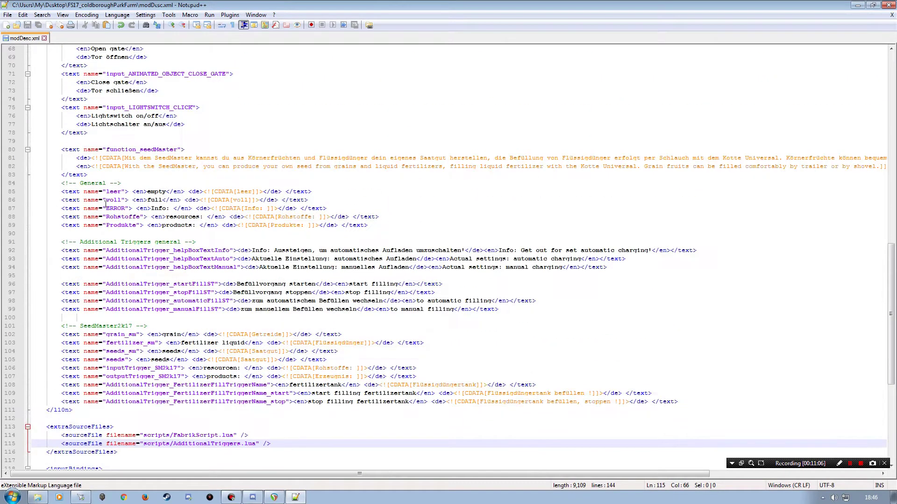
pyautogui.scroll(7, 145, 229)
pyautogui.scroll(-13, 127, 197)
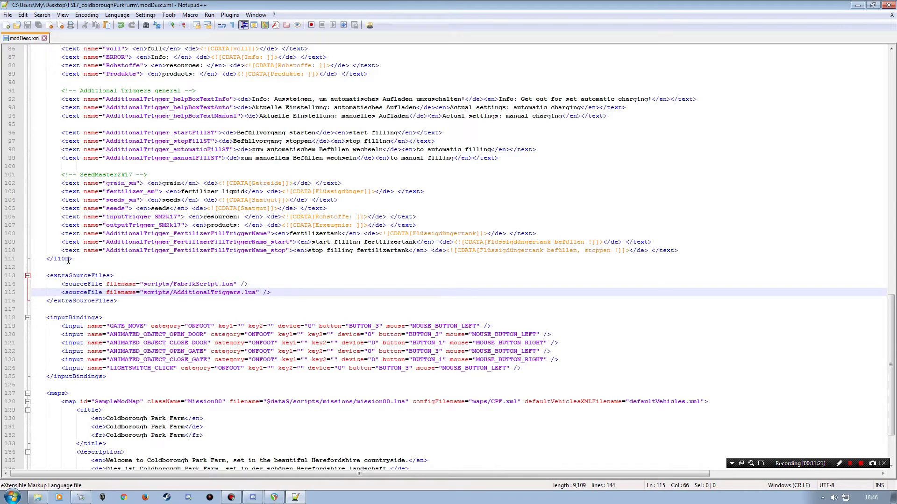
pyautogui.scroll(17, 160, 278)
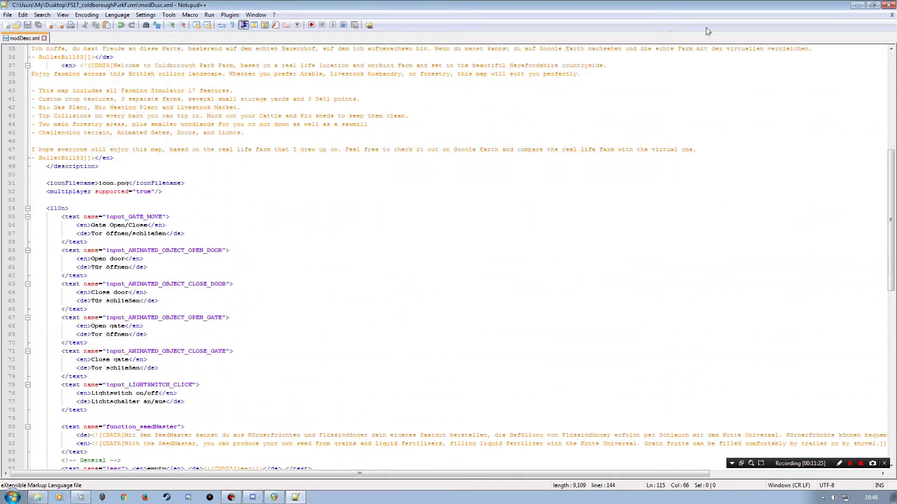
pyautogui.click(888, 5)
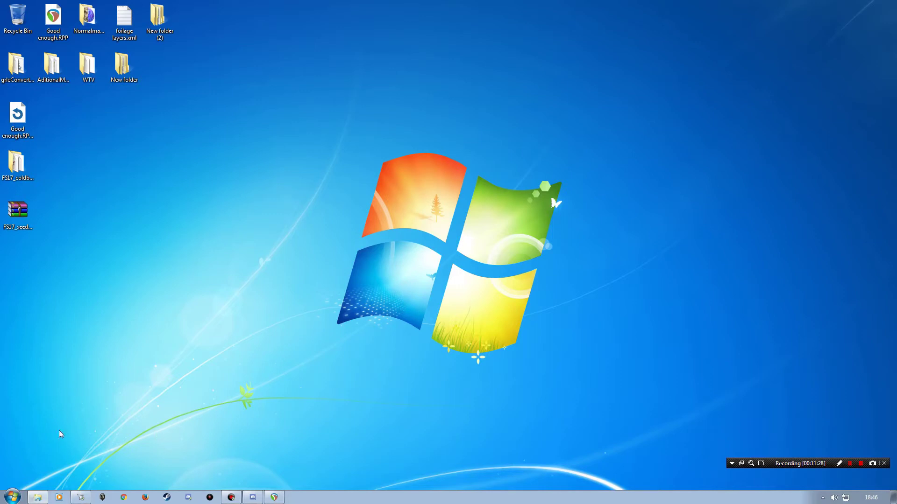
pyautogui.click(38, 498)
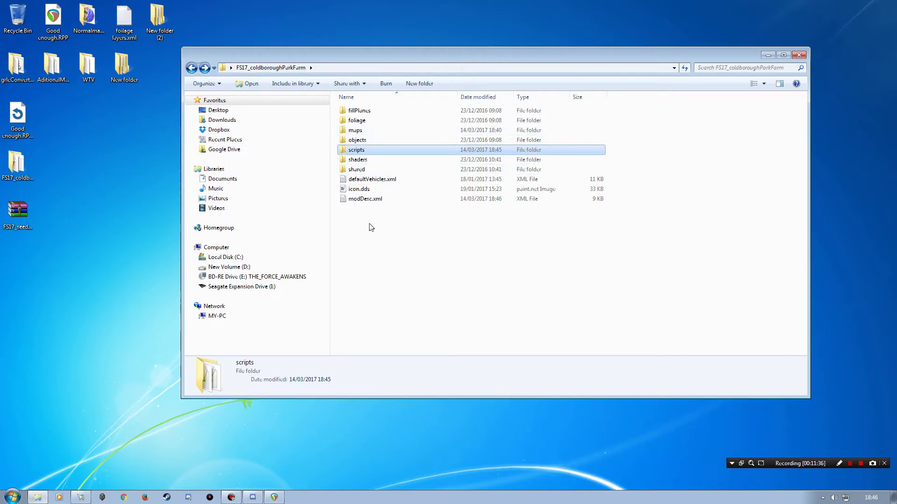
pyautogui.moveTo(397, 57); pyautogui.dragTo(334, 58)
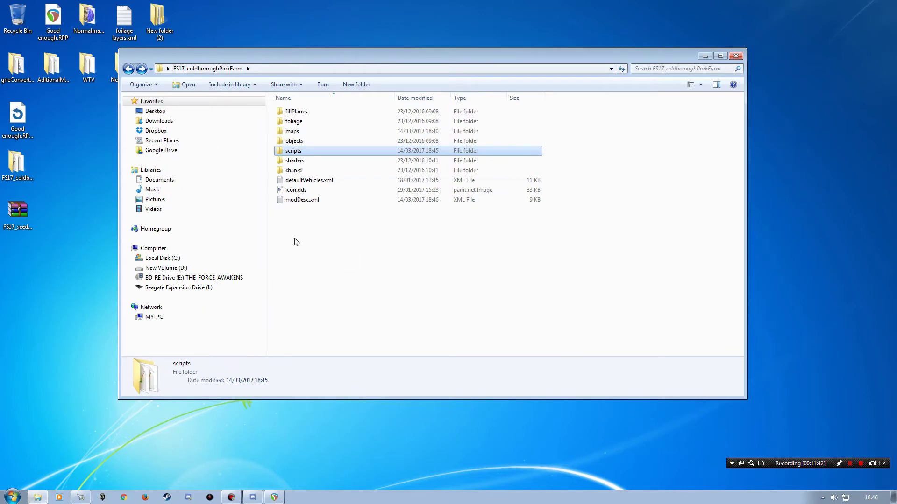
pyautogui.click(319, 240)
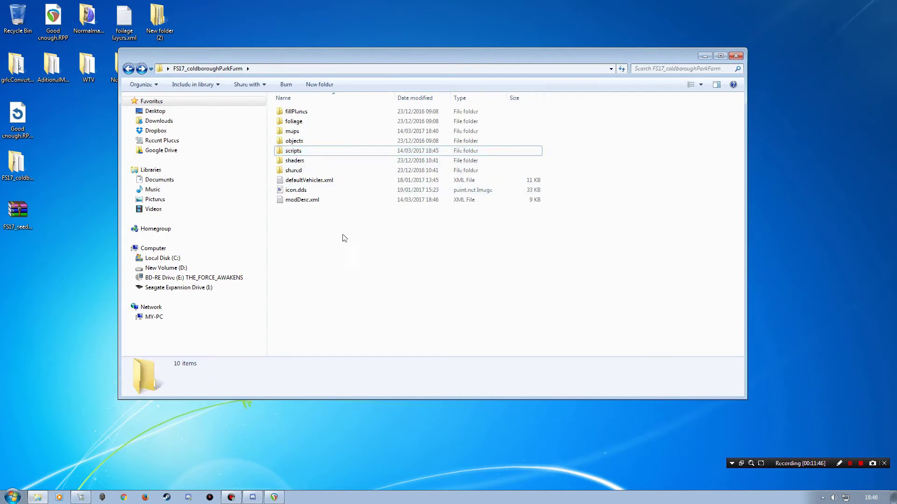
pyautogui.click(329, 254)
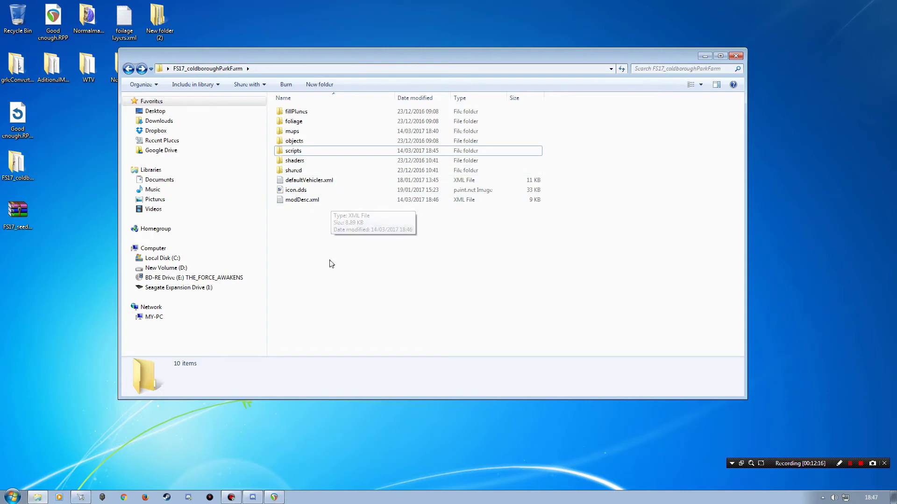
pyautogui.moveTo(361, 57); pyautogui.dragTo(361, 37)
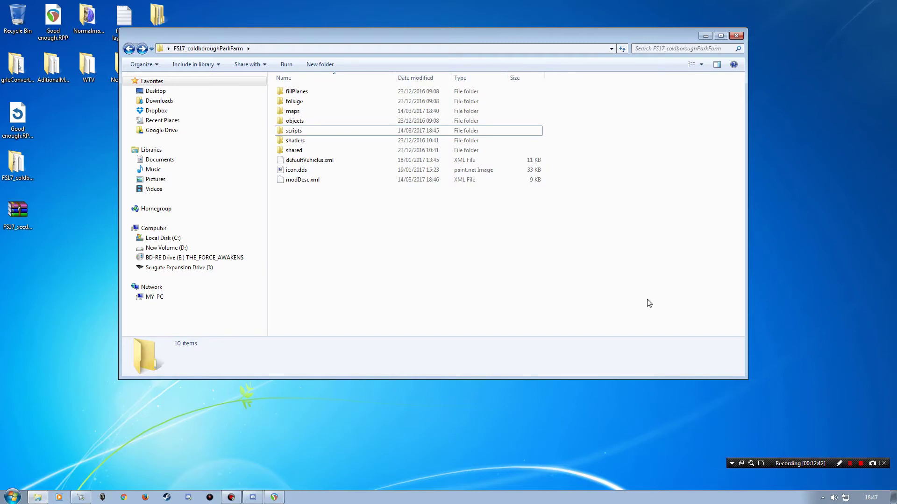
pyautogui.click(861, 464)
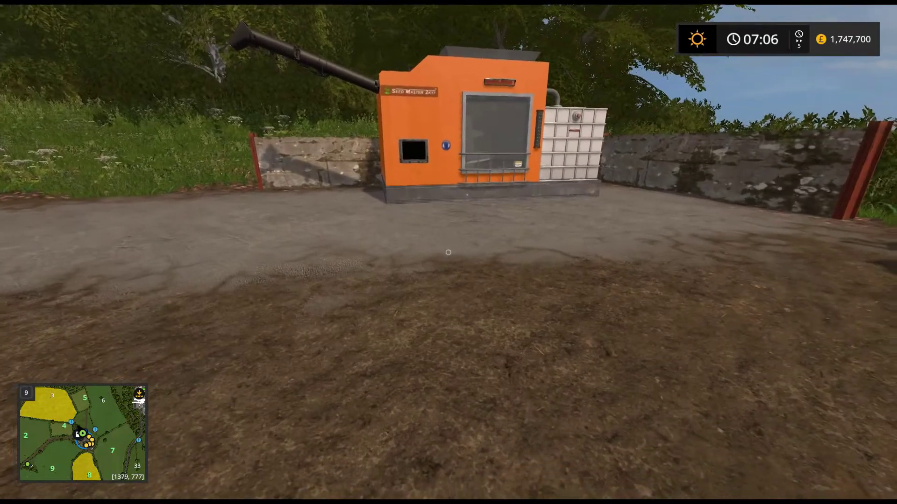
# Step: In Farming Simulator 17, walk around the placed Seed Master 2k17 and examine its front, display and outlet pipe
pyautogui.press('w')
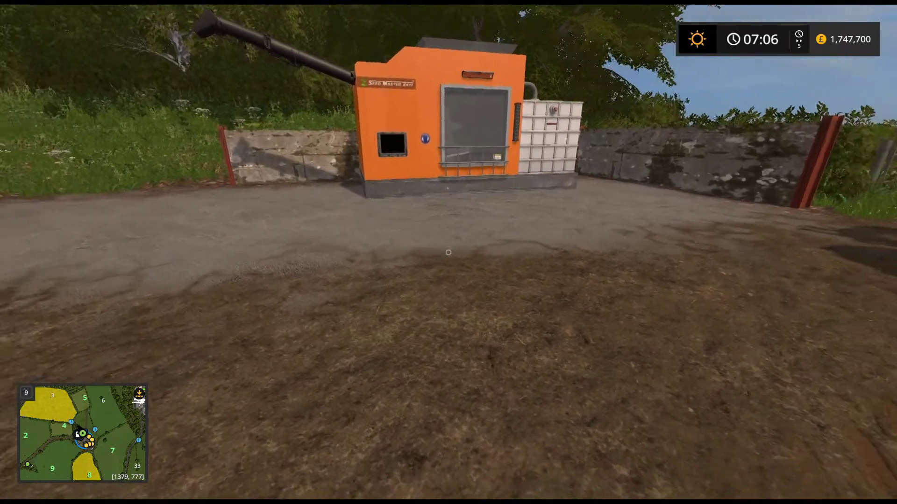
pyautogui.press('s')
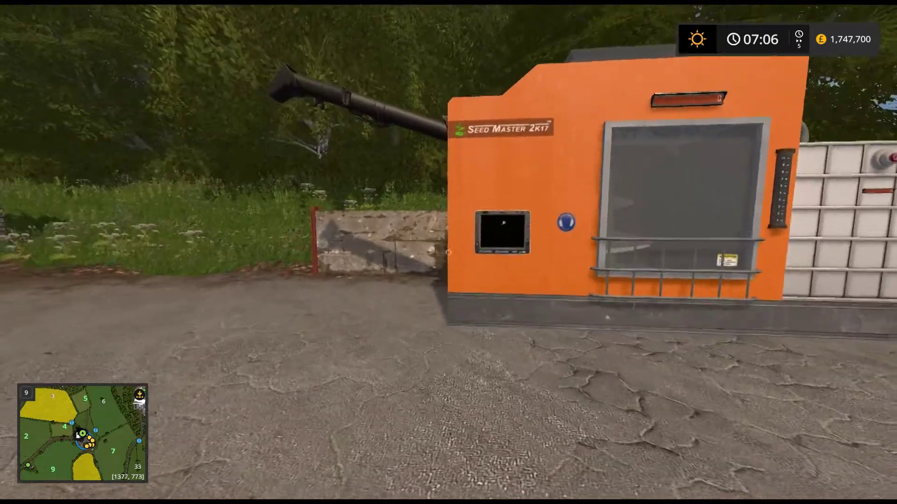
pyautogui.press('w')
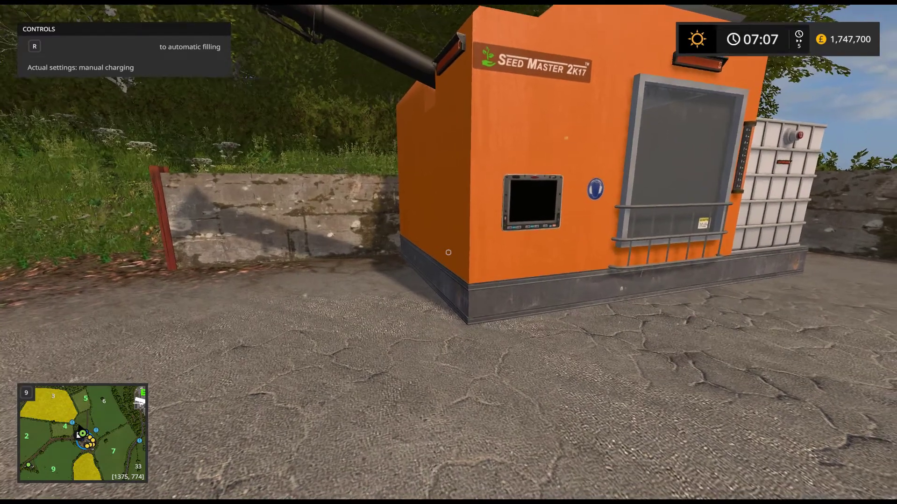
pyautogui.press('a')
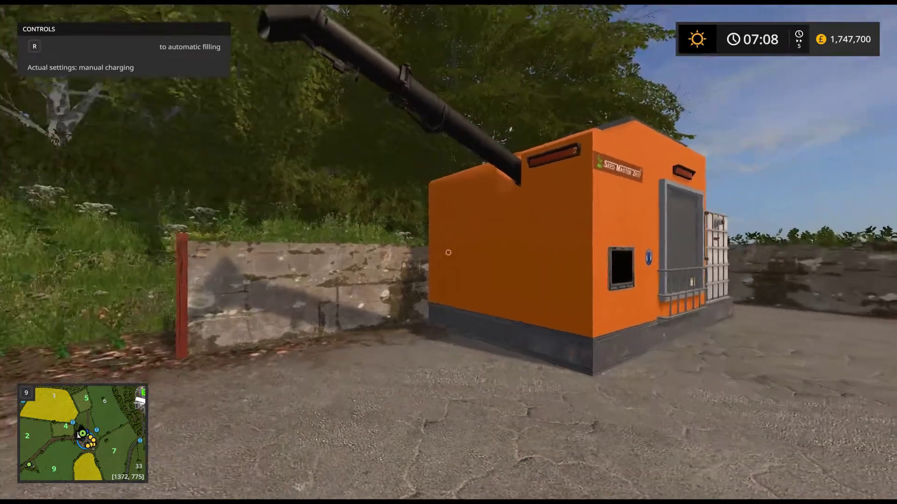
pyautogui.press('d')
pyautogui.press('a')
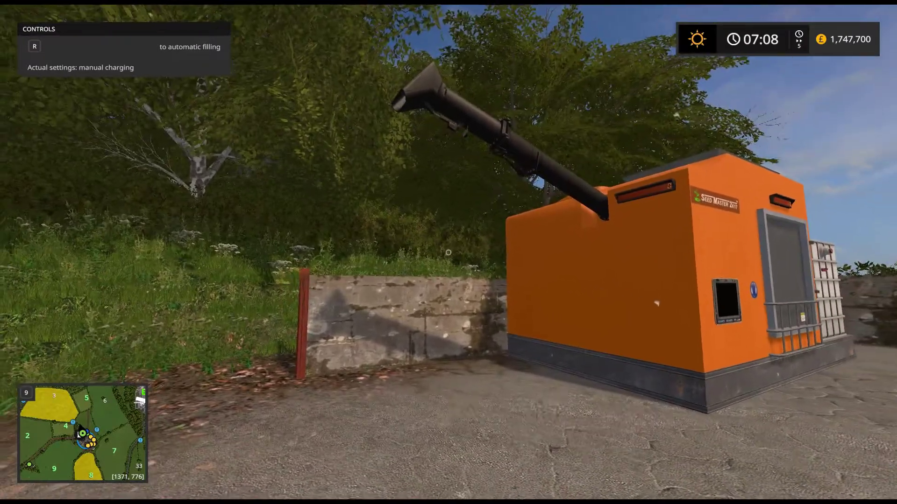
pyautogui.press('a')
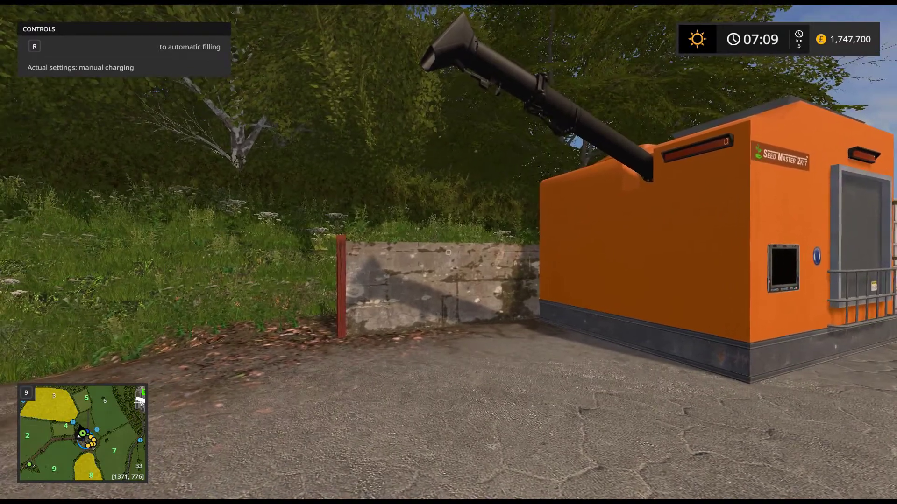
pyautogui.press('d')
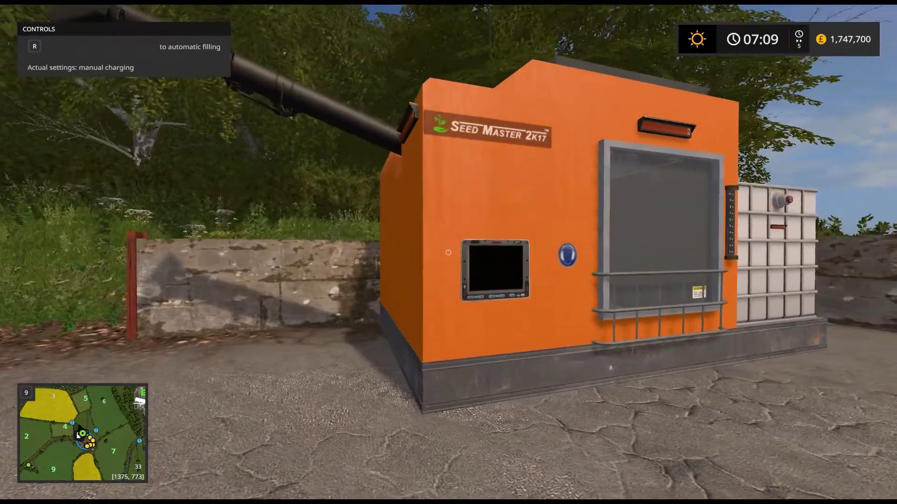
# Step: Try the filling mode at the Seed Master's outlet pipe by switching it to automatic and back to manual
pyautogui.press('a')
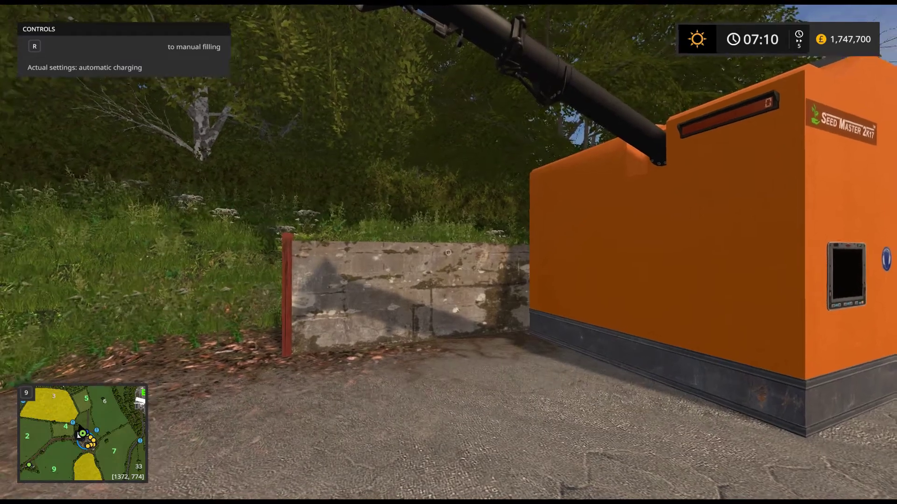
pyautogui.press('s')
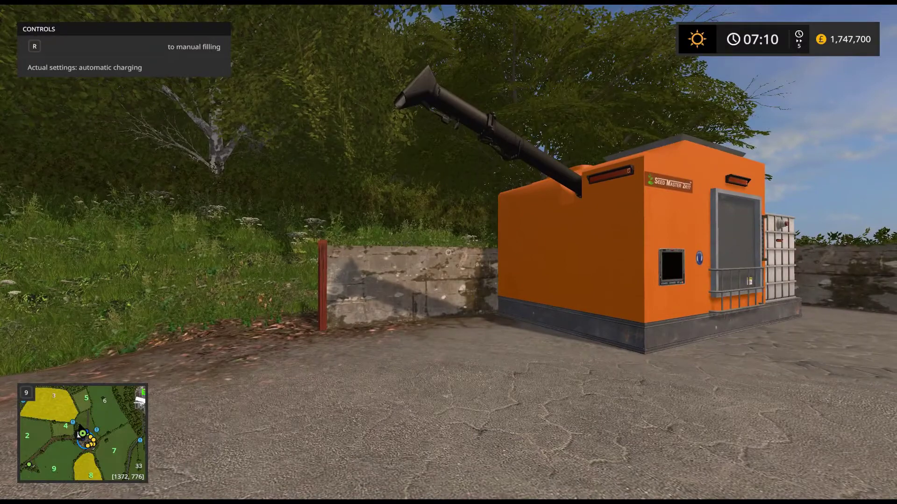
pyautogui.press('w')
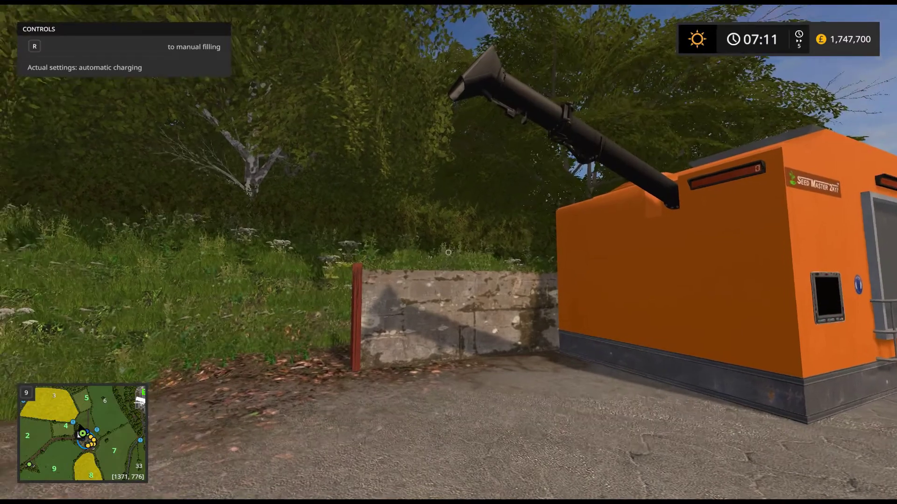
pyautogui.press('s')
pyautogui.press('d')
pyautogui.press('w')
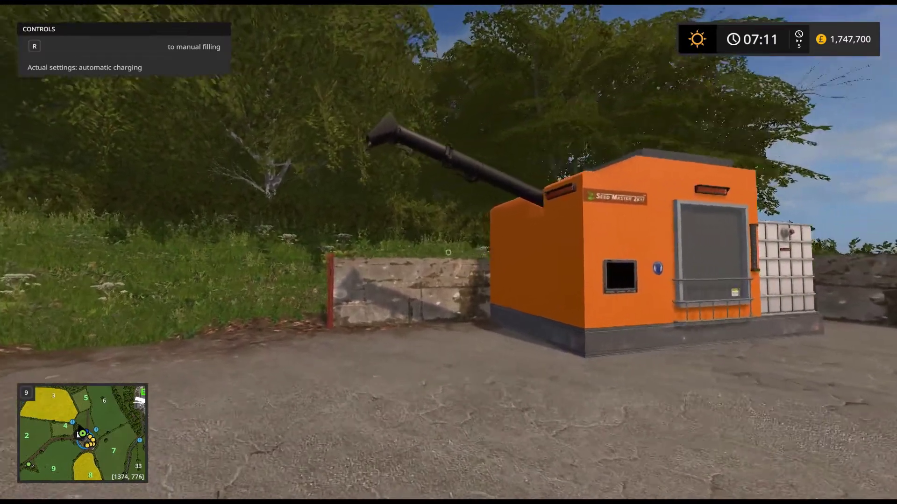
pyautogui.press('r')
pyautogui.press('s')
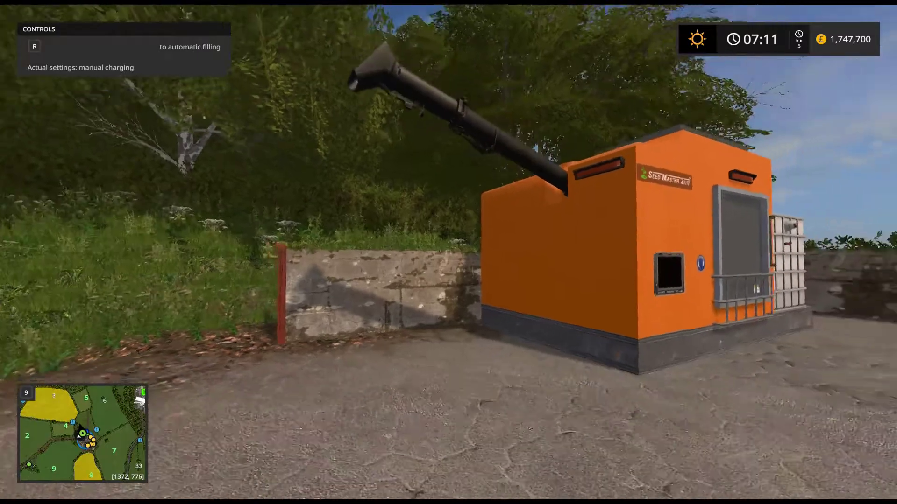
# Step: Walk past the Seed Master to the Deutz-Fahr Series 7 tractor with the liquid fertilizer tanker and enter it
pyautogui.press('d')
pyautogui.press('w')
pyautogui.press('w')
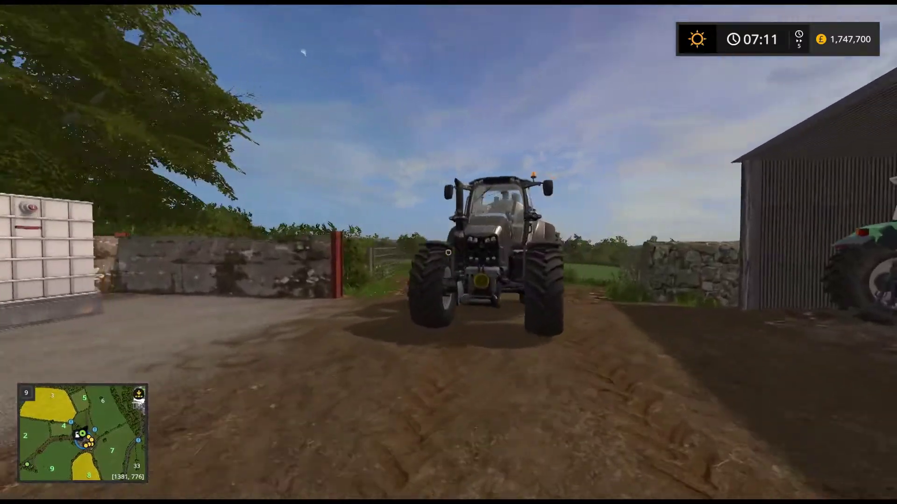
pyautogui.press('e')
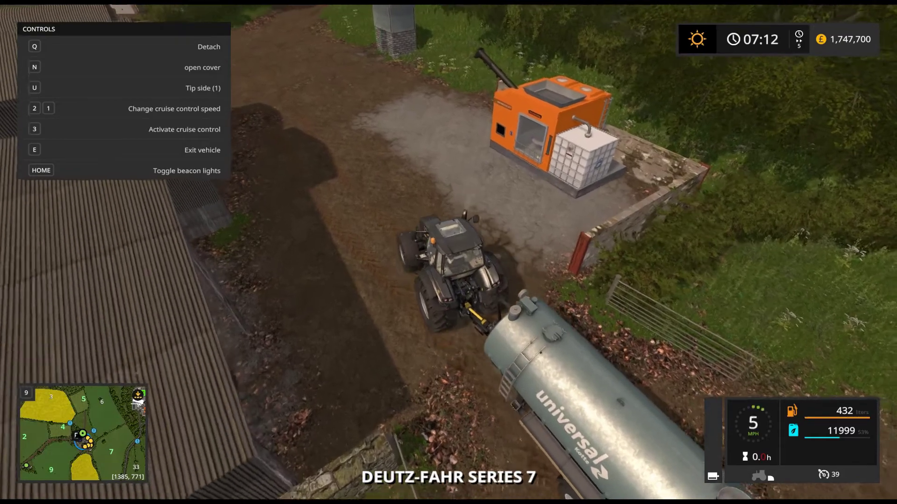
# Step: Drive the tractor forward past the Seed Master and reverse the Kotte Universal tanker beside its white fertilizer tank
pyautogui.press('w')
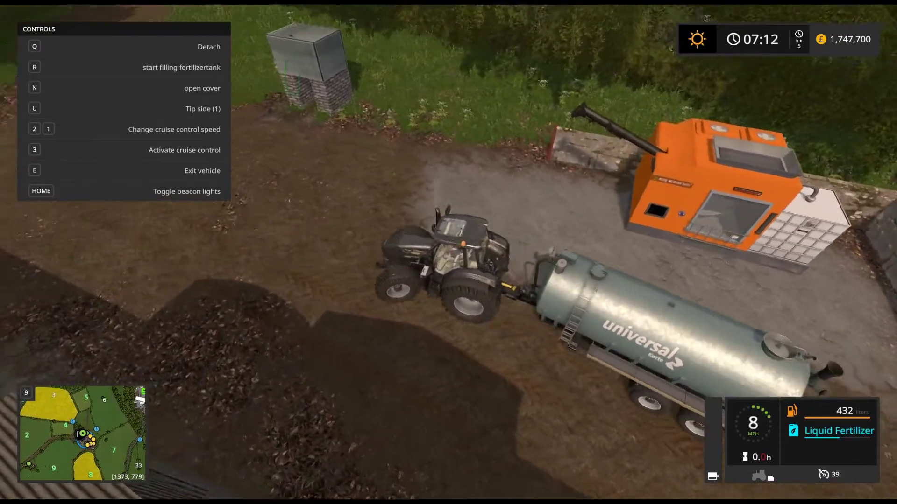
pyautogui.press('a')
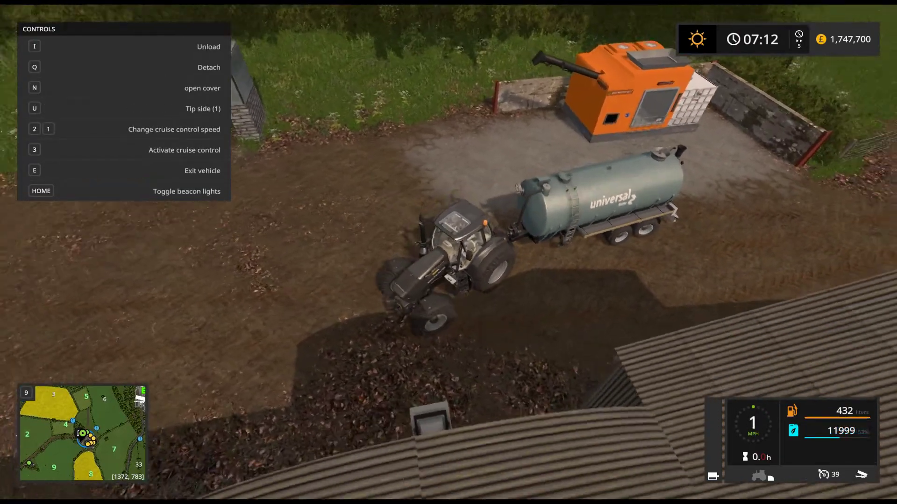
pyautogui.press('w')
pyautogui.press('s')
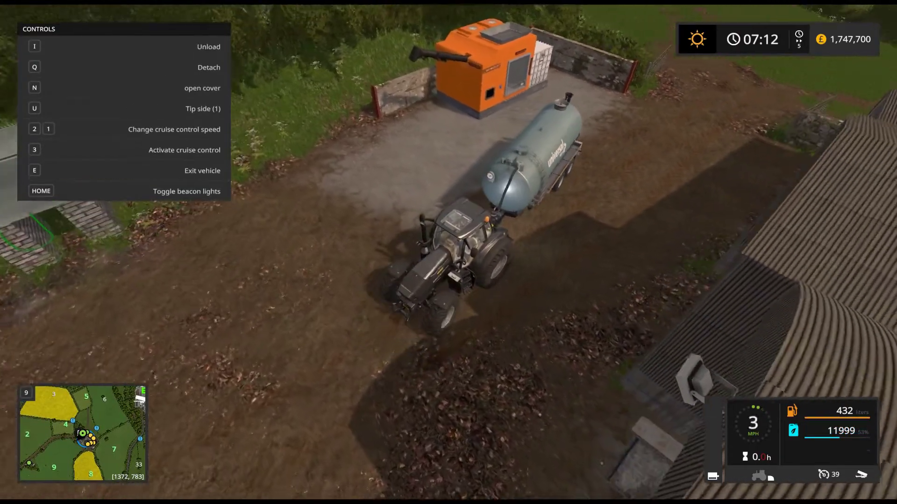
pyautogui.press('s')
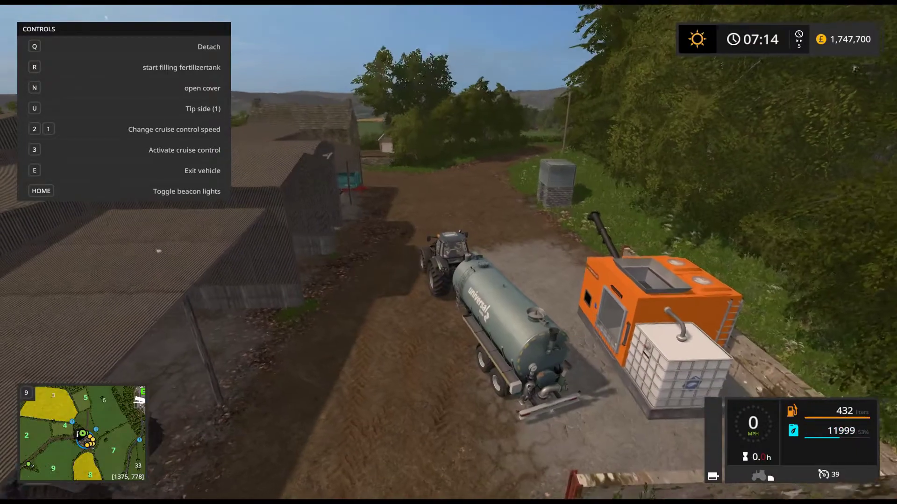
# Step: Position the tanker beside the Seed Master's white tank, fill the tank with liquid fertilizer and leave the tractor
pyautogui.press('s')
pyautogui.press('w')
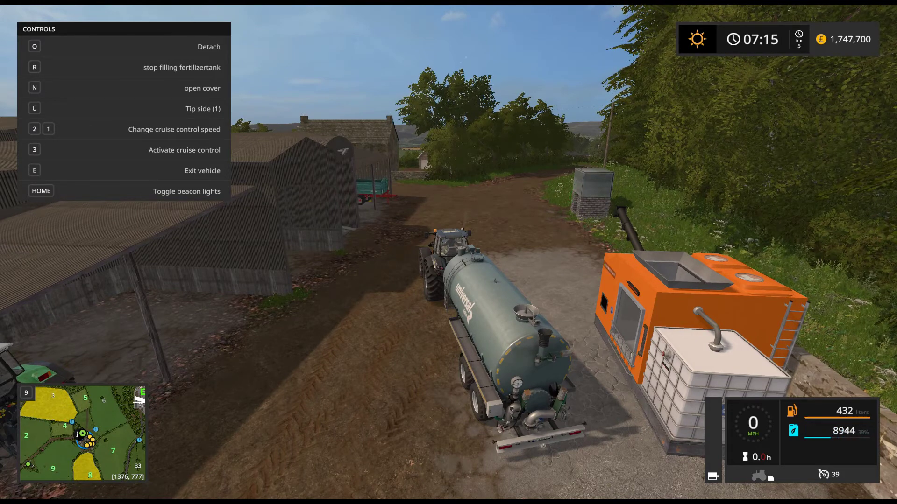
pyautogui.press('e')
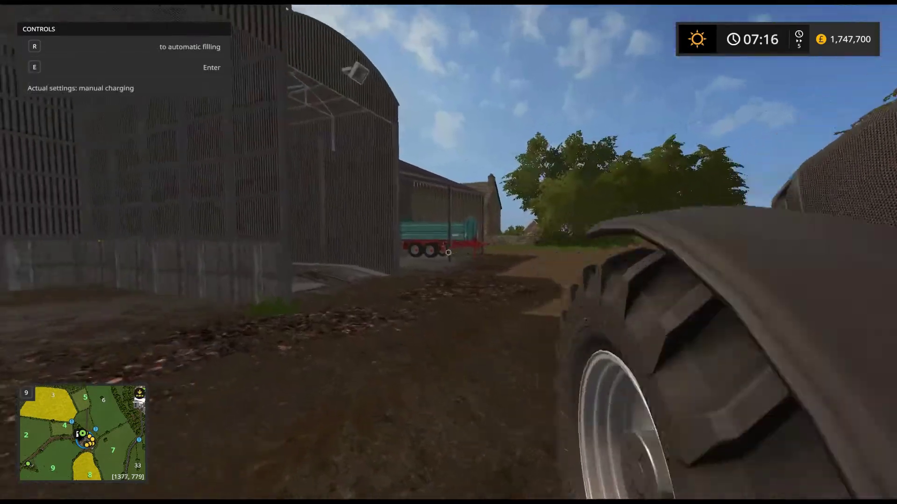
# Step: Walk to the Seed Master's display and check its liquid fertilizer, grain and seed levels
pyautogui.press('w')
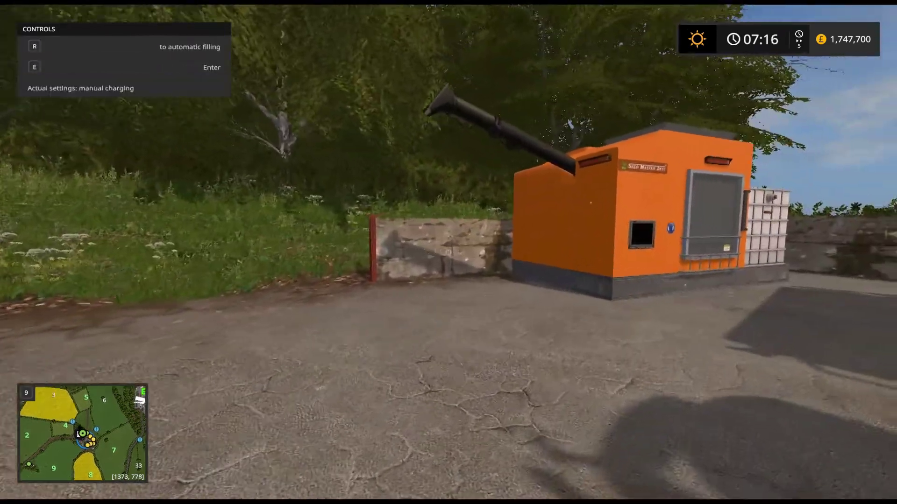
pyautogui.press('w')
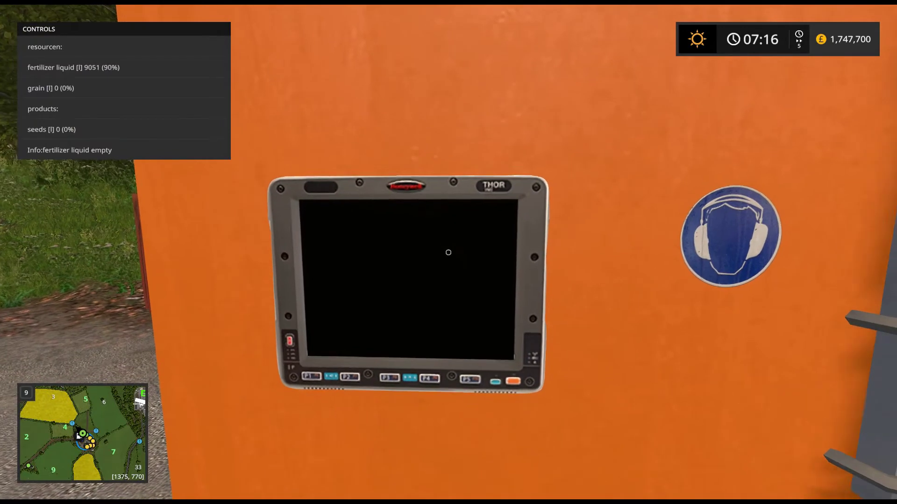
pyautogui.press('s')
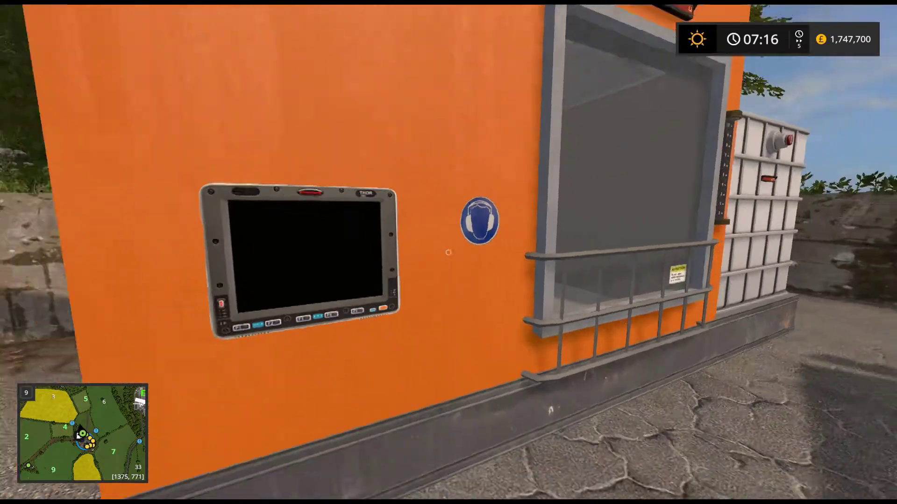
# Step: Re-enter the Deutz-Fahr Series 7, drive the tanker to the small stone-based fuel station and detach it there
pyautogui.press('e')
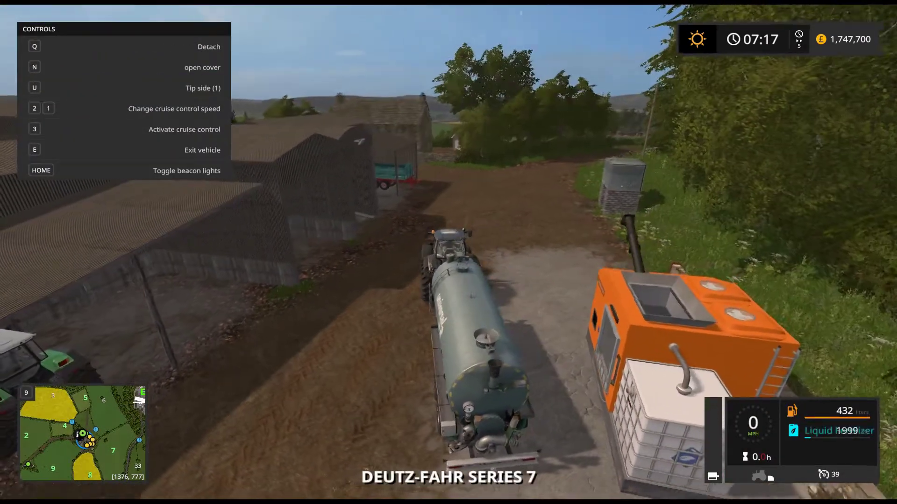
pyautogui.press('w')
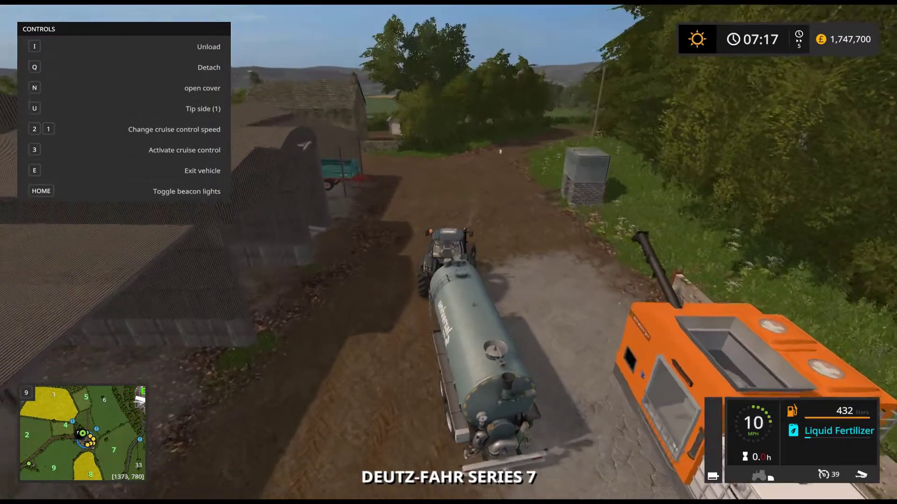
pyautogui.press('d')
pyautogui.press('w')
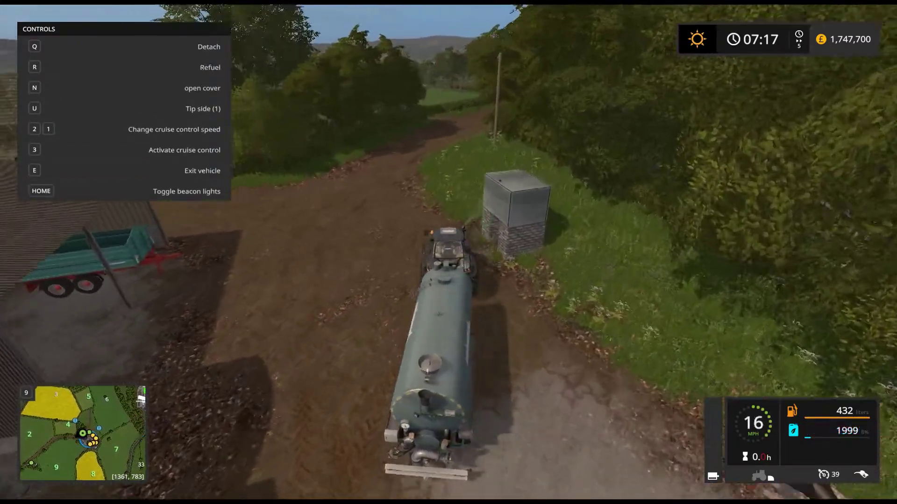
pyautogui.press('q')
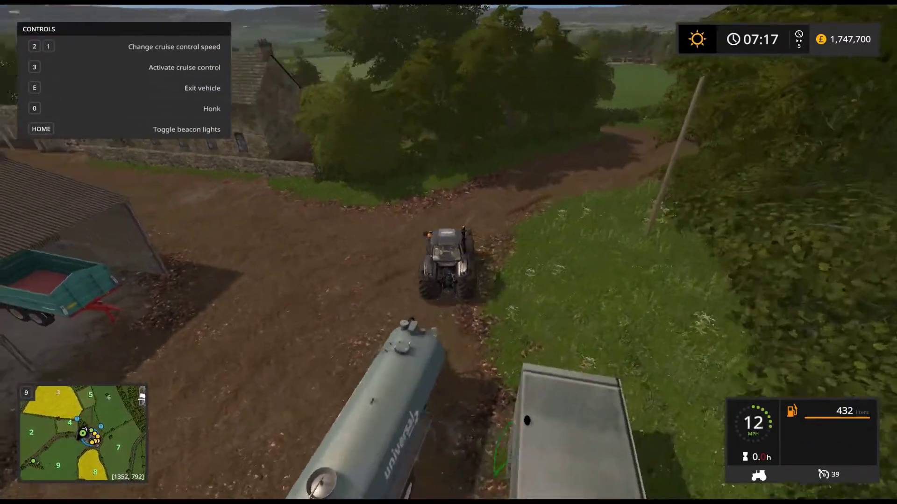
# Step: Turn the tractor around and reverse it to the teal Farmtech trailer under the shelter, attaching the trailer
pyautogui.press('s')
pyautogui.press('s')
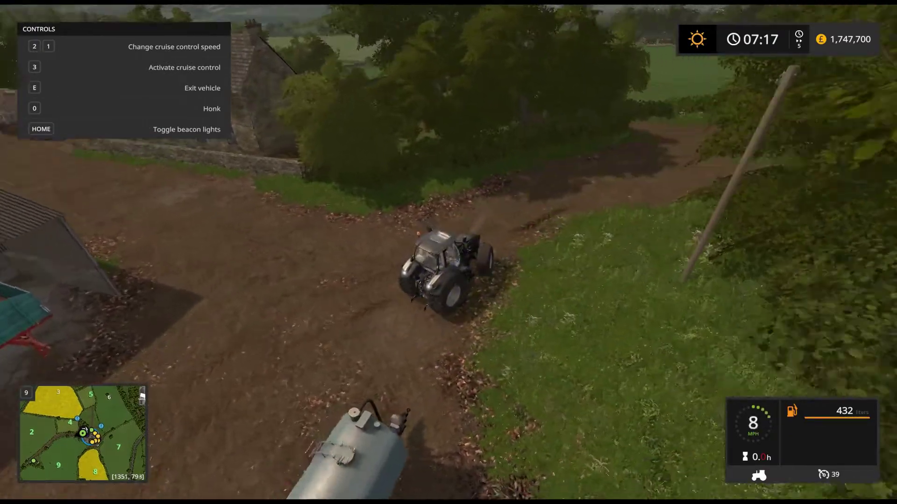
pyautogui.press('s')
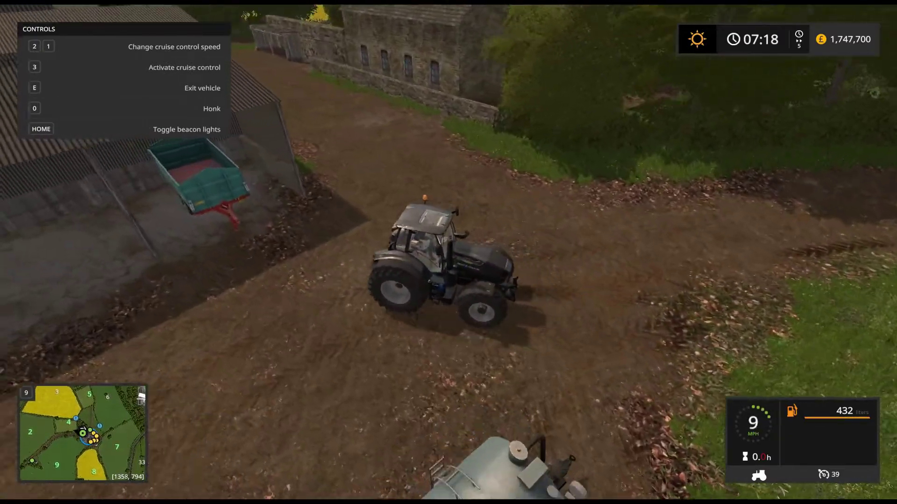
pyautogui.press('s')
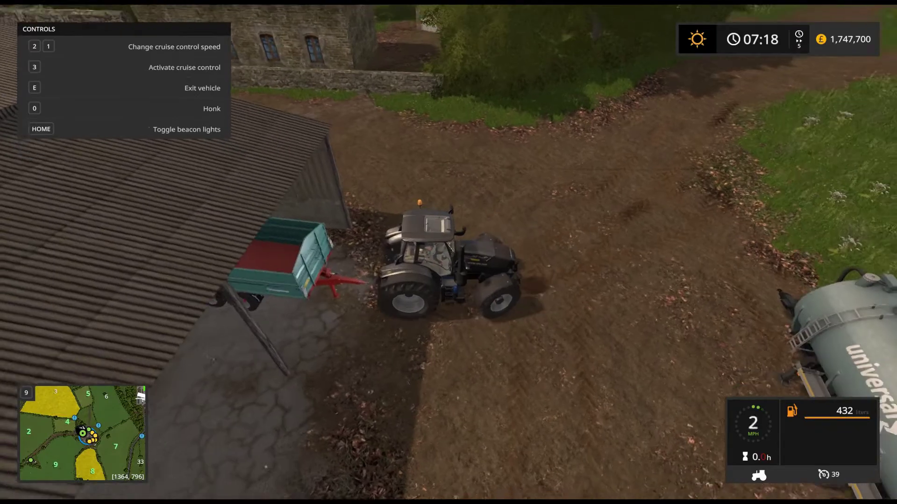
pyautogui.press('q')
# Step: Drive the empty trailer around the farm buildings and into the shed with the farm silo's loading pipe
pyautogui.press('w')
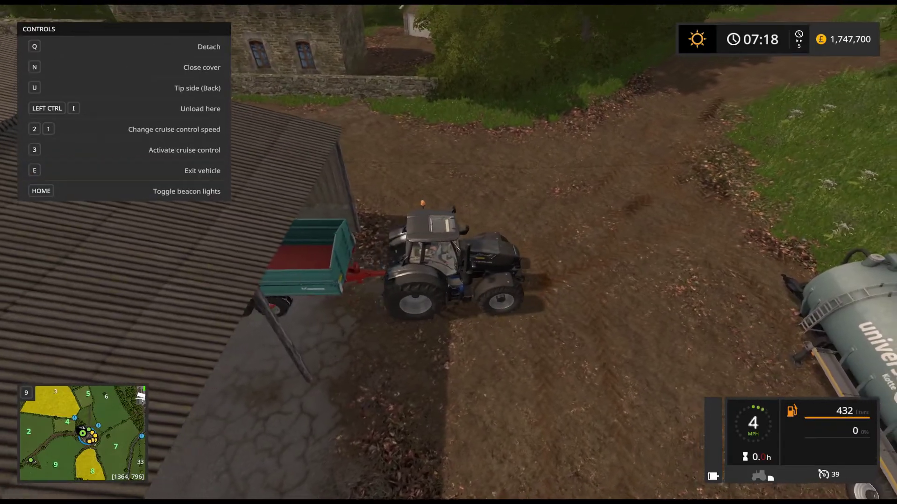
pyautogui.press('w')
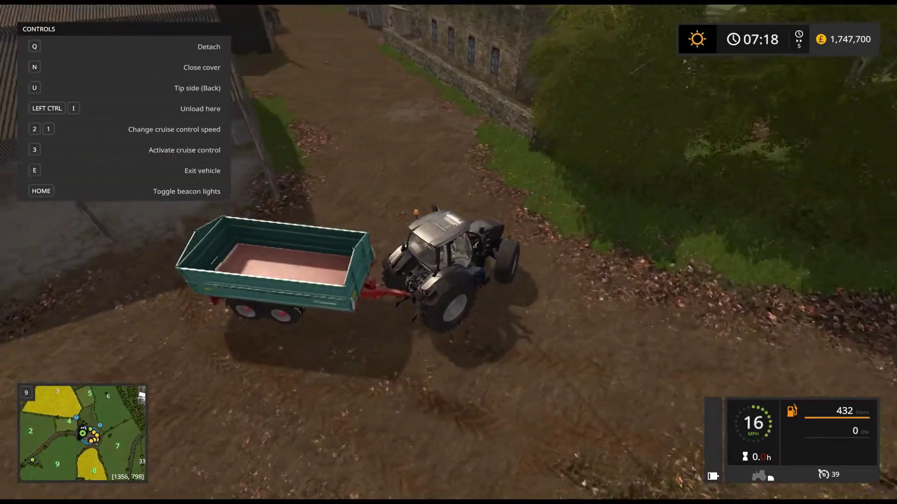
pyautogui.press('w')
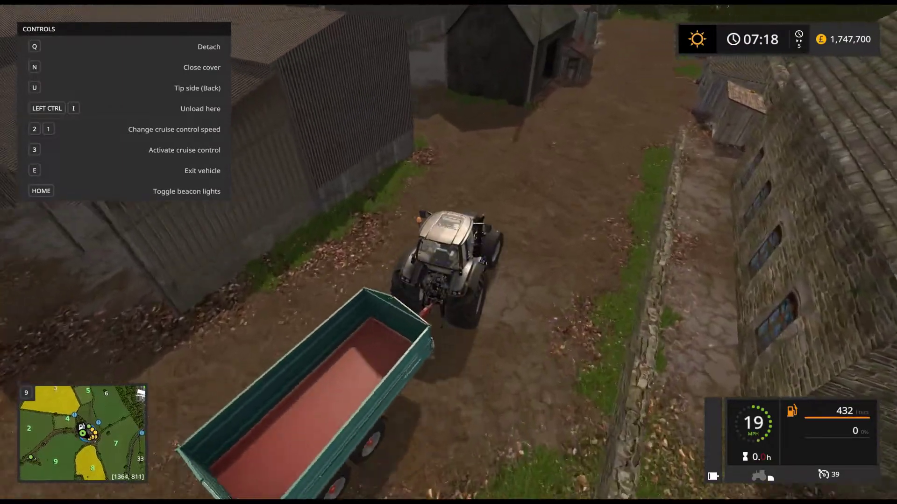
pyautogui.press('d')
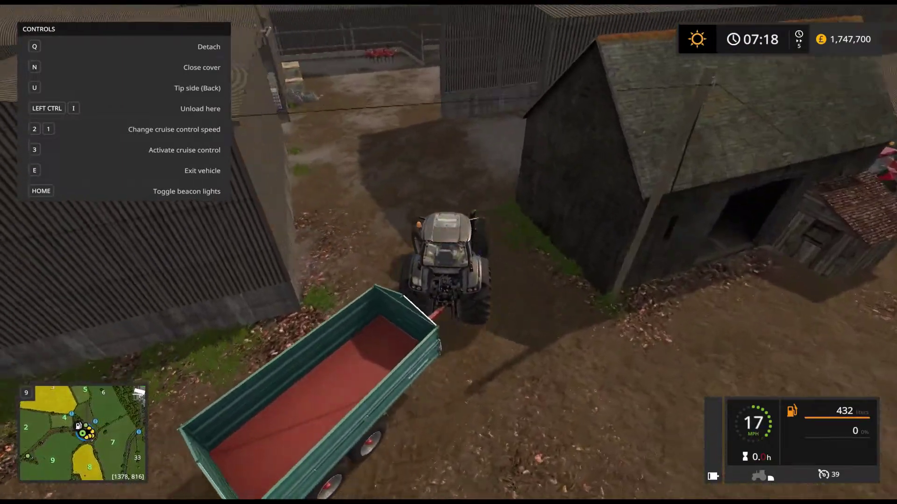
pyautogui.press('a')
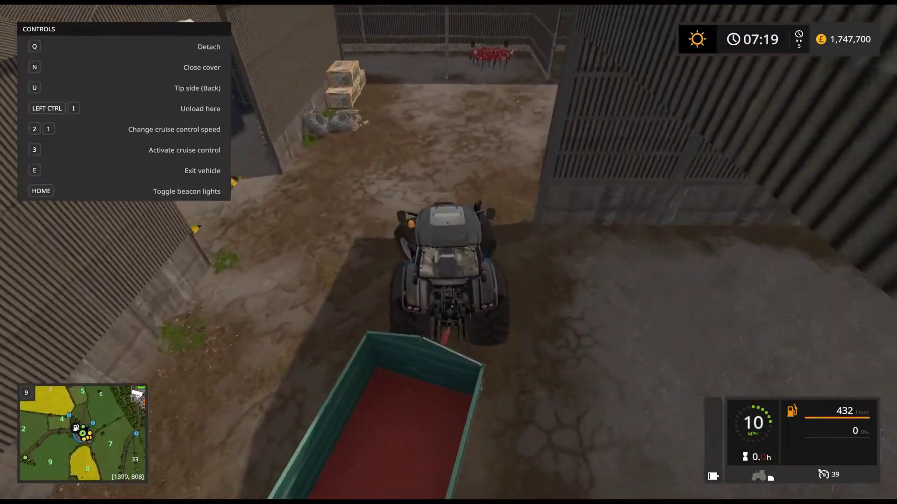
pyautogui.press('a')
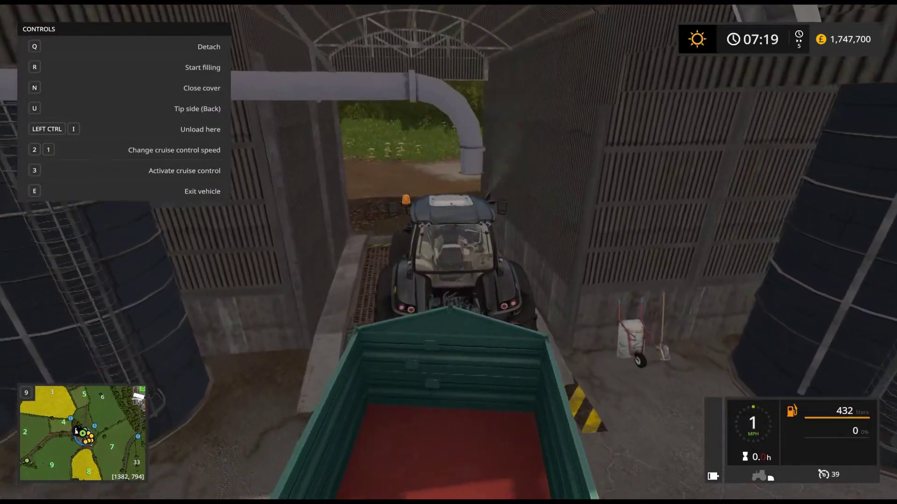
# Step: Line the trailer up under the silo pipe and load it with 9982 l of wheat
pyautogui.press('w')
pyautogui.press('r')
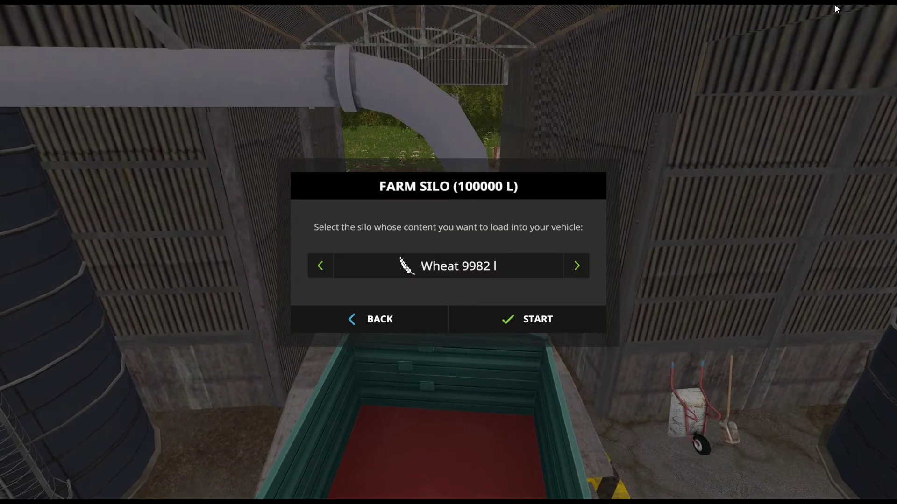
pyautogui.click(533, 317)
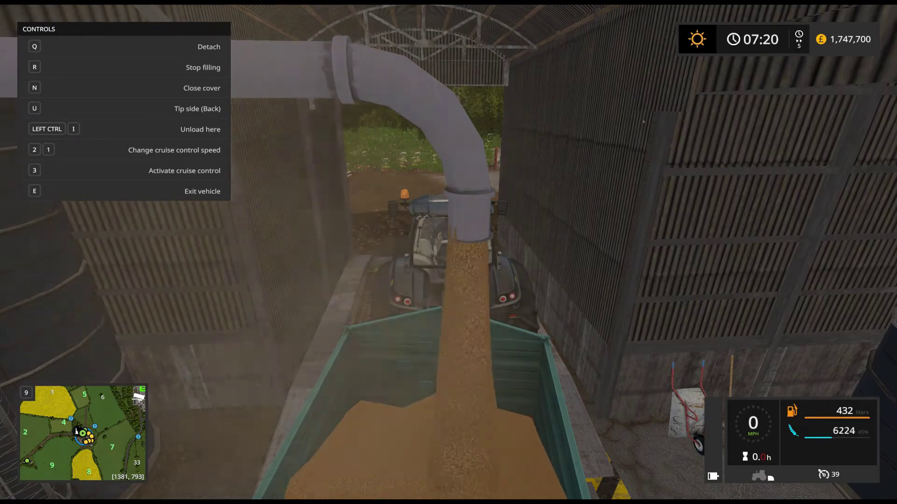
pyautogui.scroll(5, 449, 252)
pyautogui.scroll(-3, 448, 252)
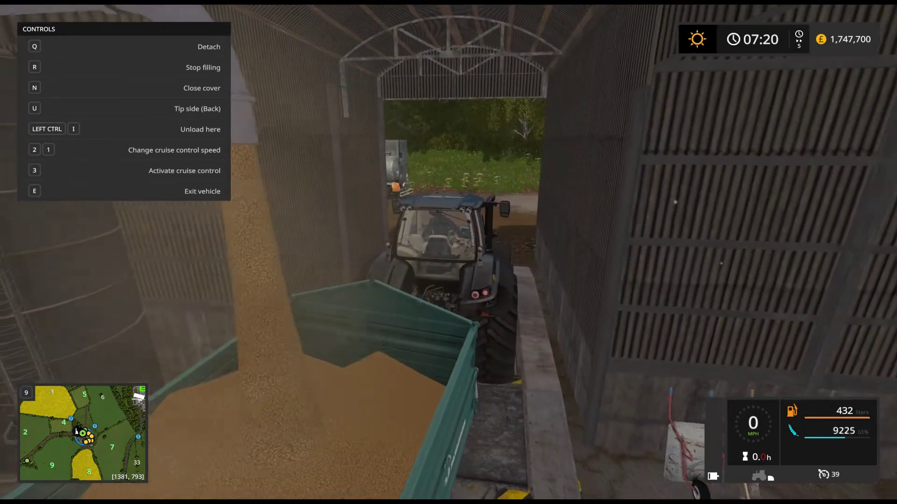
pyautogui.press('r')
# Step: Drive the wheat trailer out of the silo shed and past the Seed Master toward the green tractor's shelter
pyautogui.press('w')
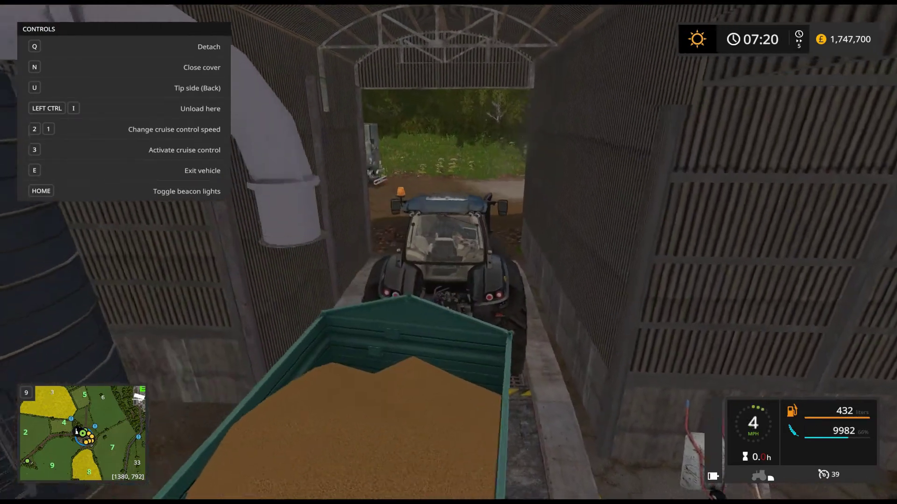
pyautogui.press('w')
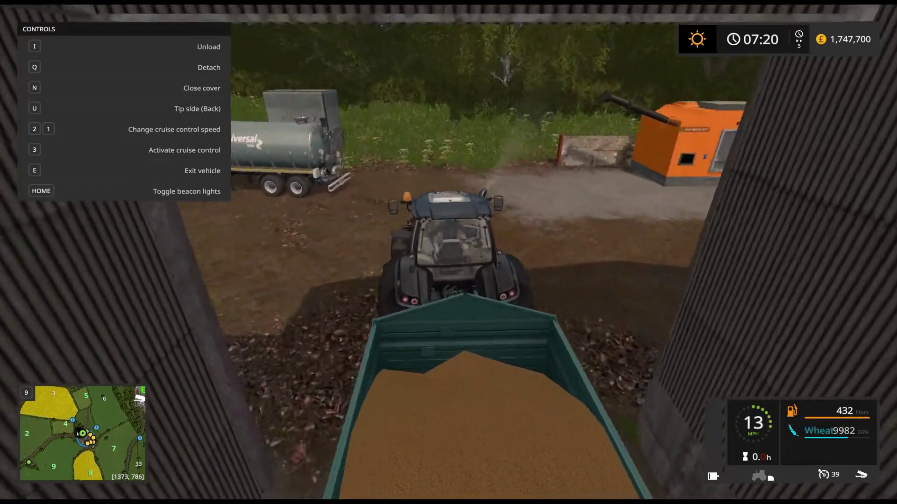
pyautogui.press('a')
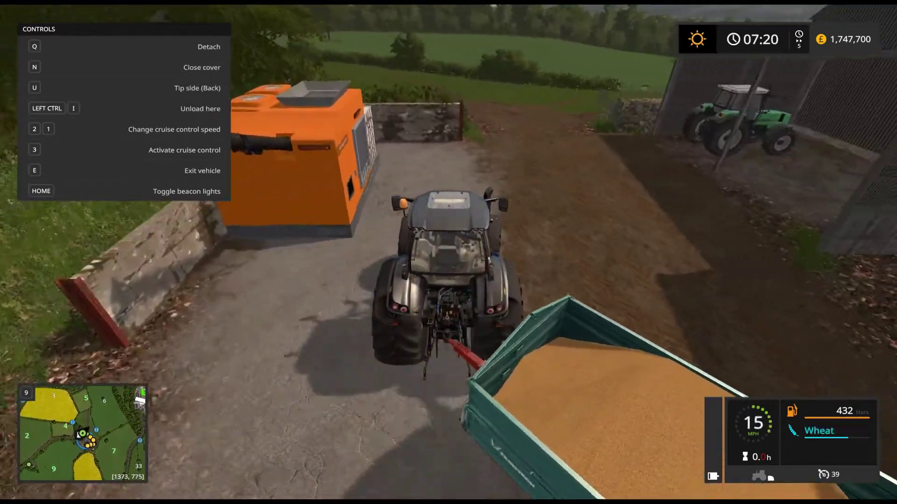
pyautogui.press('d')
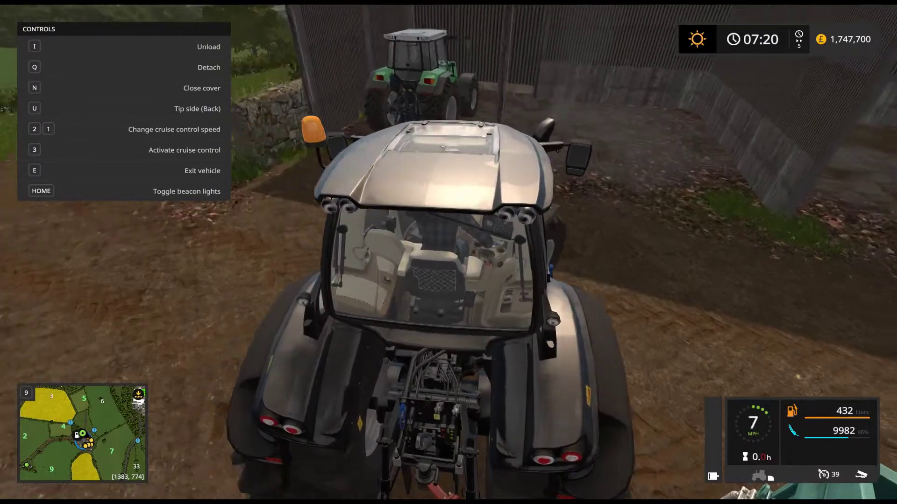
pyautogui.press('w')
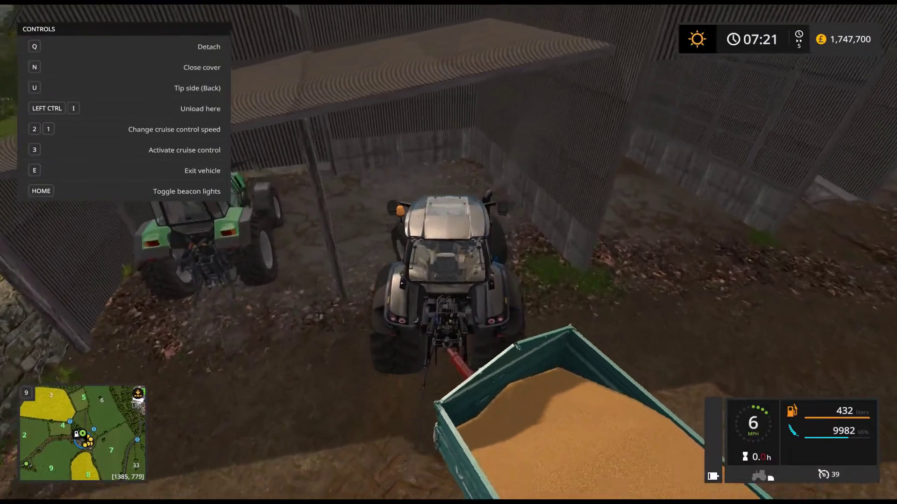
# Step: Reverse the wheat trailer up to the Seed Master and unload the wheat into the machine
pyautogui.press('s')
pyautogui.press('w')
pyautogui.press('s')
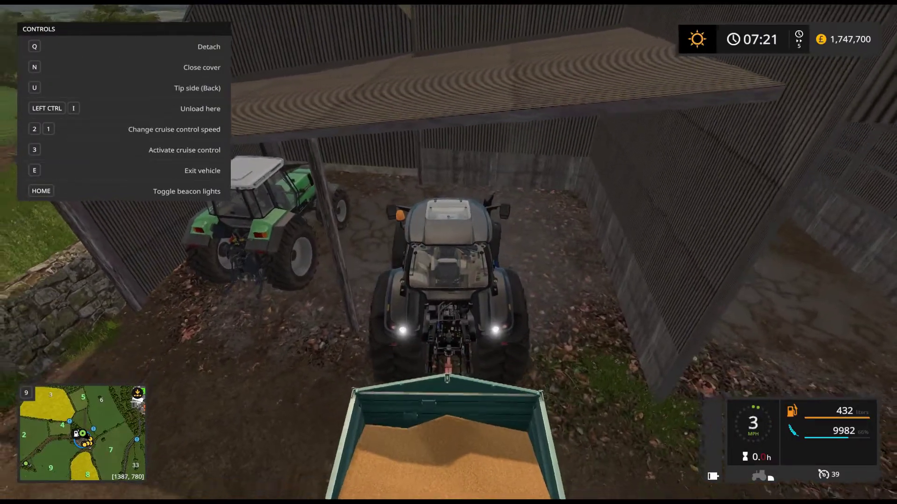
pyautogui.press('s')
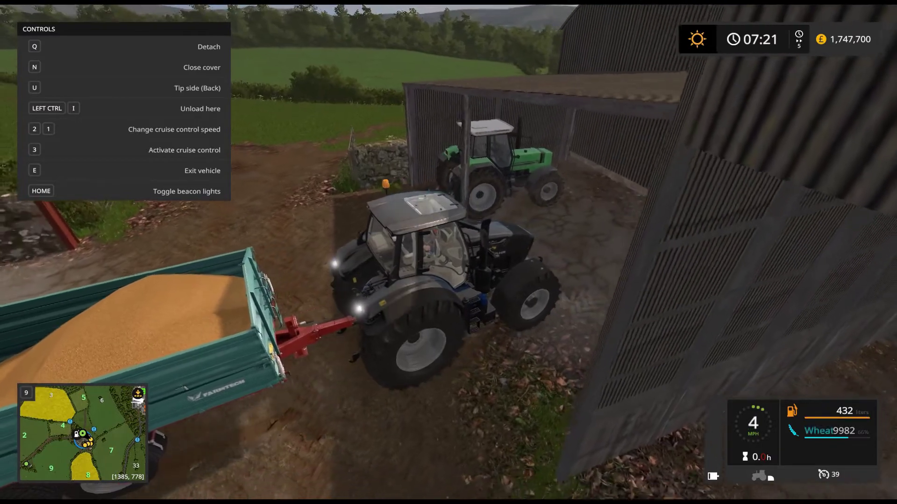
pyautogui.scroll(-4, 448, 253)
pyautogui.press('s')
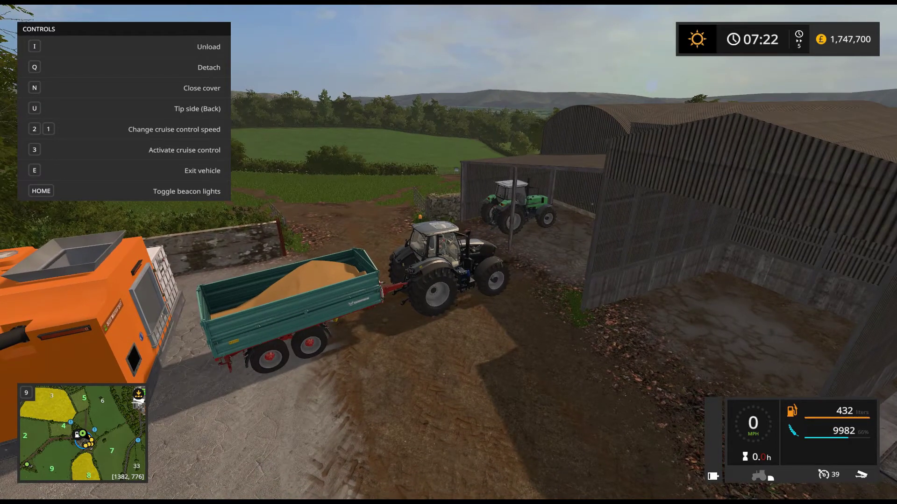
pyautogui.press('i')
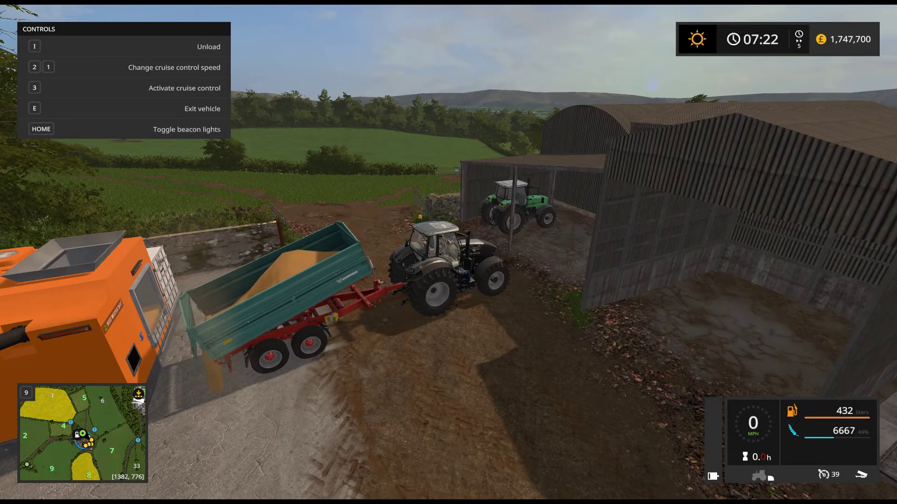
# Step: Leave the tractor and examine the Seed Master's grain window, fill counter and level gauge
pyautogui.press('e')
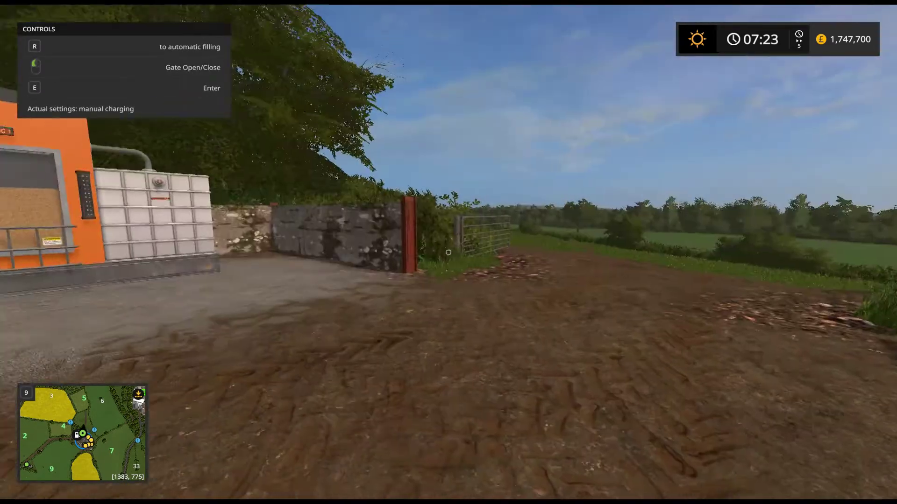
pyautogui.press('w')
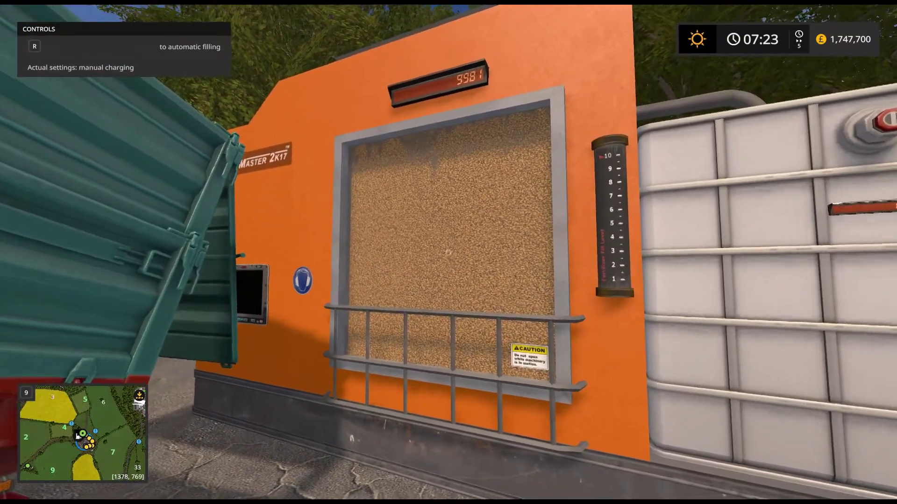
pyautogui.press('s')
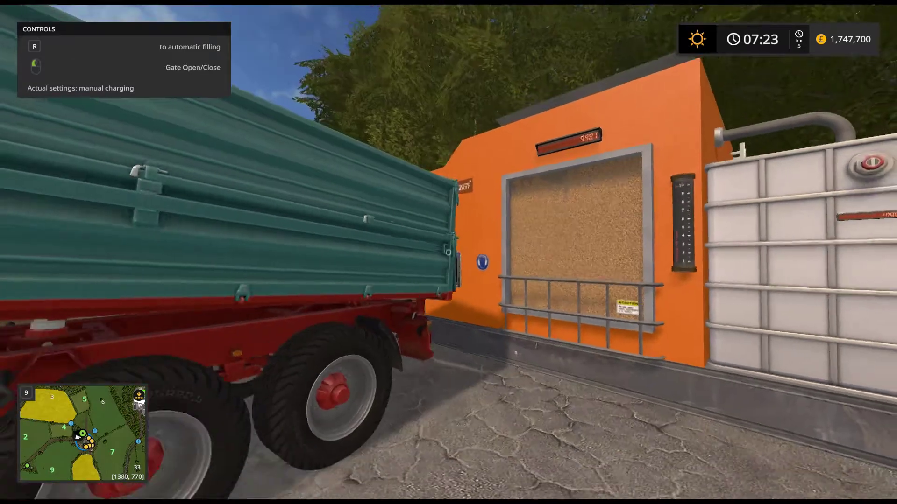
# Step: Get back into the Deutz-Fahr, circle the yard and park the empty trailer under the Seed Master's outlet pipe
pyautogui.press('w')
pyautogui.press('e')
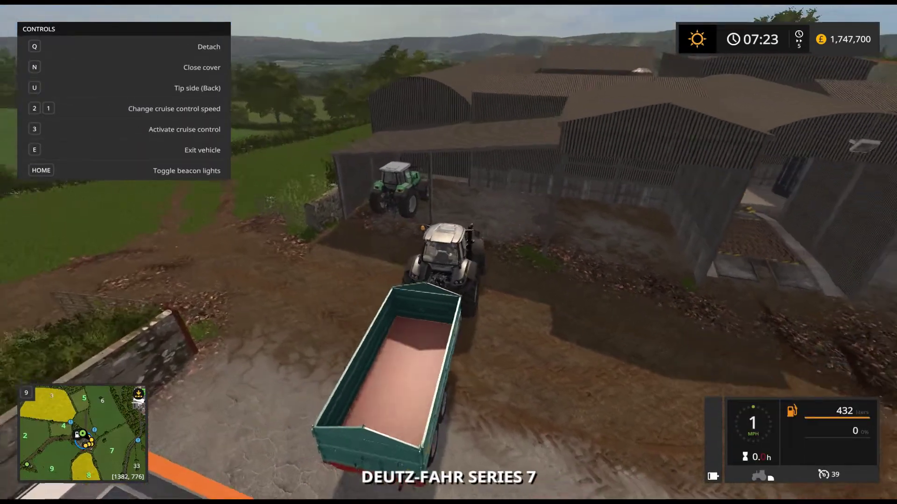
pyautogui.press('w')
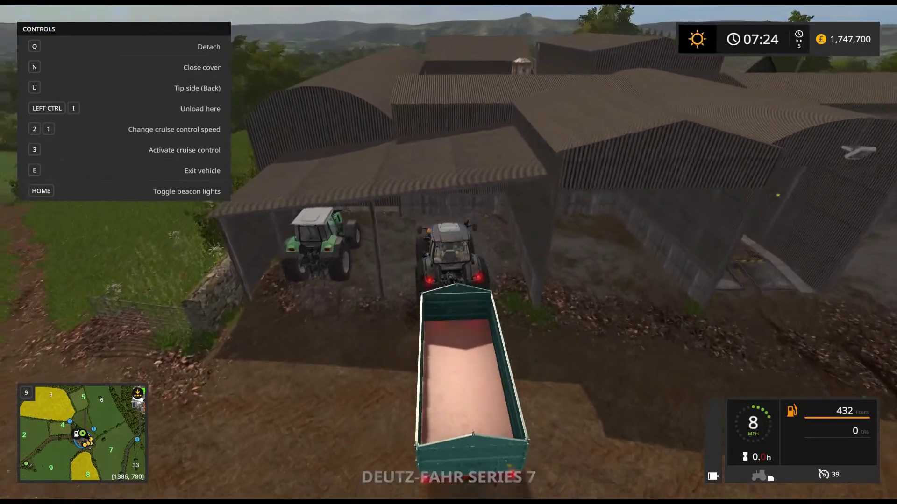
pyautogui.press('w')
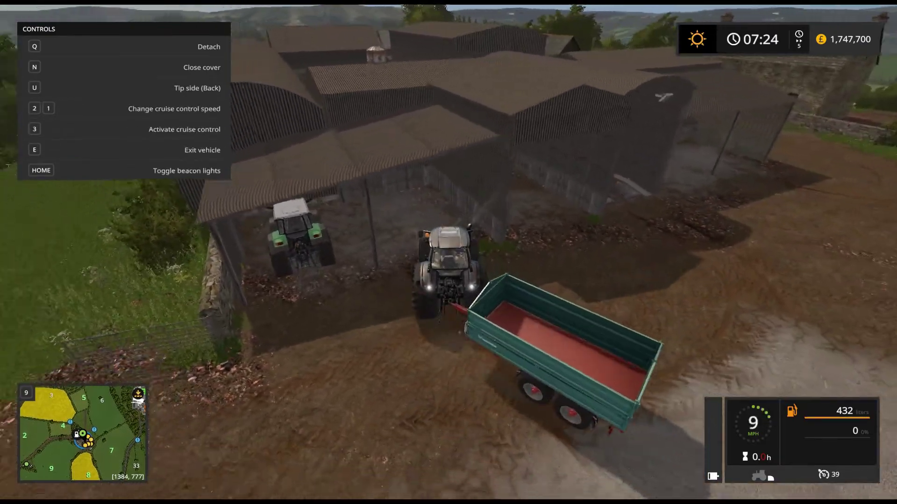
pyautogui.press('a')
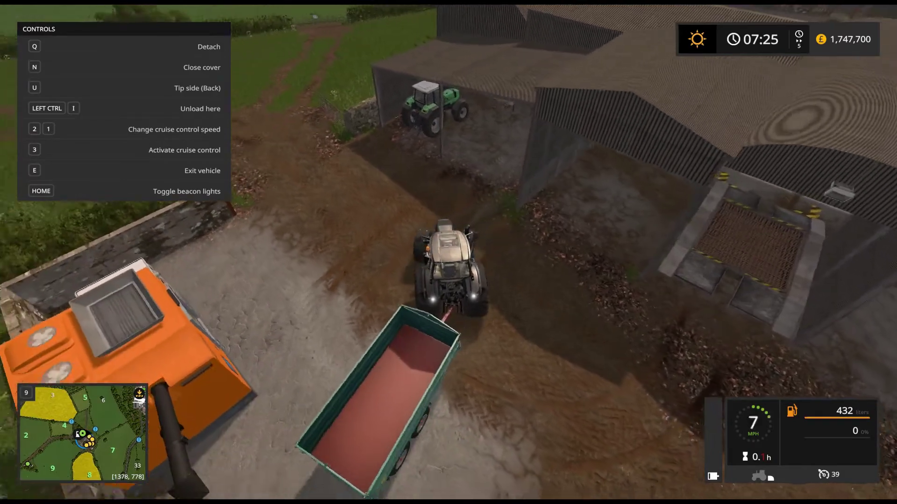
pyautogui.press('w')
pyautogui.press('a')
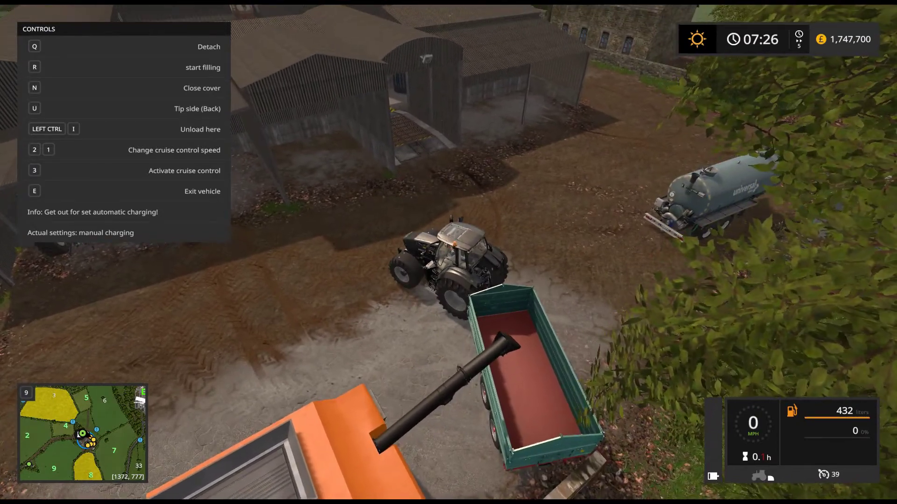
# Step: Leave the tractor, walk to the SeedMaster Control display and speed the game time up to 120x
pyautogui.press('e')
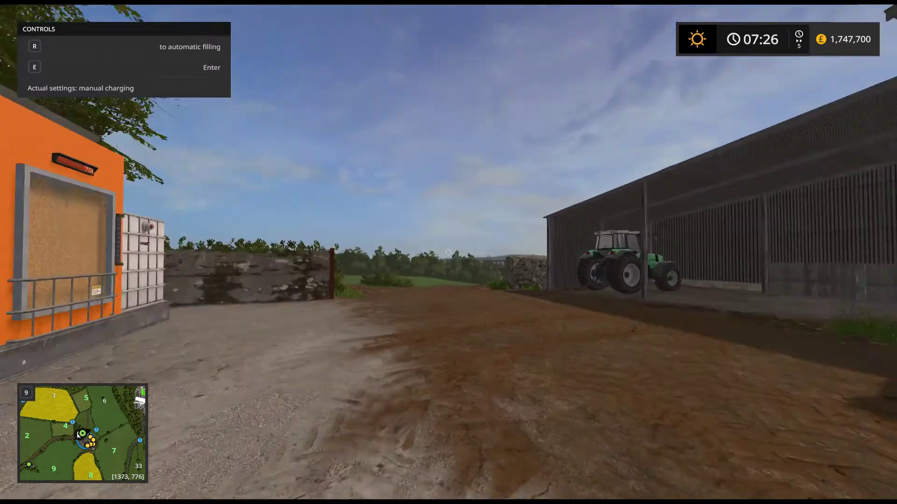
pyautogui.press('w')
pyautogui.press('w')
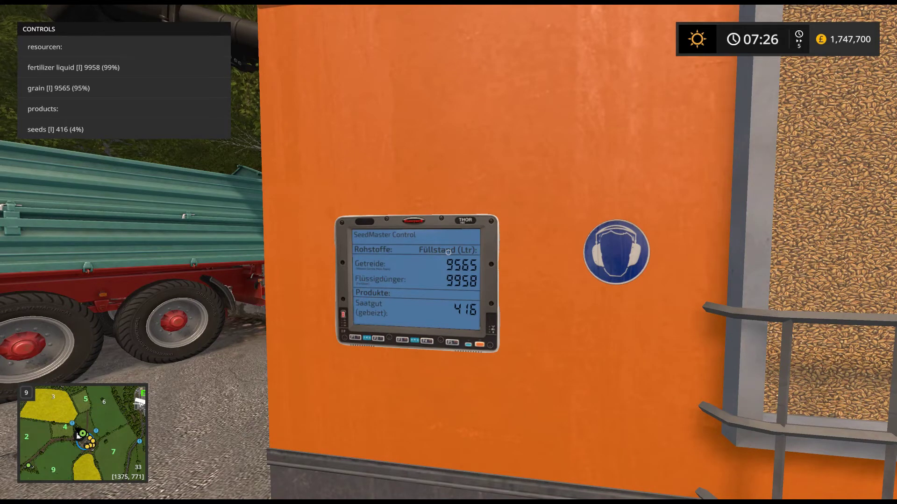
pyautogui.press('9')
pyautogui.press('9')
pyautogui.press('8')
pyautogui.press('8')
pyautogui.press('8')
pyautogui.press('8')
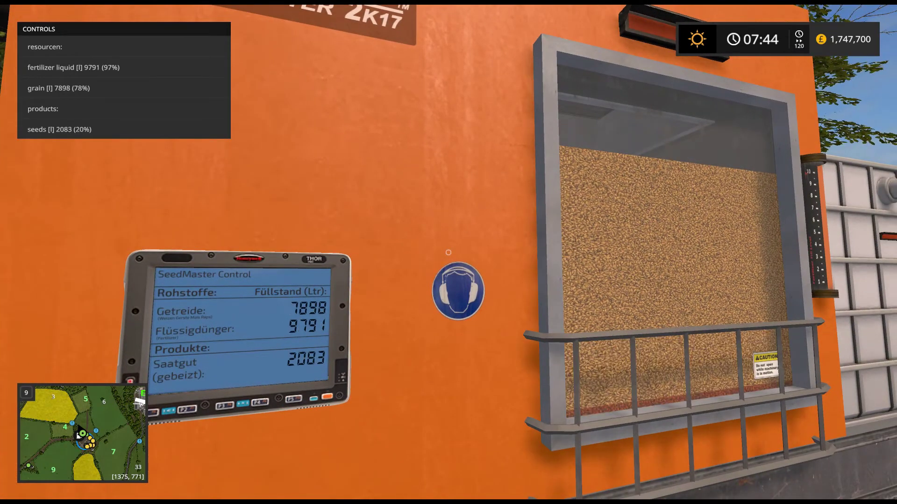
# Step: Examine the grain window, fertilizer level gauge, tank counter and control display while the Seed Master produces seeds
pyautogui.press('w')
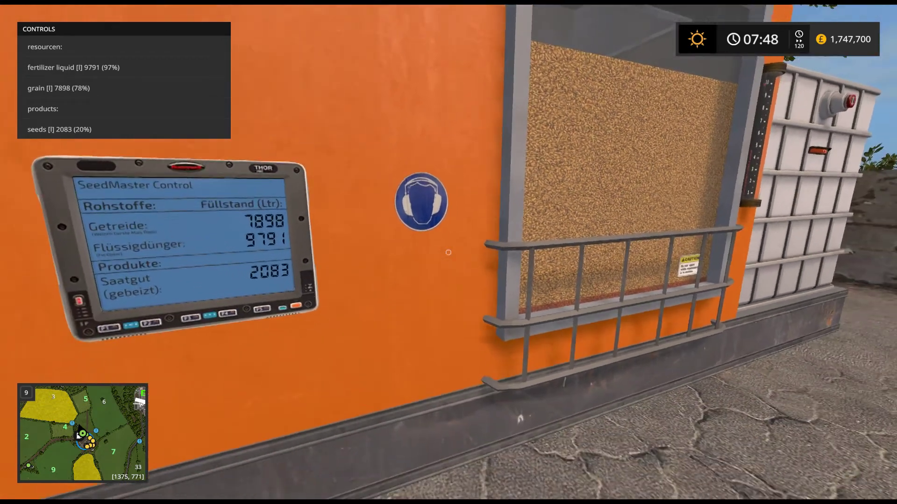
pyautogui.press('s')
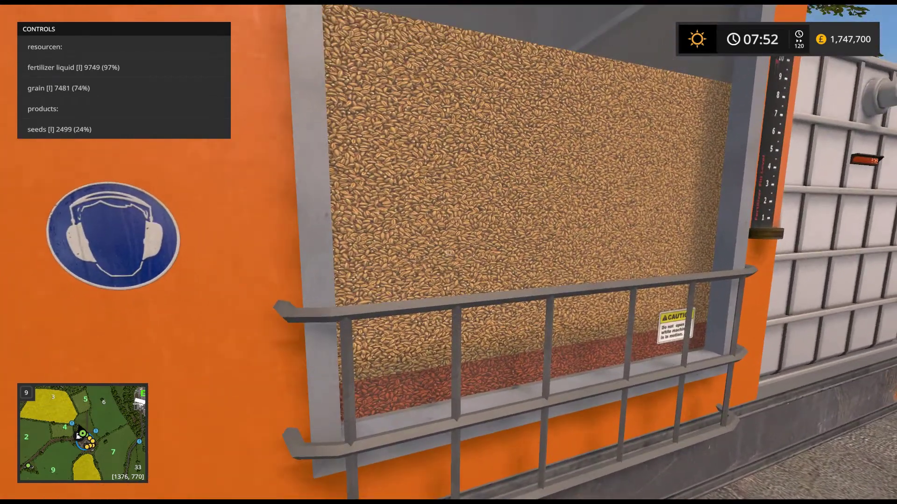
pyautogui.press('s')
pyautogui.press('d')
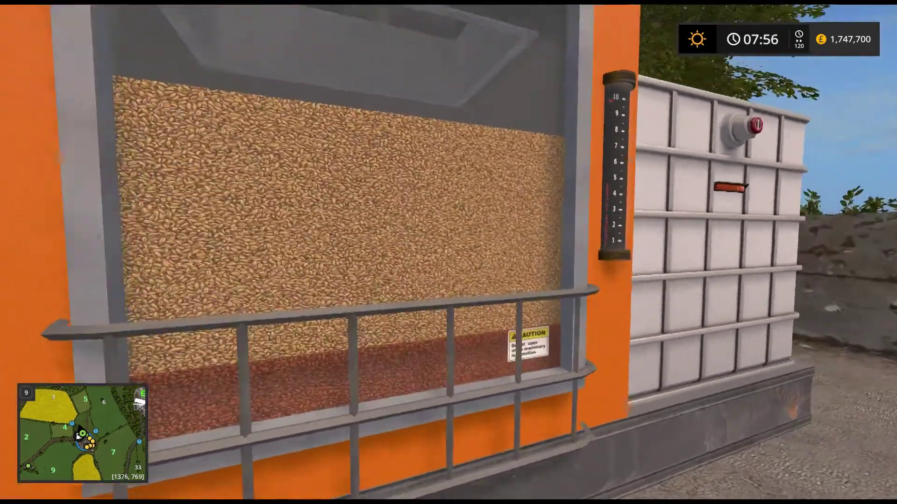
pyautogui.press('w')
pyautogui.press('w')
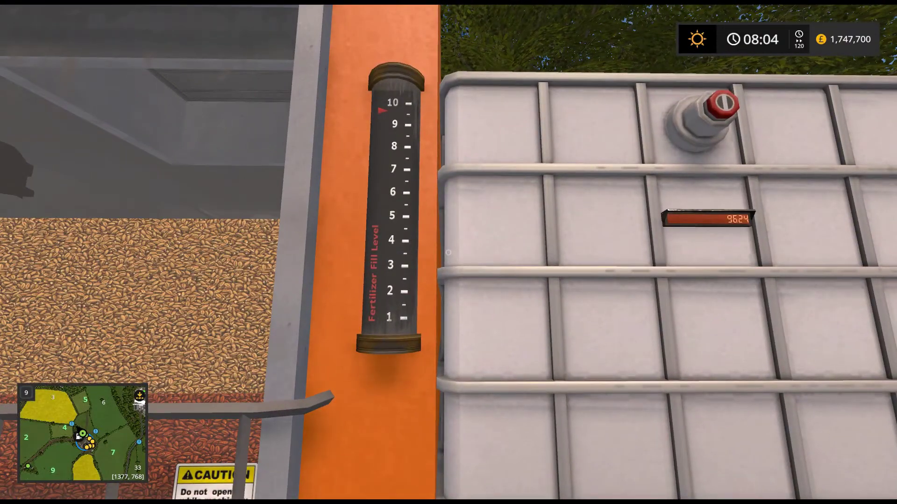
pyautogui.press('s')
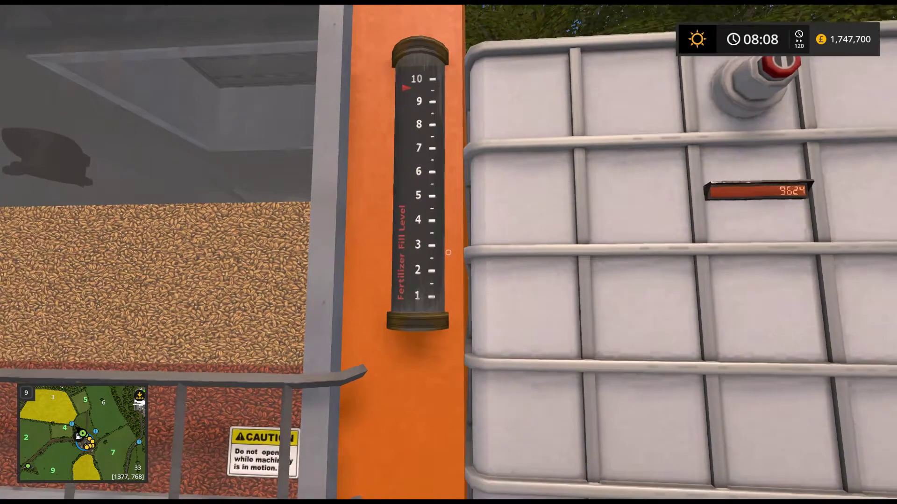
pyautogui.press('w')
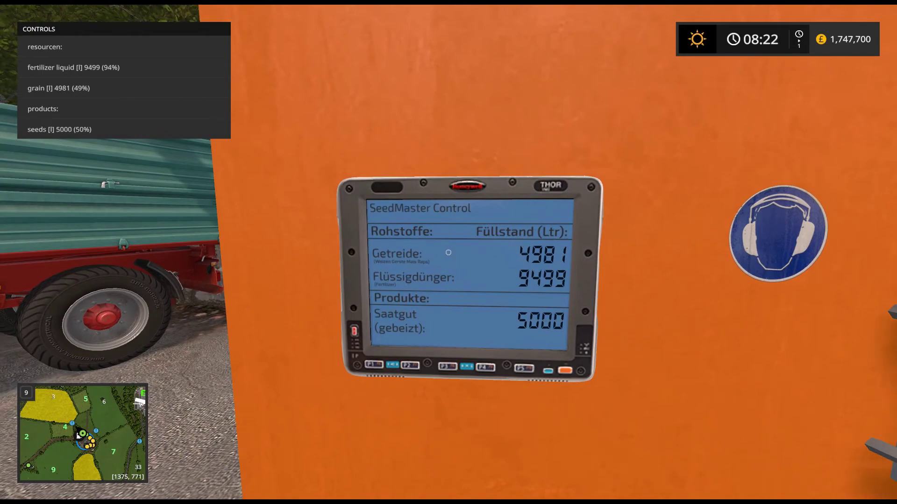
# Step: Return to the tractor and fill the trailer with 634 l of seeds from the Seed Master
pyautogui.press('e')
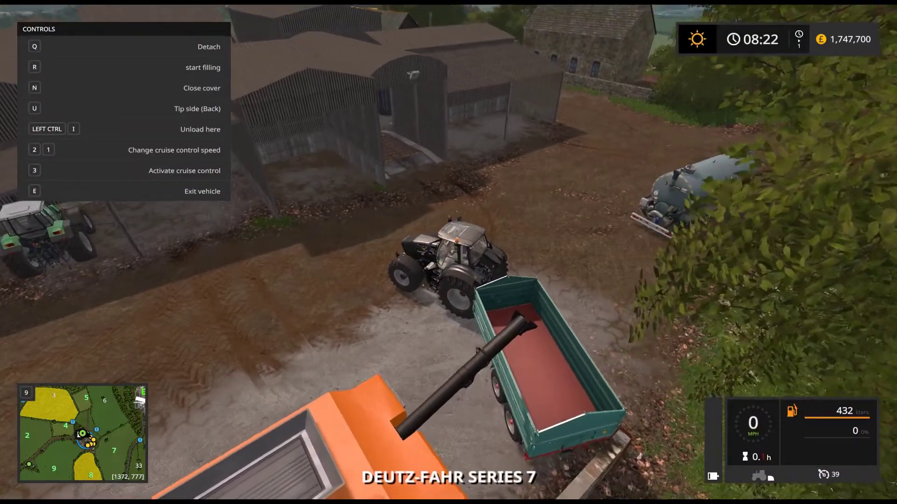
pyautogui.press('r')
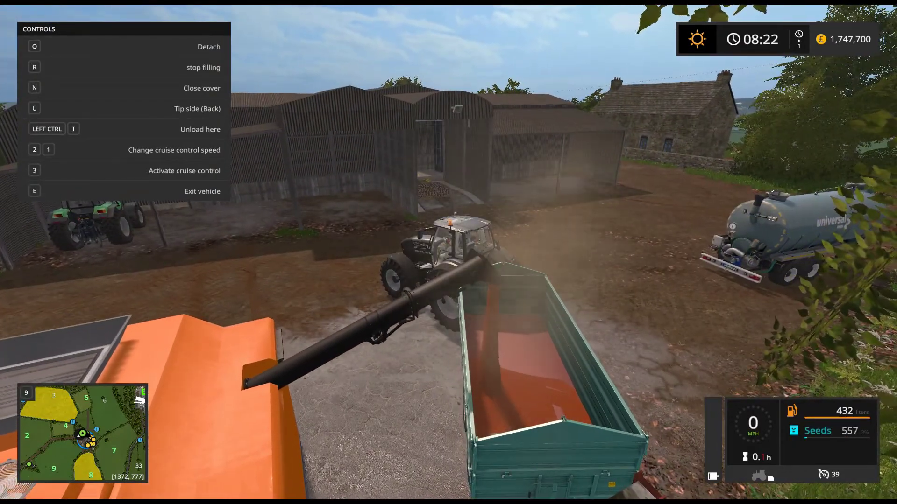
pyautogui.press('r')
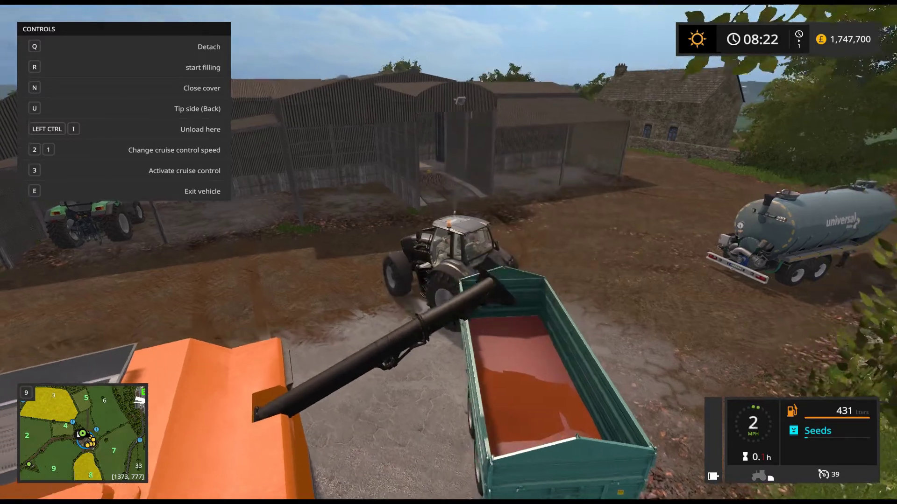
# Step: Drive the seed trailer out past the slurry tanker and detach it in the yard
pyautogui.press('w')
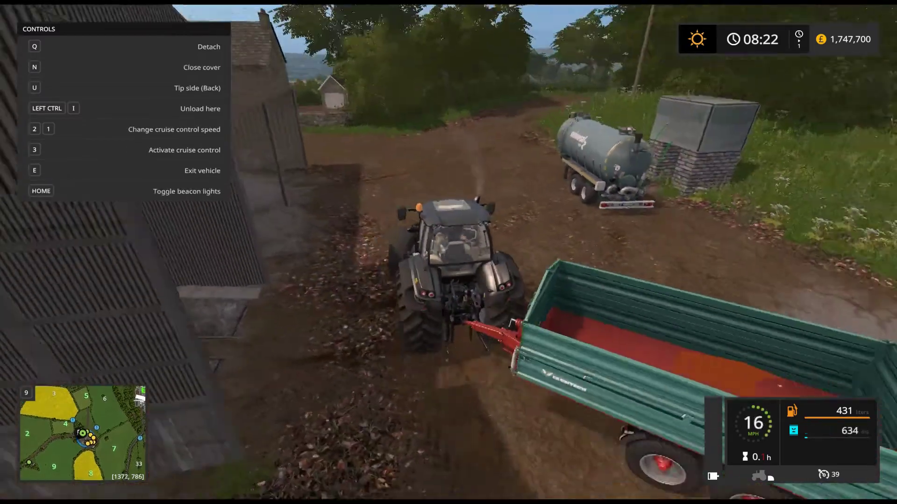
pyautogui.scroll(-3, 448, 252)
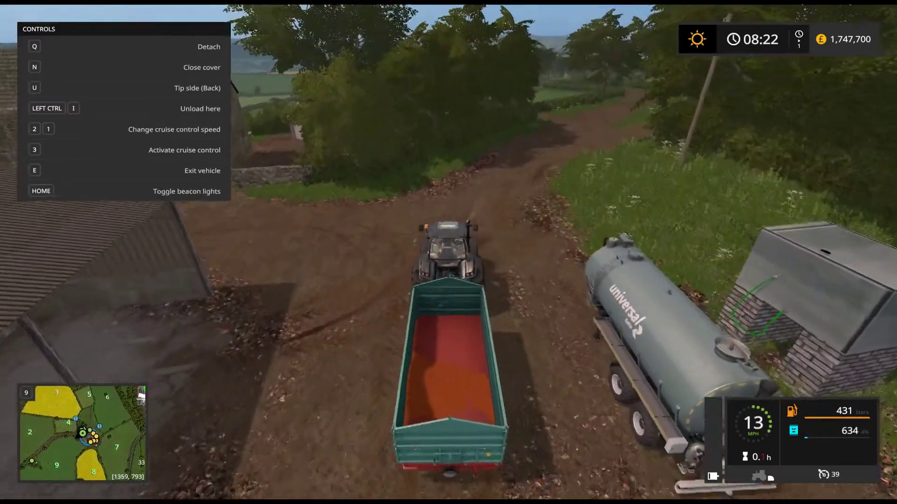
pyautogui.press('q')
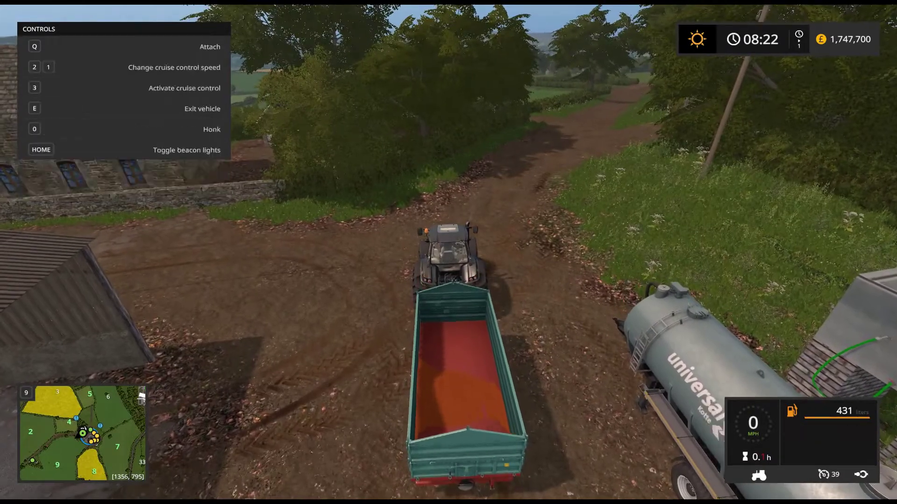
# Step: Drive the tractor to the shed and attach the Kverneland sower
pyautogui.press('w')
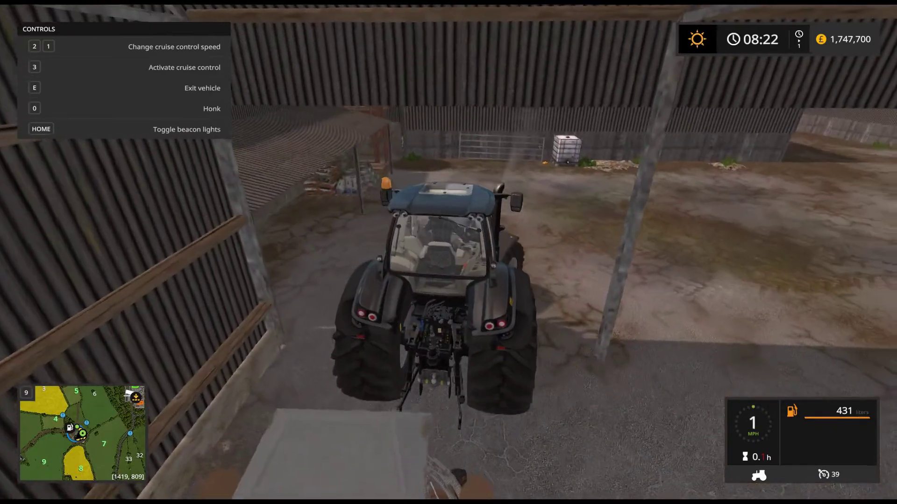
pyautogui.press('s')
pyautogui.press('q')
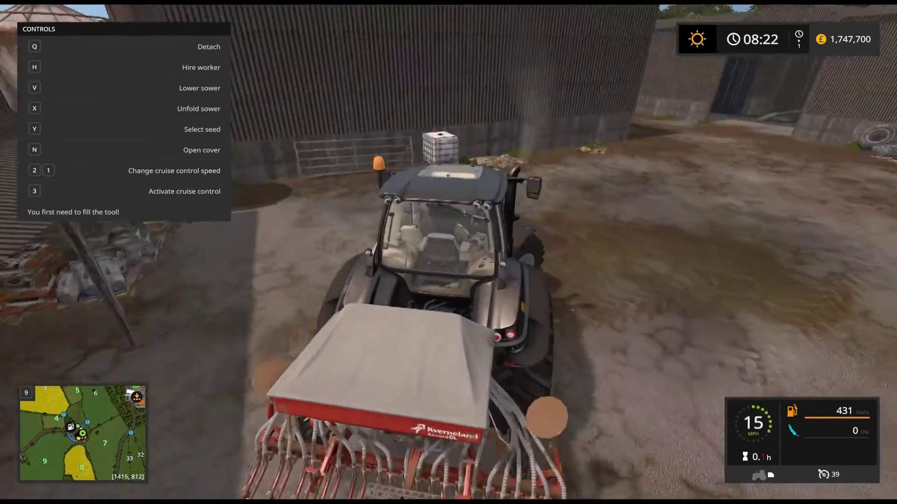
# Step: Open the sower's cover, position it under the Seed Master's outlet pipe and fill it with 750 l of seeds
pyautogui.press('n')
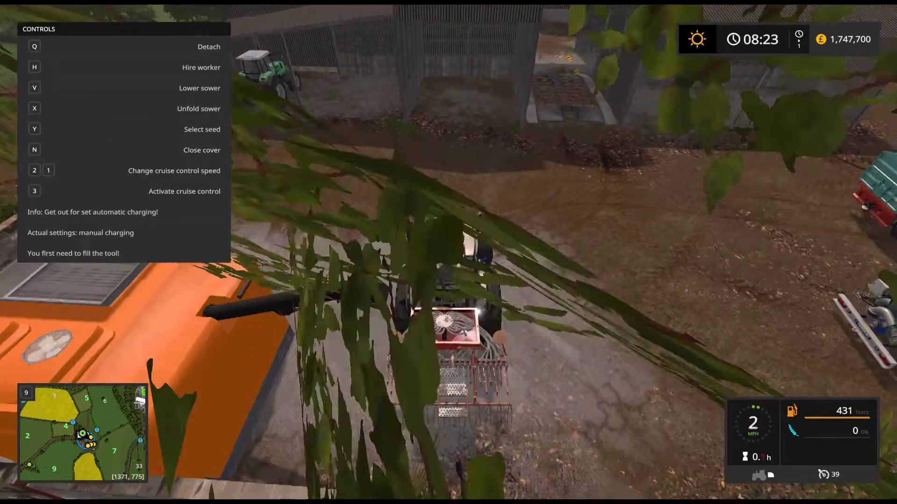
pyautogui.press('s')
pyautogui.press('w')
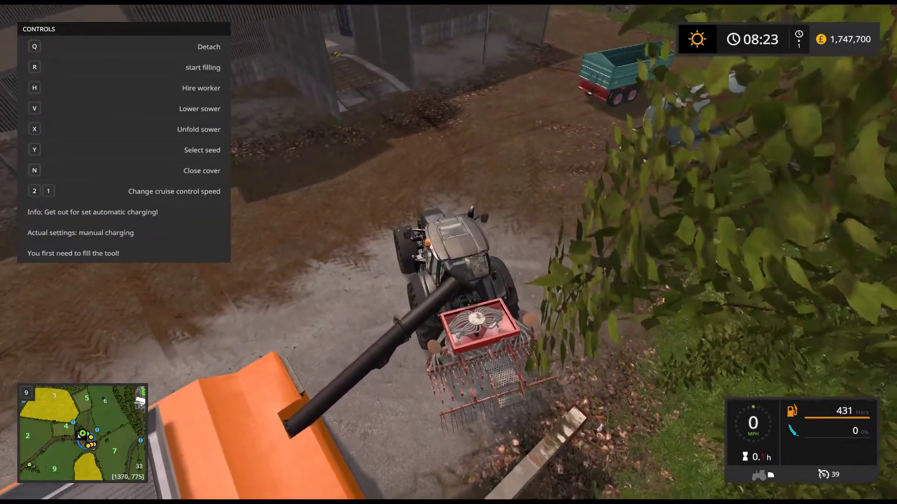
pyautogui.press('r')
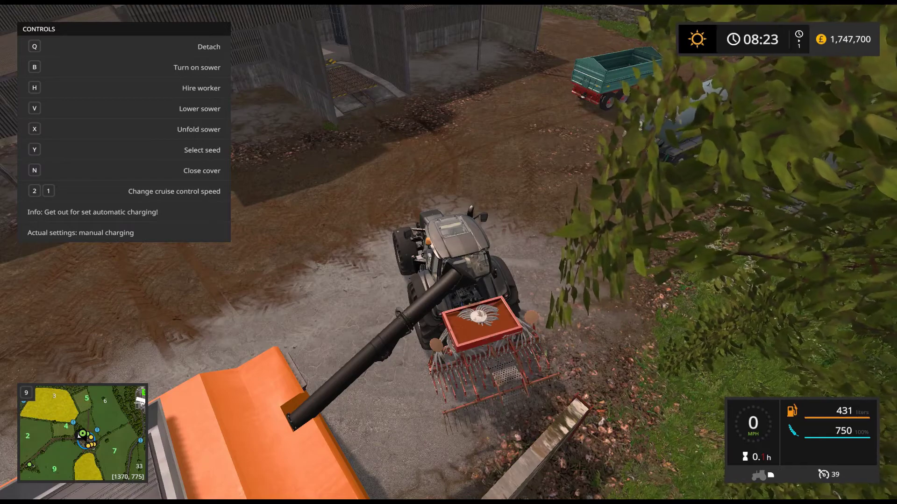
# Step: Leave the tractor and view the Seed Master and the parked sower from across the yard
pyautogui.press('e')
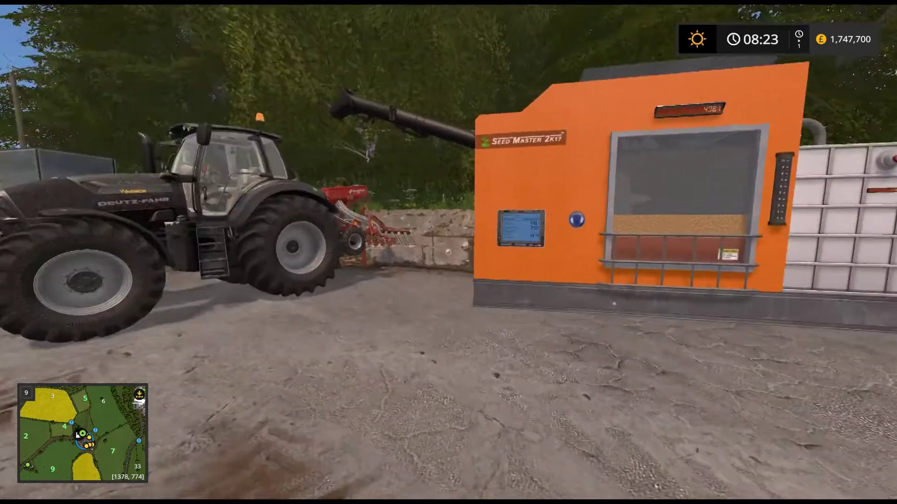
pyautogui.press('s')
pyautogui.press('a')
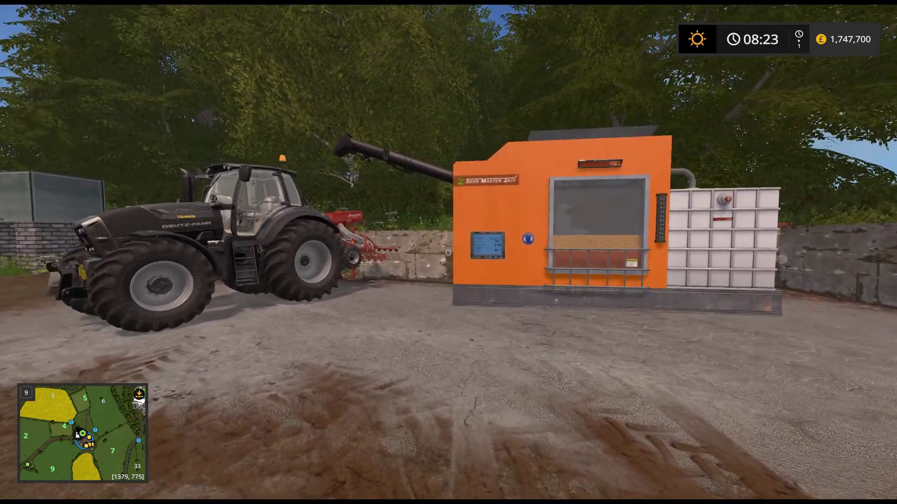
pyautogui.press('w')
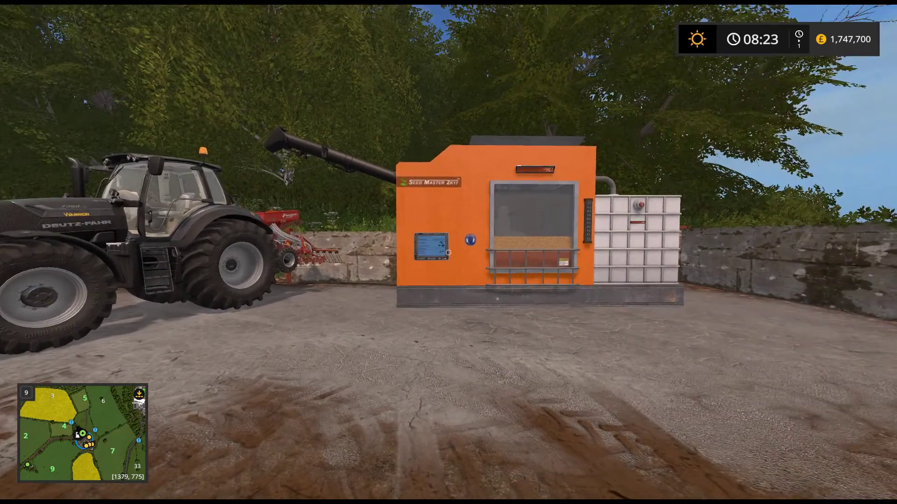
pyautogui.press('s')
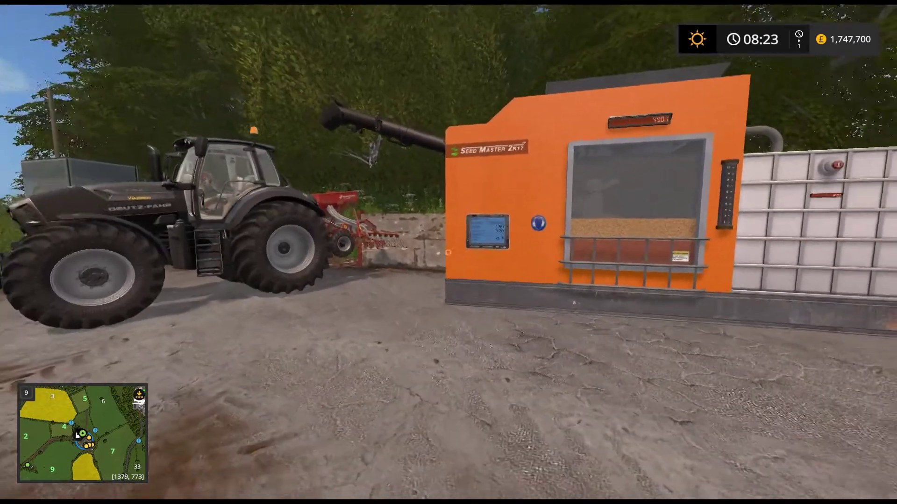